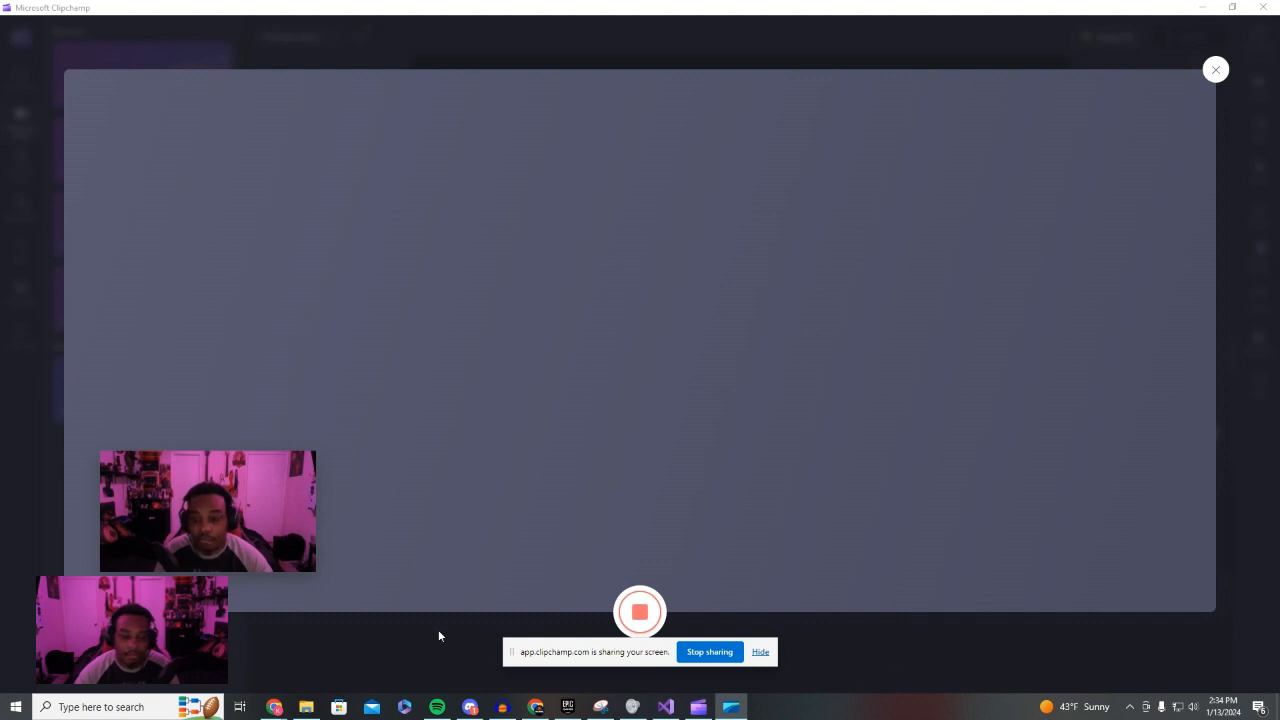
Switch to the Epic Games Launcher and open the Unreal Engine library with the installed engine versions and projects
{"action": "mouse_move", "coordinate": [275, 707]}
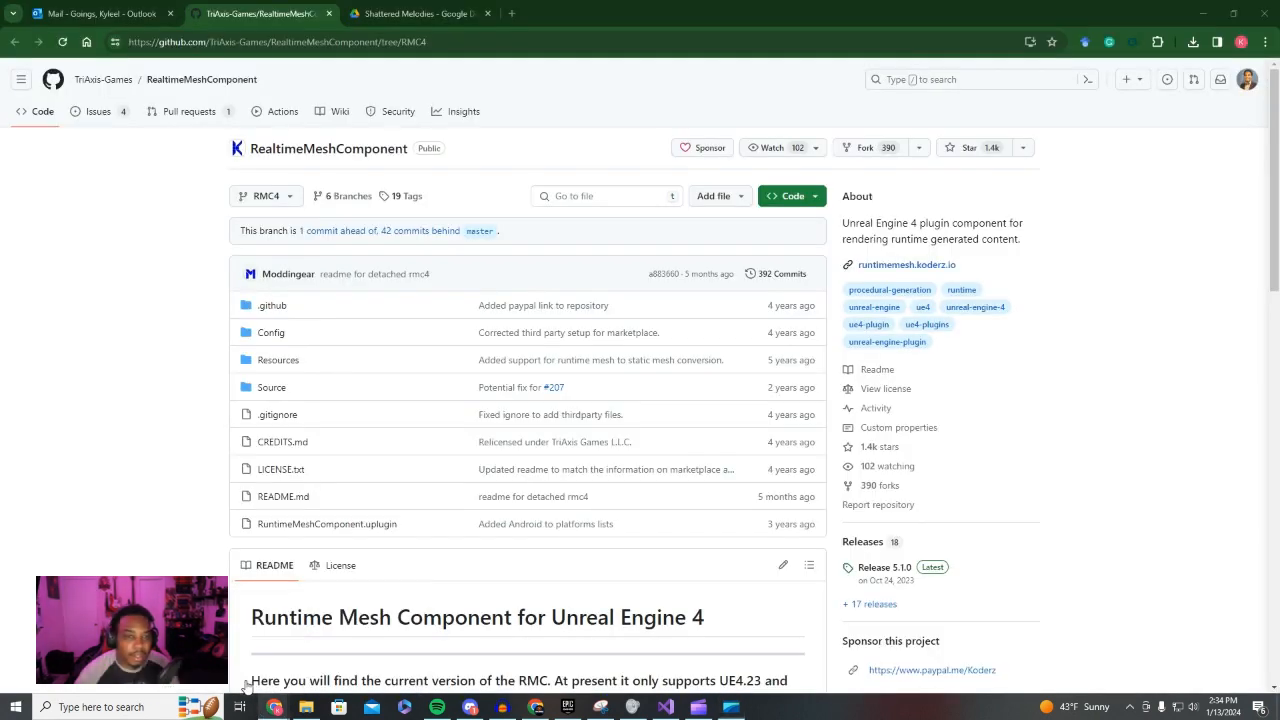
{"action": "left_click", "coordinate": [250, 665]}
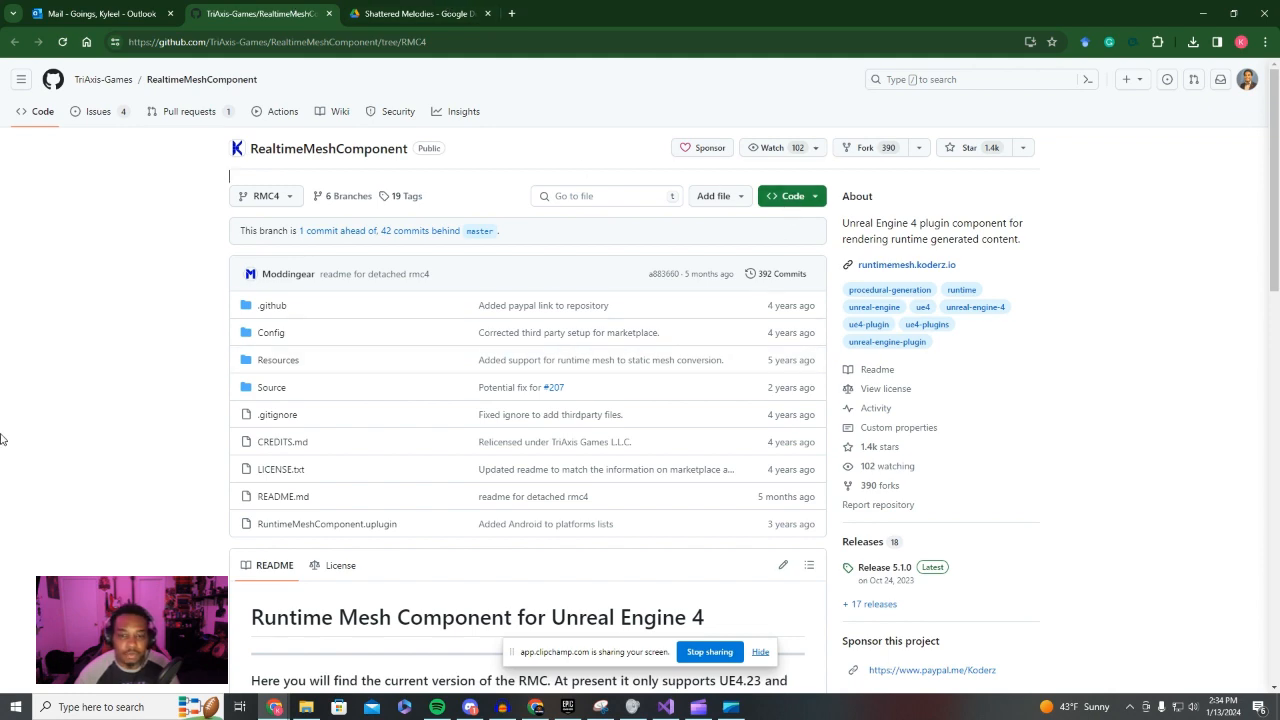
{"action": "left_click", "coordinate": [569, 707]}
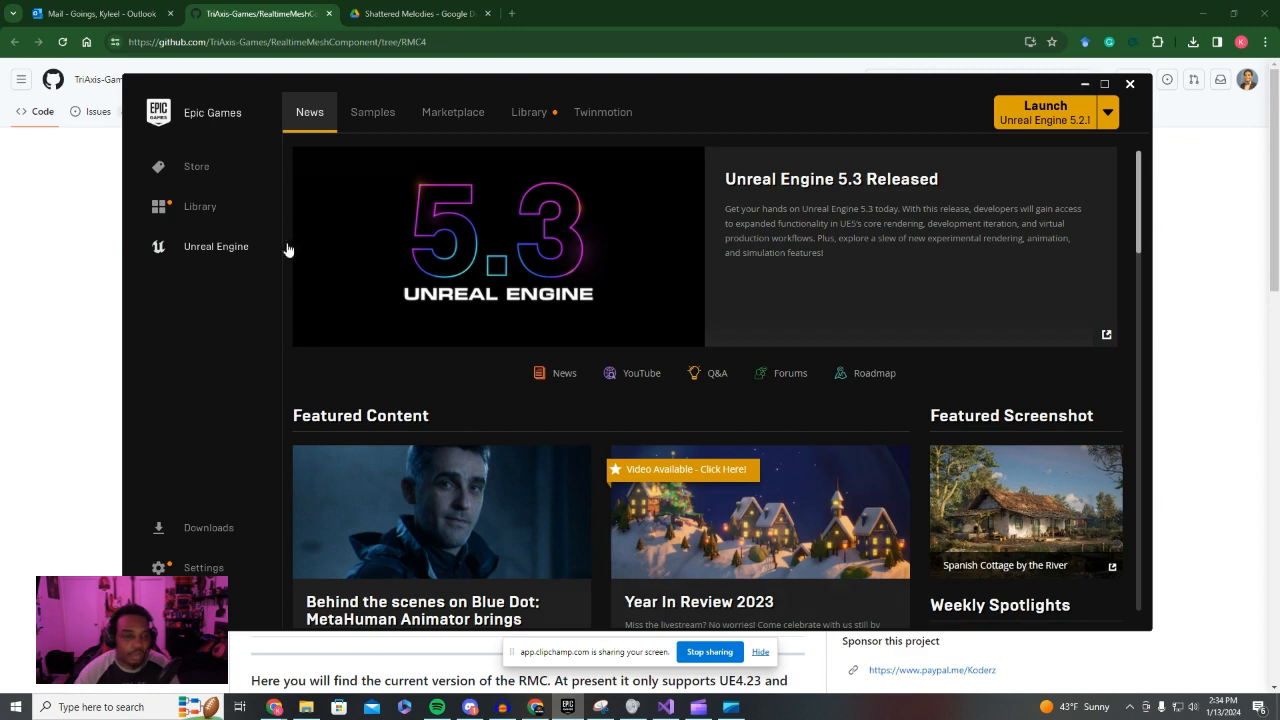
{"action": "left_click", "coordinate": [528, 112]}
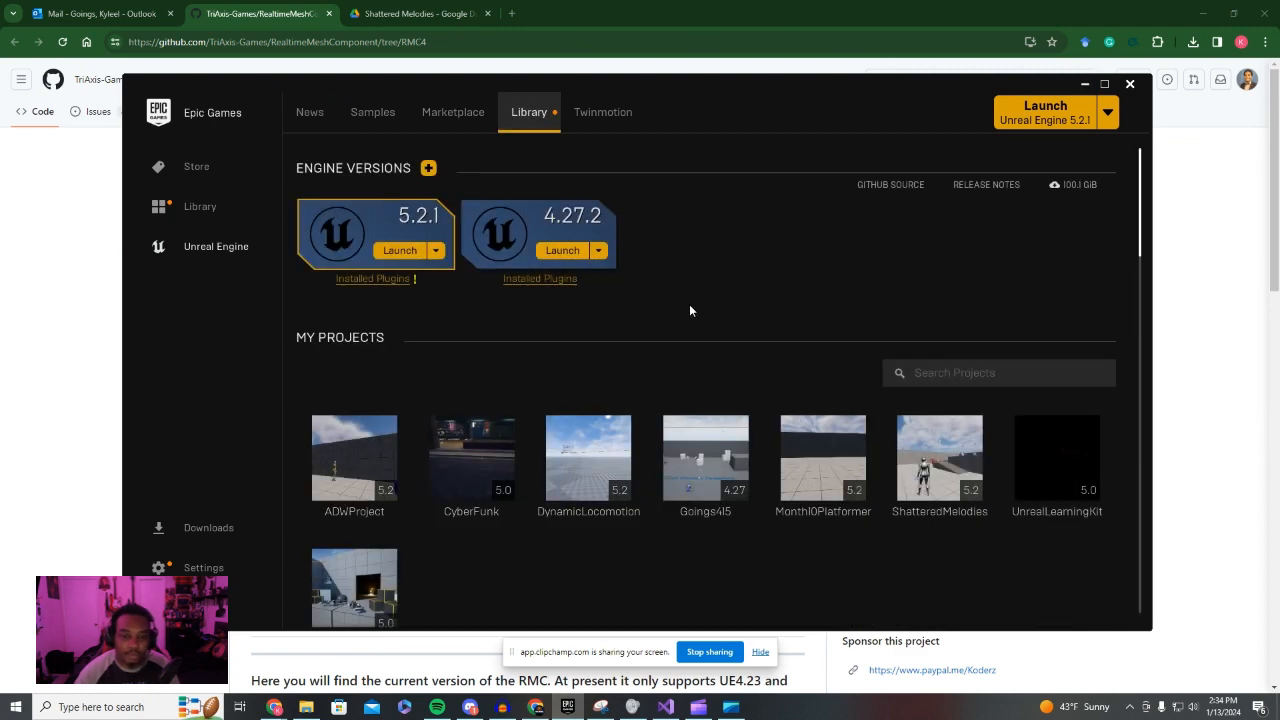
{"action": "scroll", "coordinate": [660, 298], "scroll_direction": "down", "scroll_amount": 1}
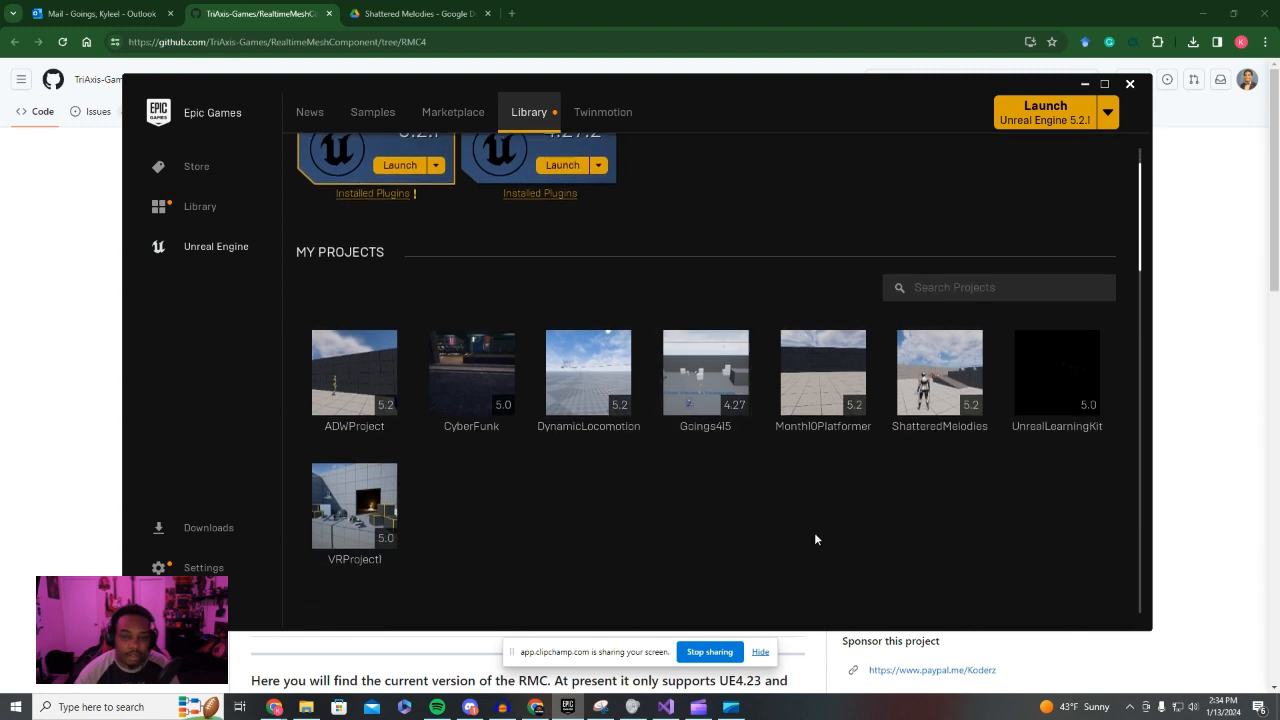
{"action": "scroll", "coordinate": [814, 540], "scroll_direction": "up", "scroll_amount": 1}
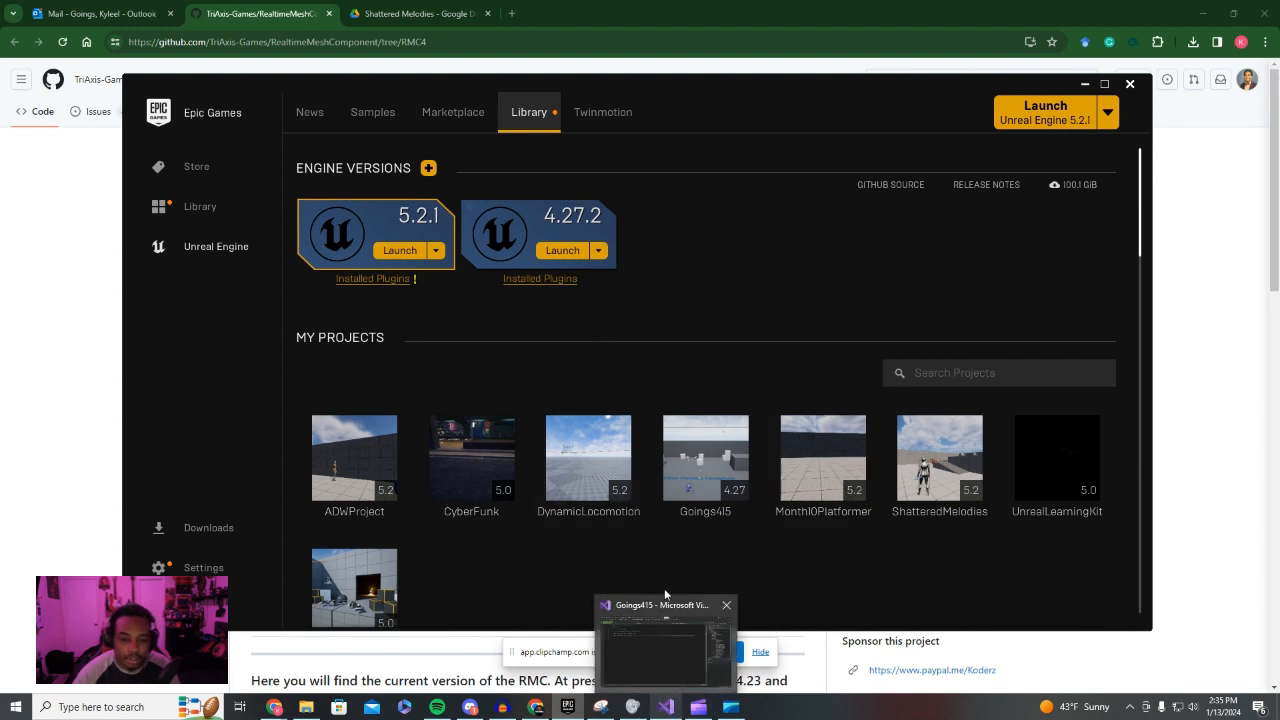
Close the open Visual Studio project window and start Visual Studio Installer, keeping the Epic Games Launcher in front
{"action": "mouse_move", "coordinate": [665, 706]}
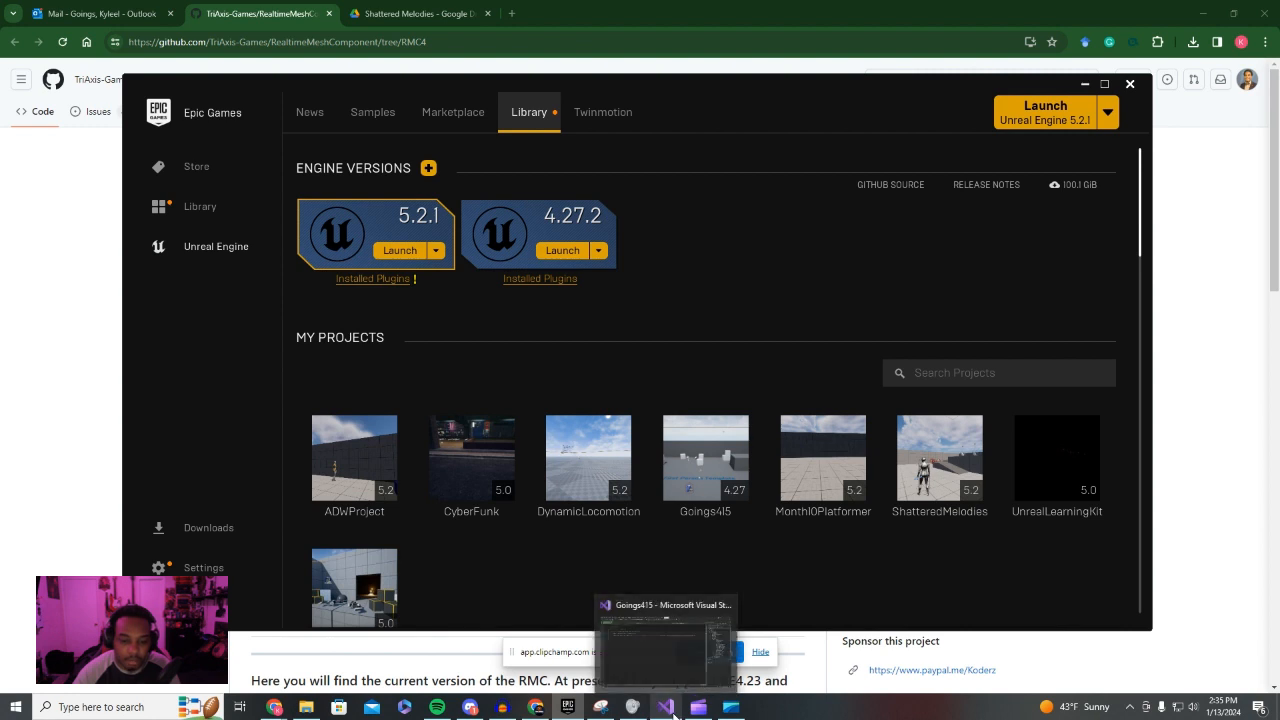
{"action": "left_click", "coordinate": [728, 605]}
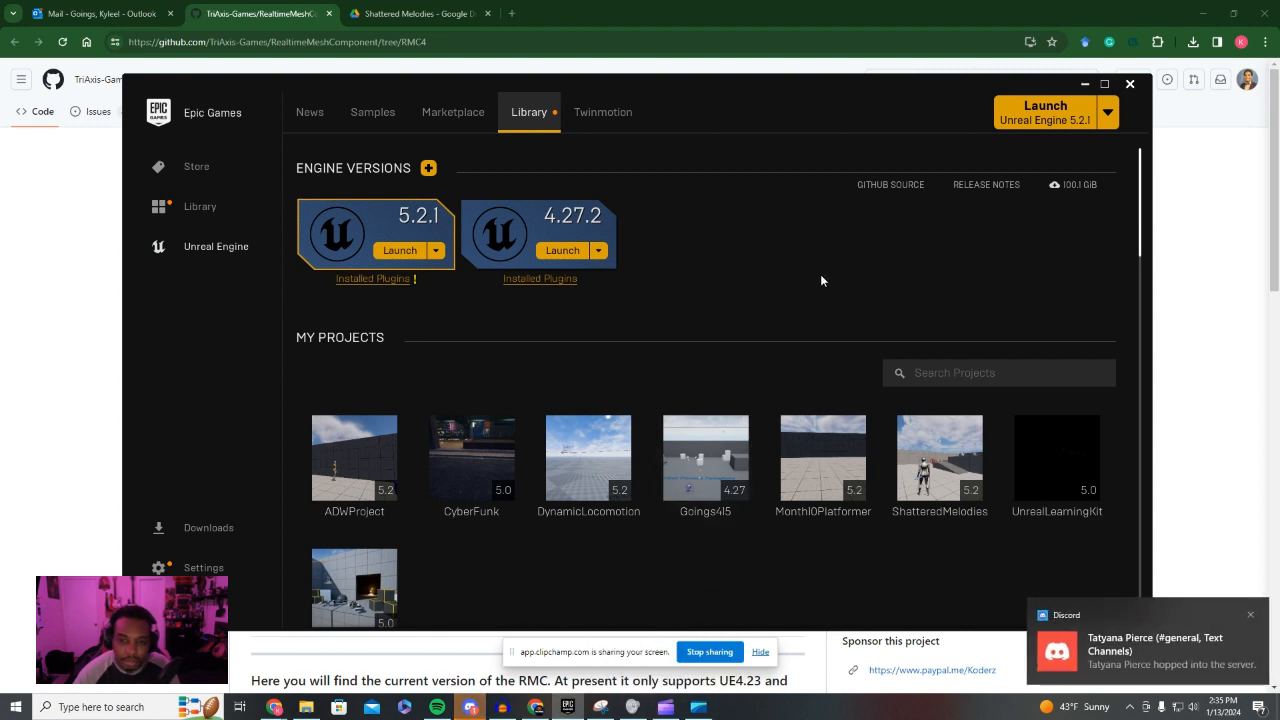
{"action": "left_click", "coordinate": [163, 707]}
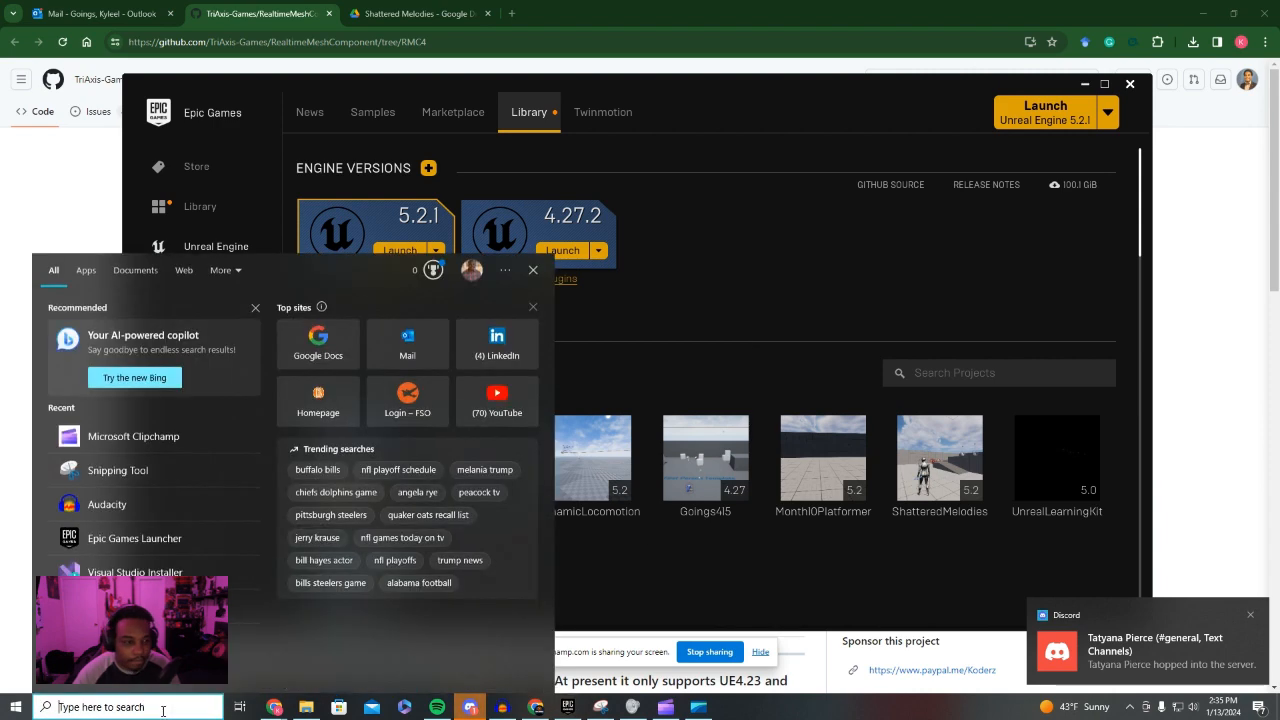
{"action": "left_click", "coordinate": [162, 572]}
{"action": "left_click", "coordinate": [810, 91]}
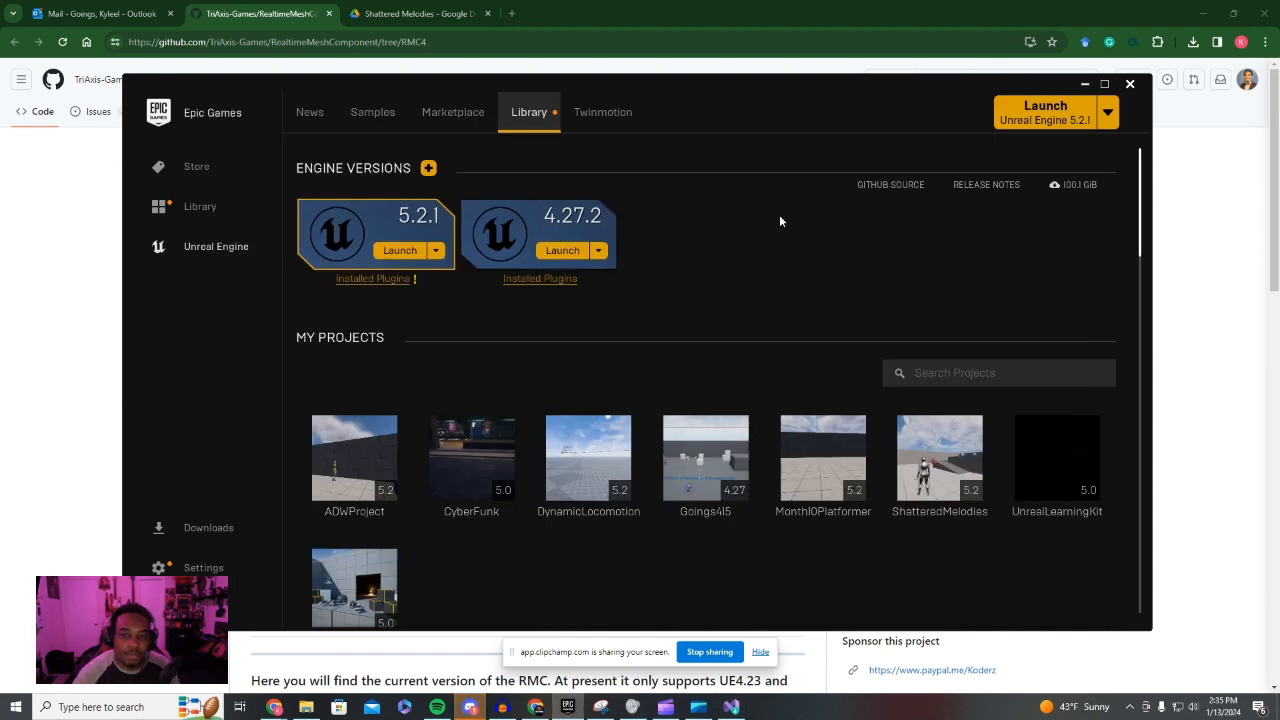
Add an engine version slot to examine the Unreal Engine versions available for installation, and remove the slot
{"action": "left_click", "coordinate": [430, 167]}
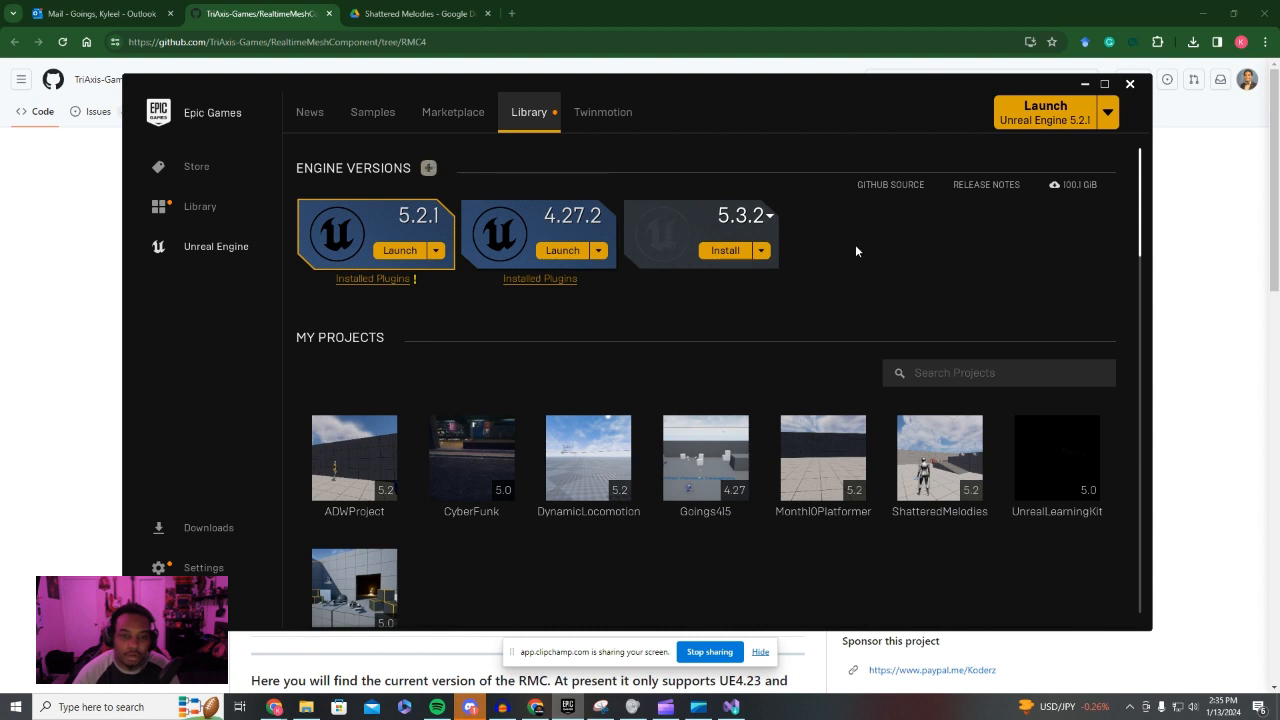
{"action": "left_click", "coordinate": [766, 215]}
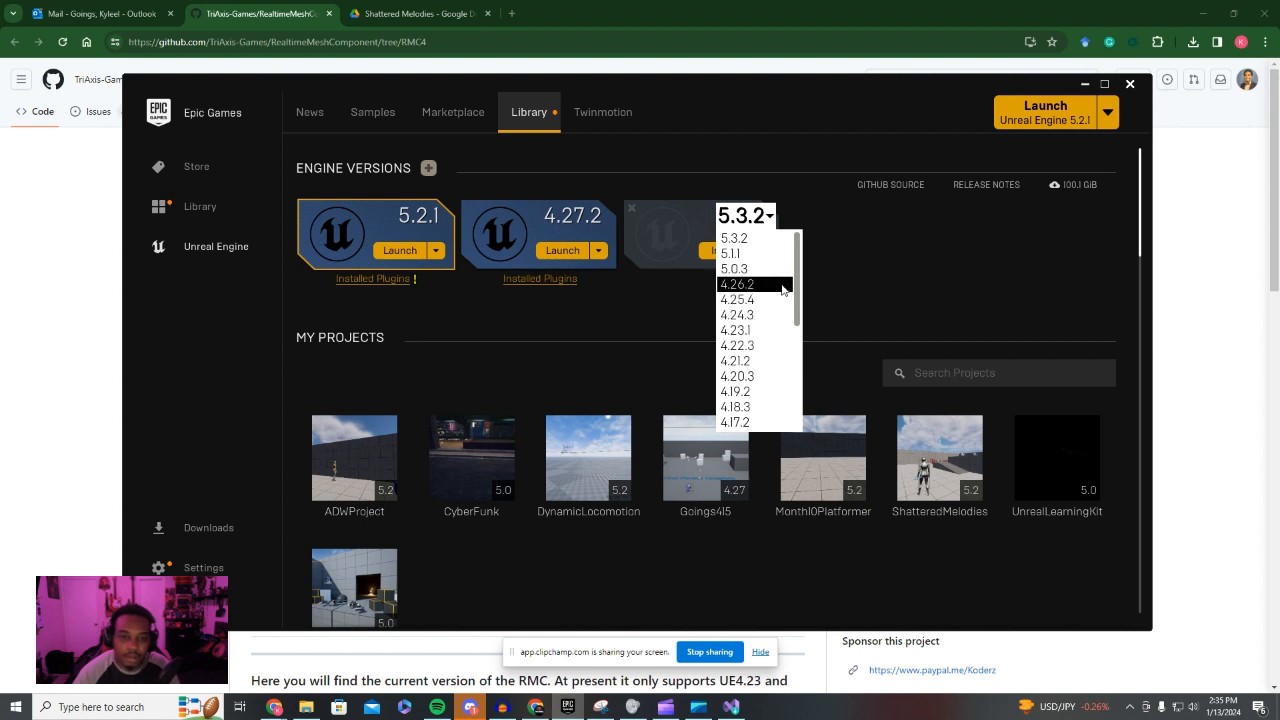
{"action": "left_click", "coordinate": [650, 312]}
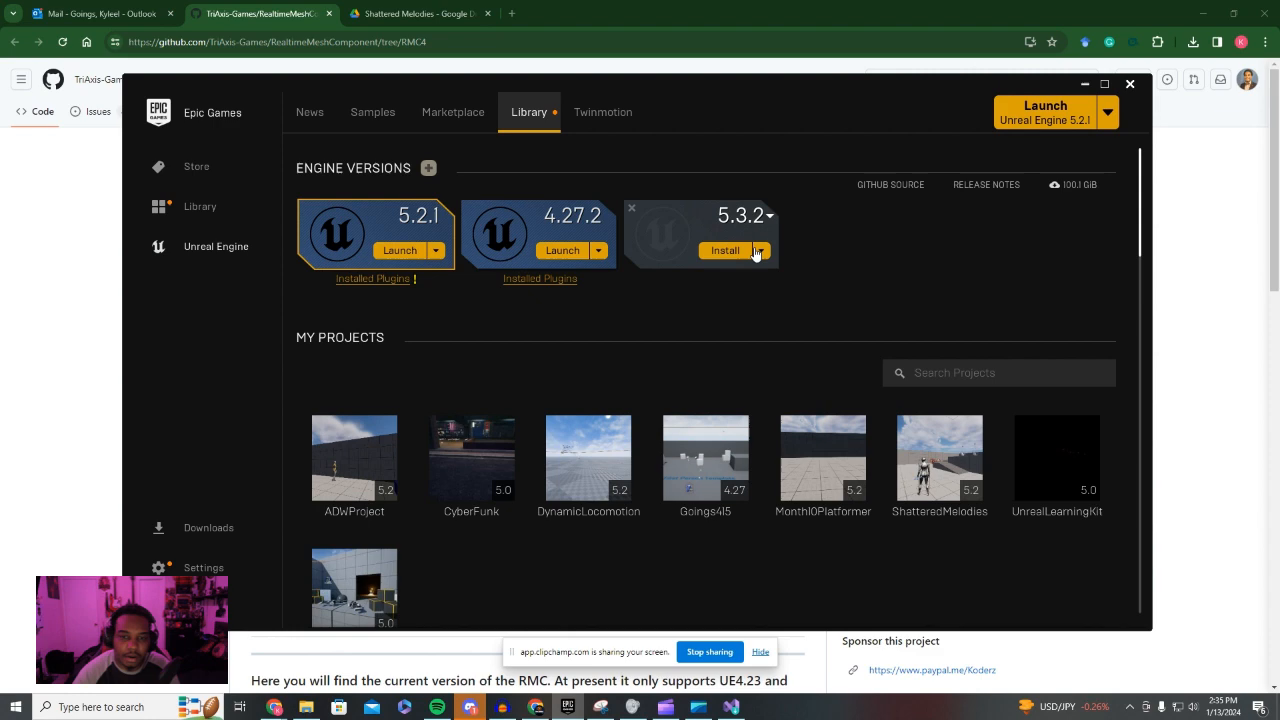
{"action": "left_click", "coordinate": [630, 211]}
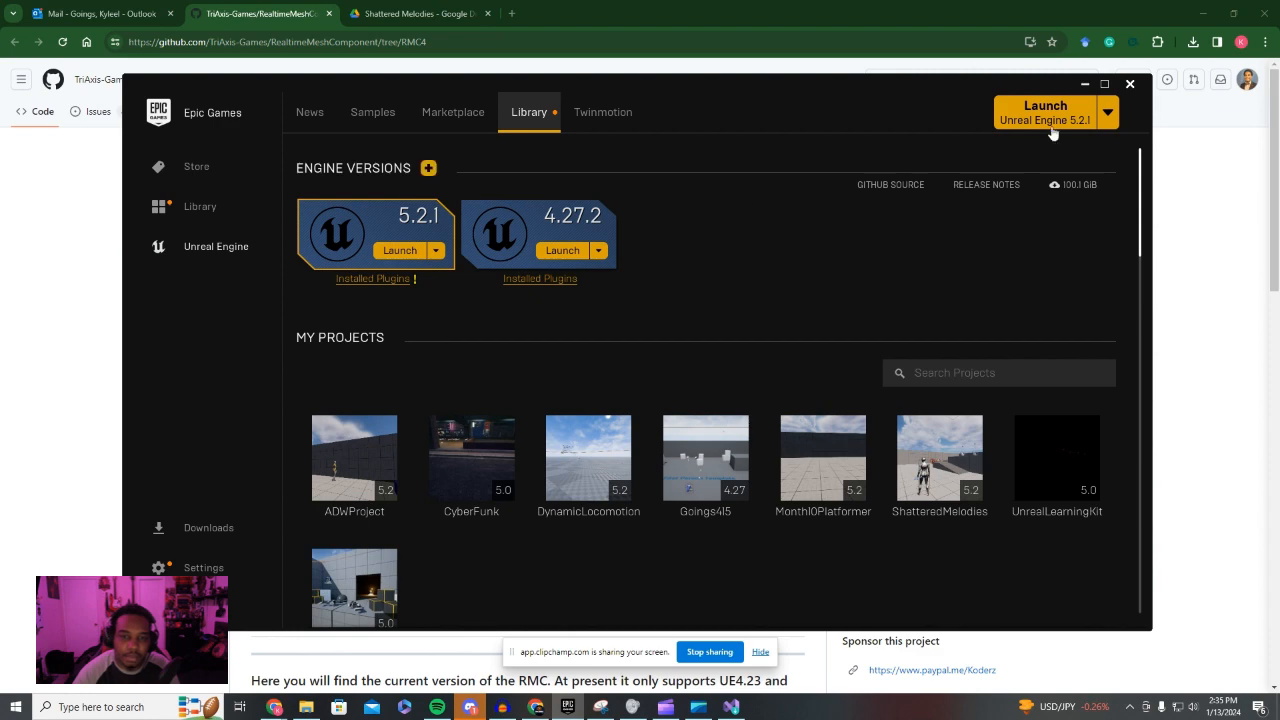
Switch to Visual Studio Installer and examine the individual components of Visual Studio Community 2022, including the .NET Framework 4.6.2 SDK
{"action": "left_click", "coordinate": [1085, 84]}
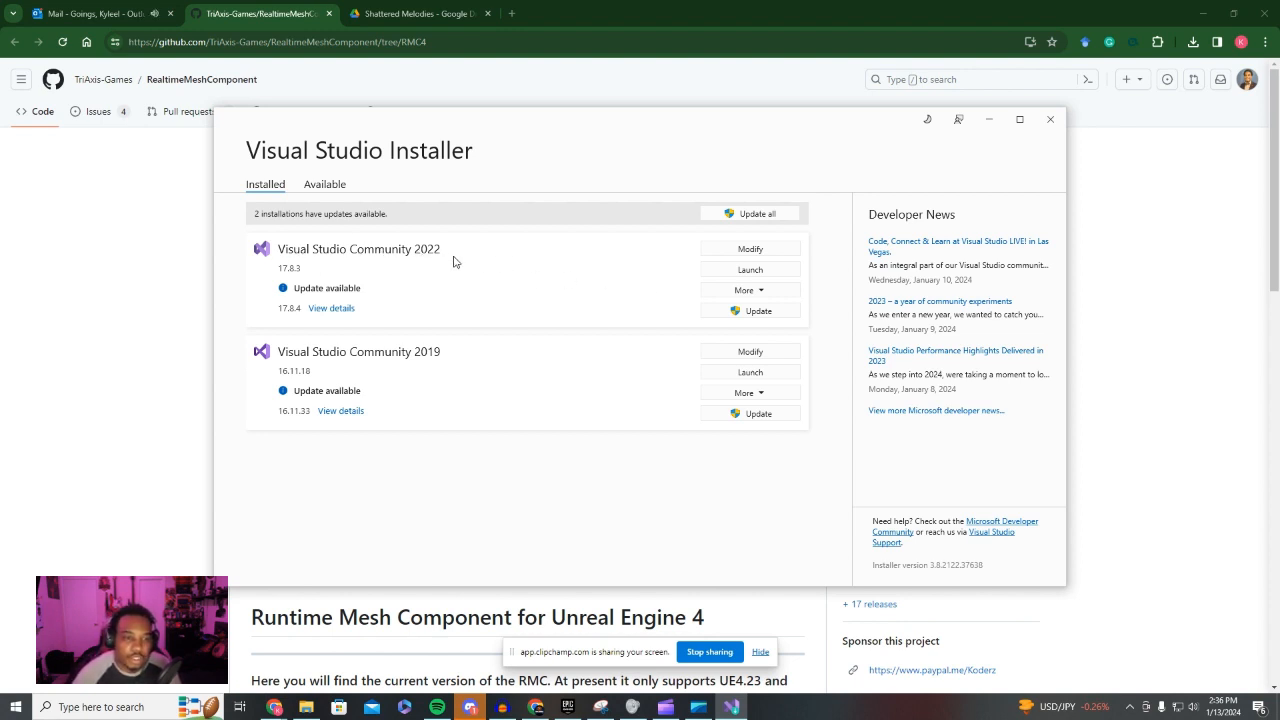
{"action": "left_click", "coordinate": [750, 249]}
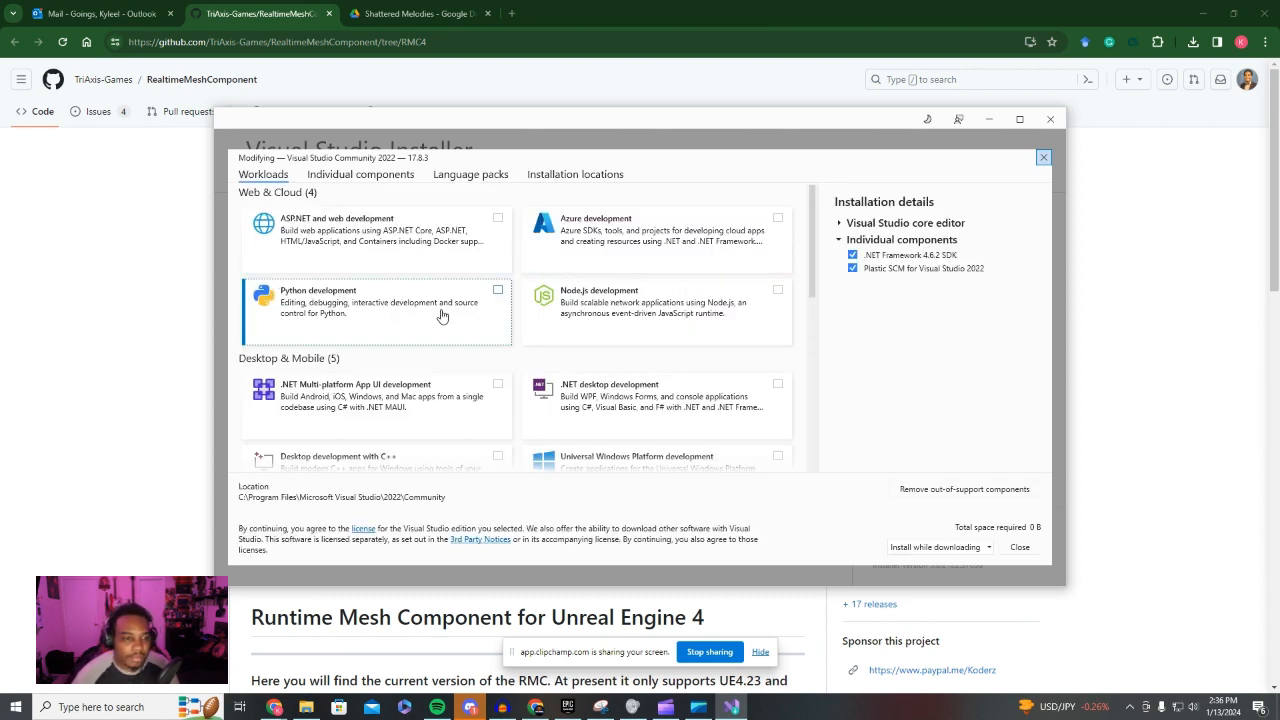
{"action": "left_click", "coordinate": [328, 178]}
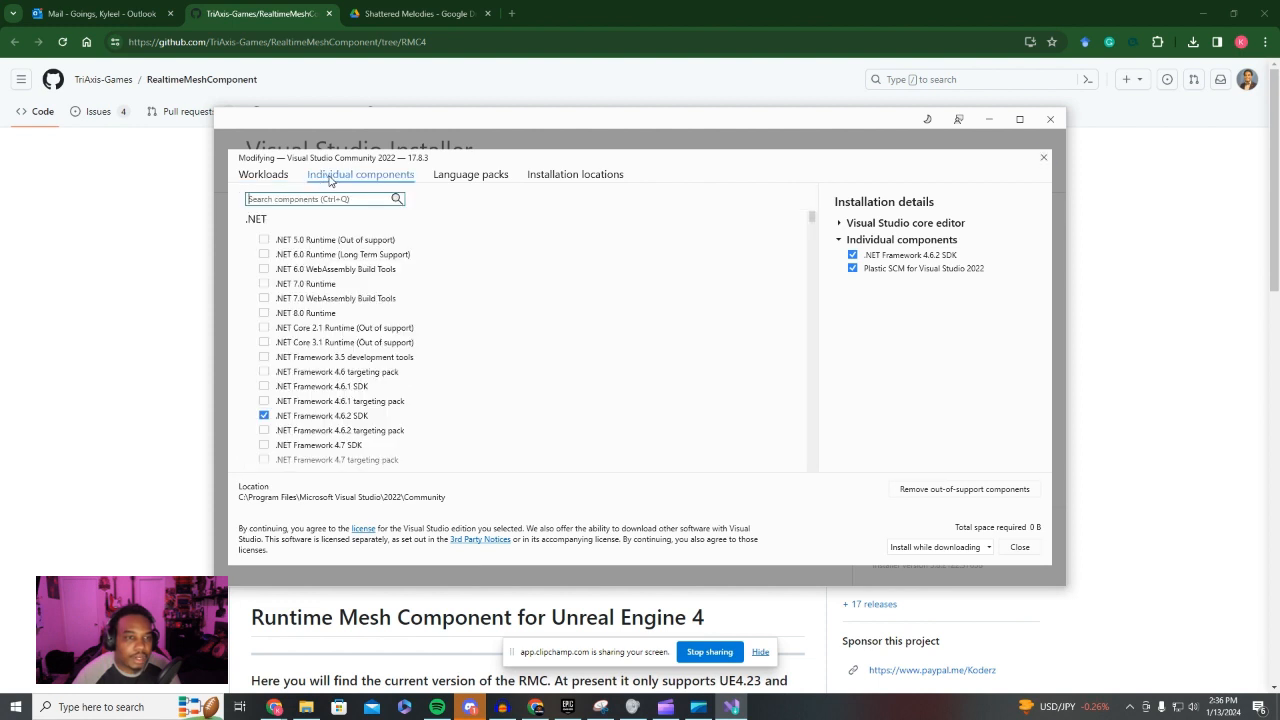
{"action": "scroll", "coordinate": [285, 317], "scroll_direction": "down", "scroll_amount": 2}
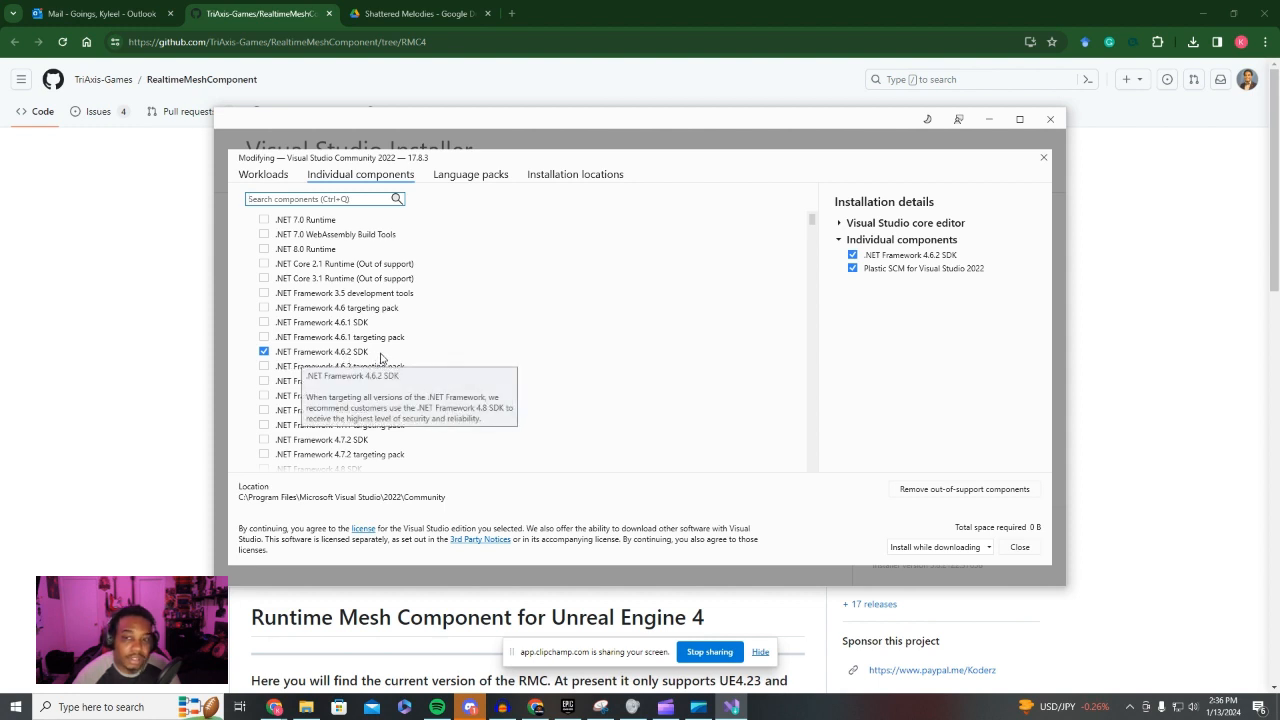
{"action": "left_click", "coordinate": [1020, 547]}
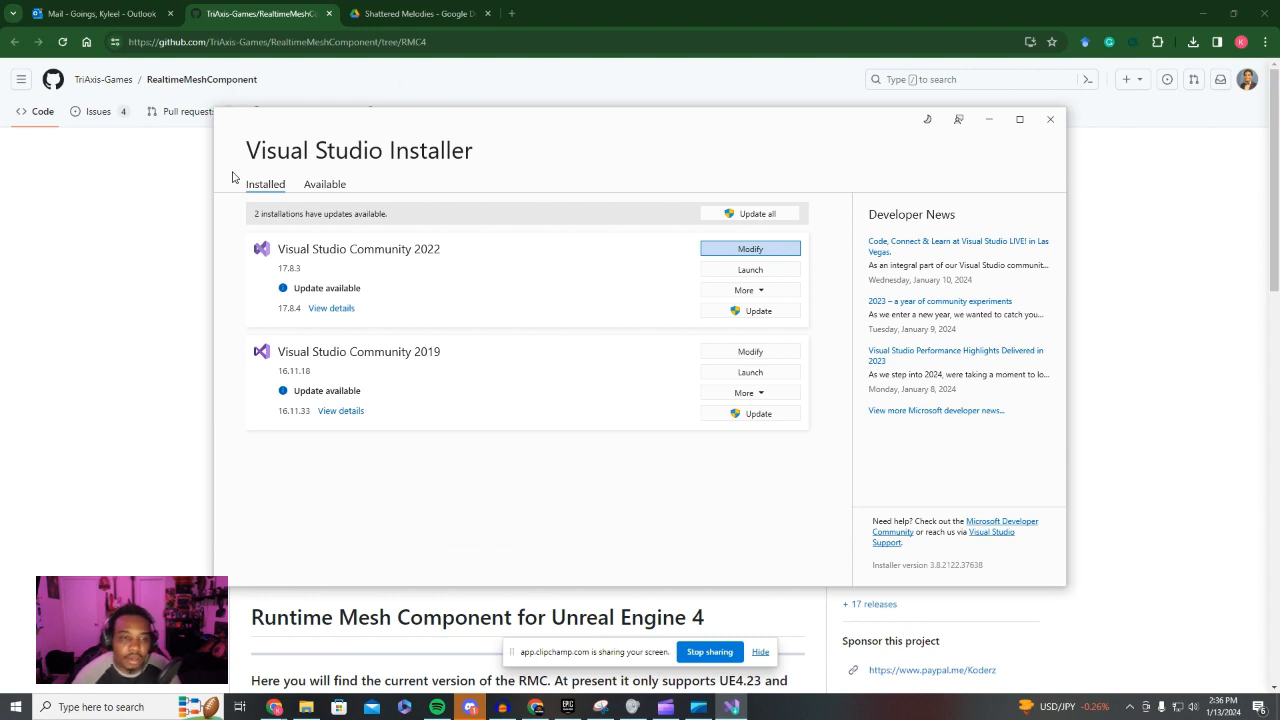
{"action": "left_click", "coordinate": [989, 120]}
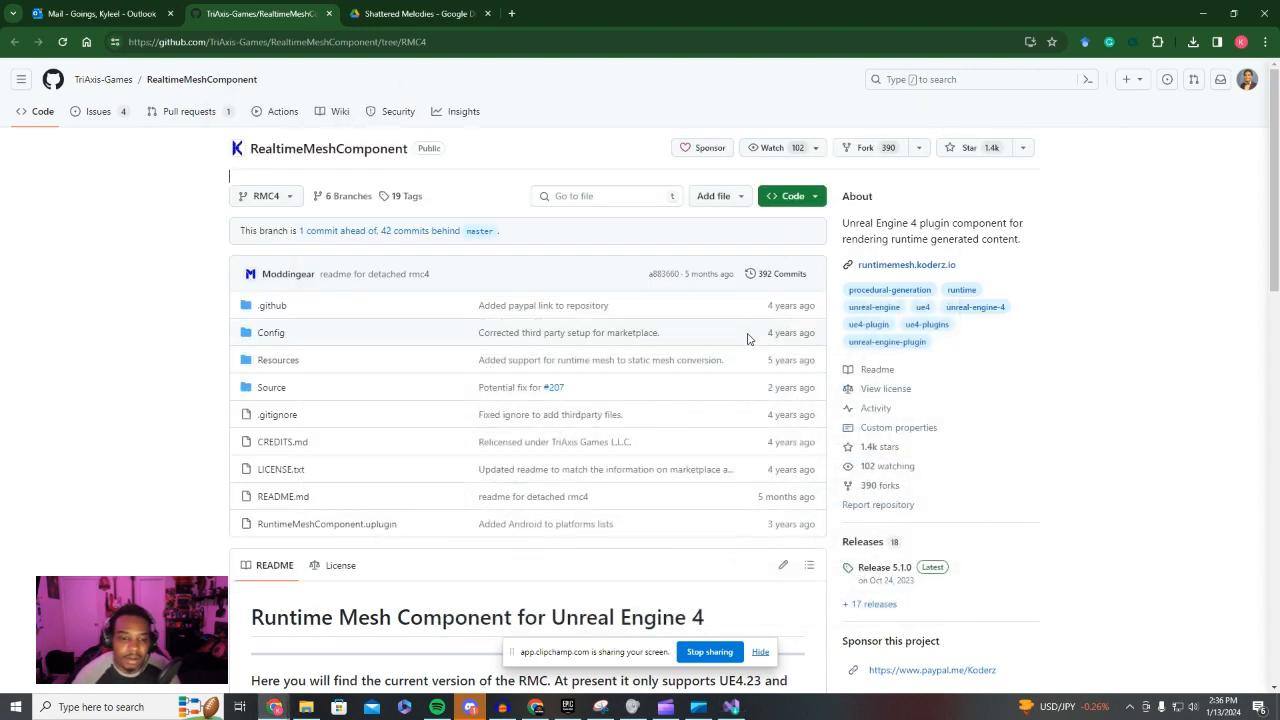
Return to the Epic Games Launcher library and close Visual Studio Installer
{"action": "left_click", "coordinate": [567, 707]}
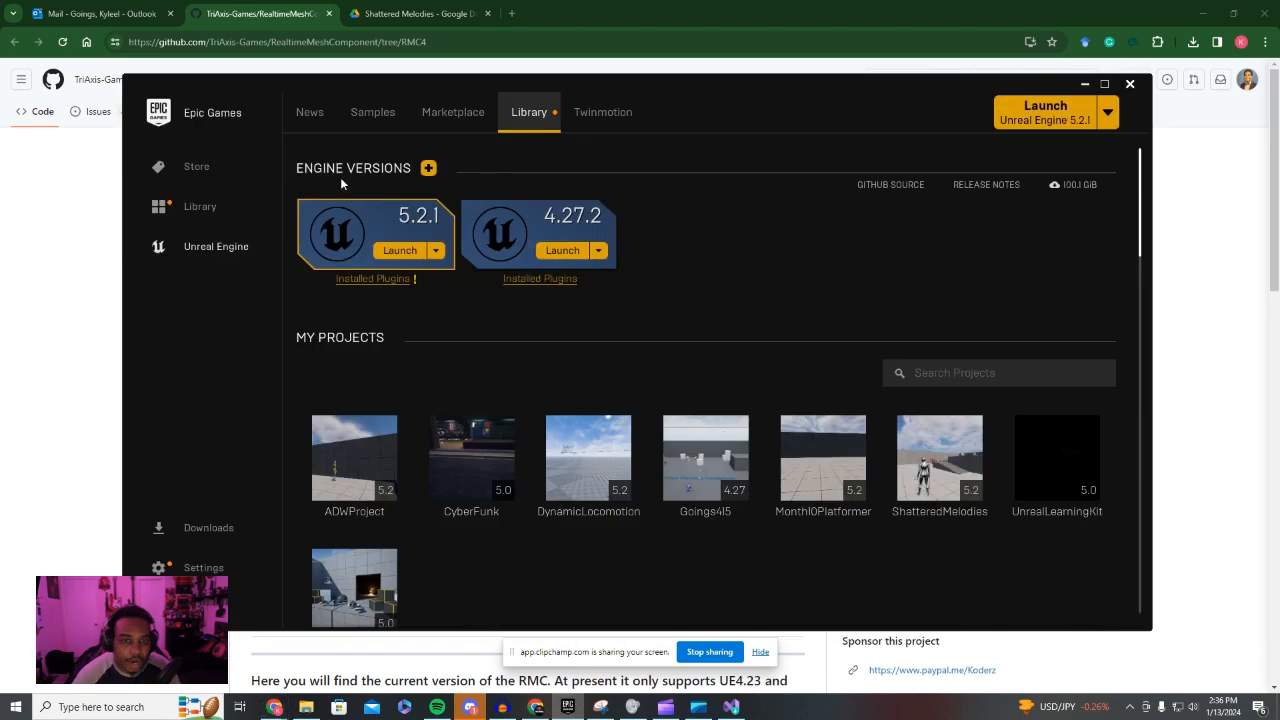
{"action": "scroll", "coordinate": [700, 461], "scroll_direction": "down", "scroll_amount": 1}
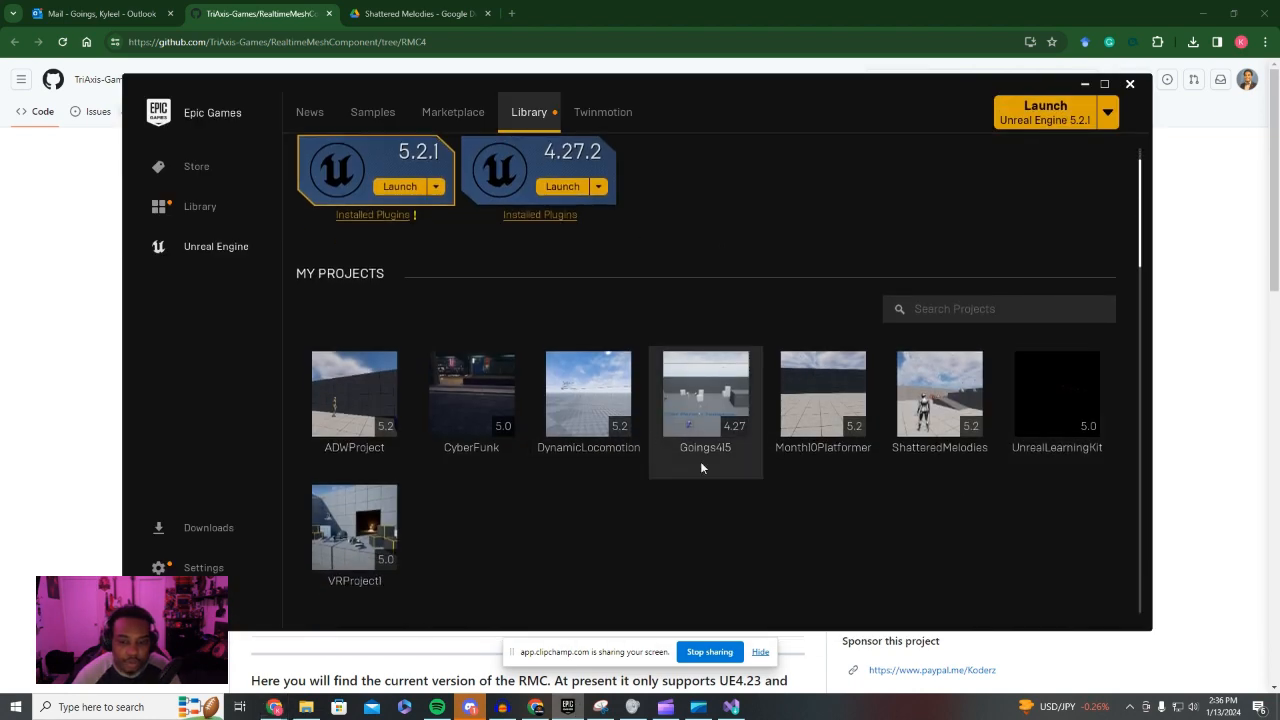
{"action": "scroll", "coordinate": [744, 463], "scroll_direction": "up", "scroll_amount": 1}
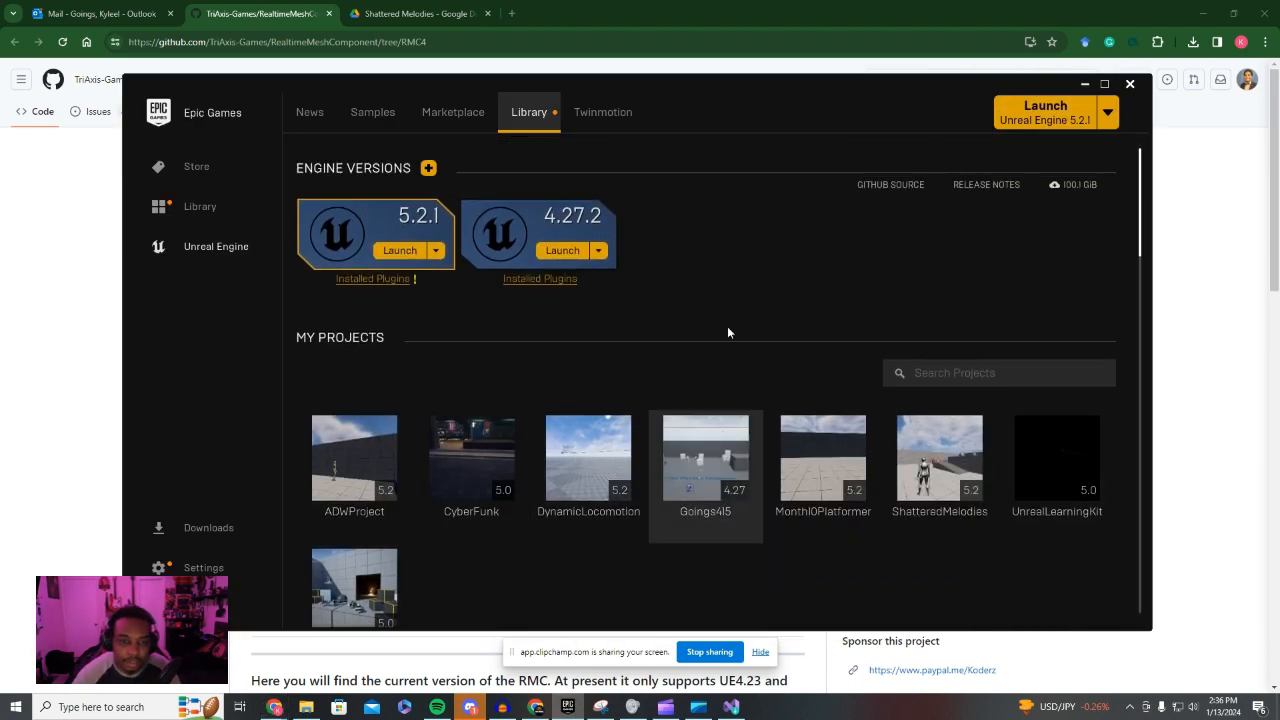
{"action": "left_click", "coordinate": [565, 249]}
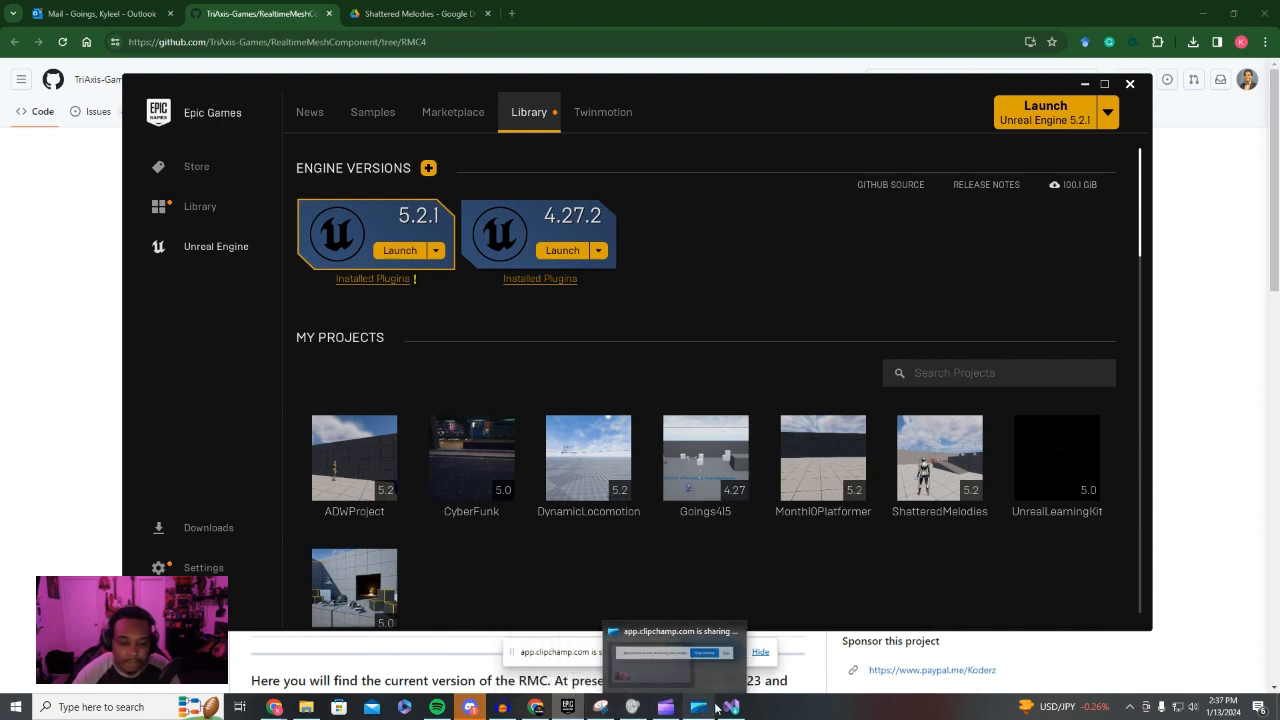
{"action": "mouse_move", "coordinate": [728, 707]}
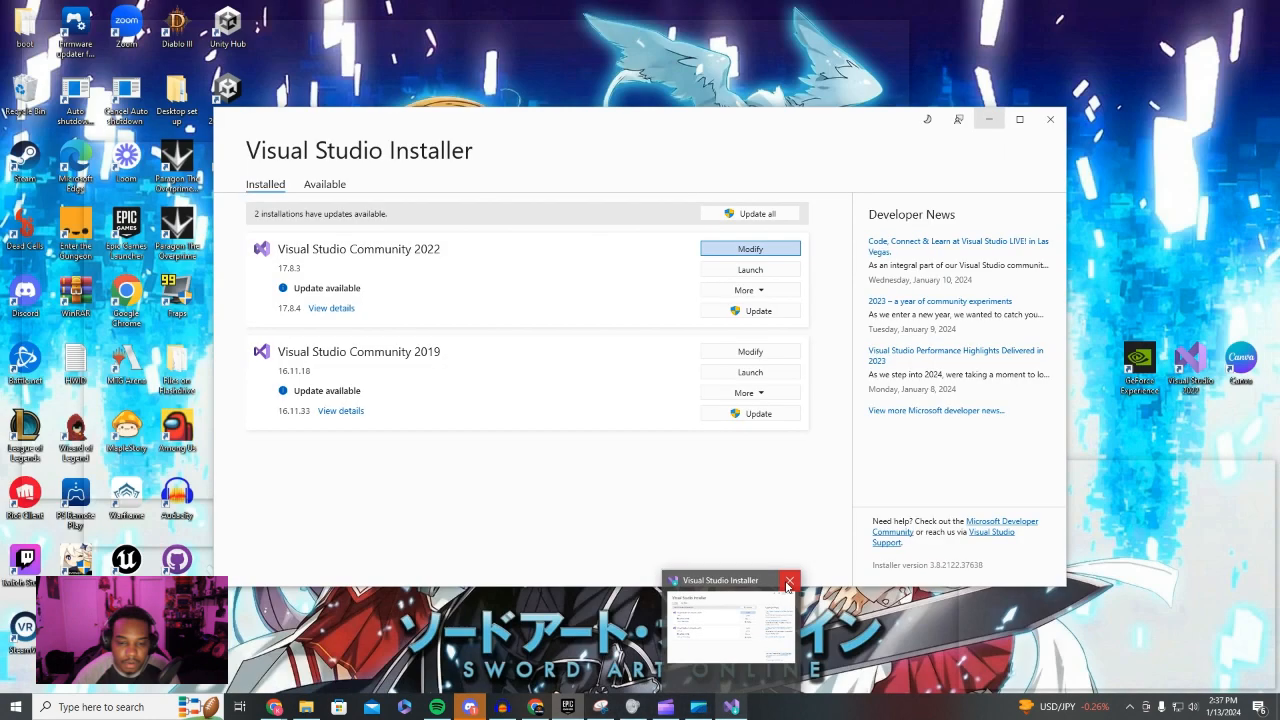
{"action": "left_click", "coordinate": [788, 582]}
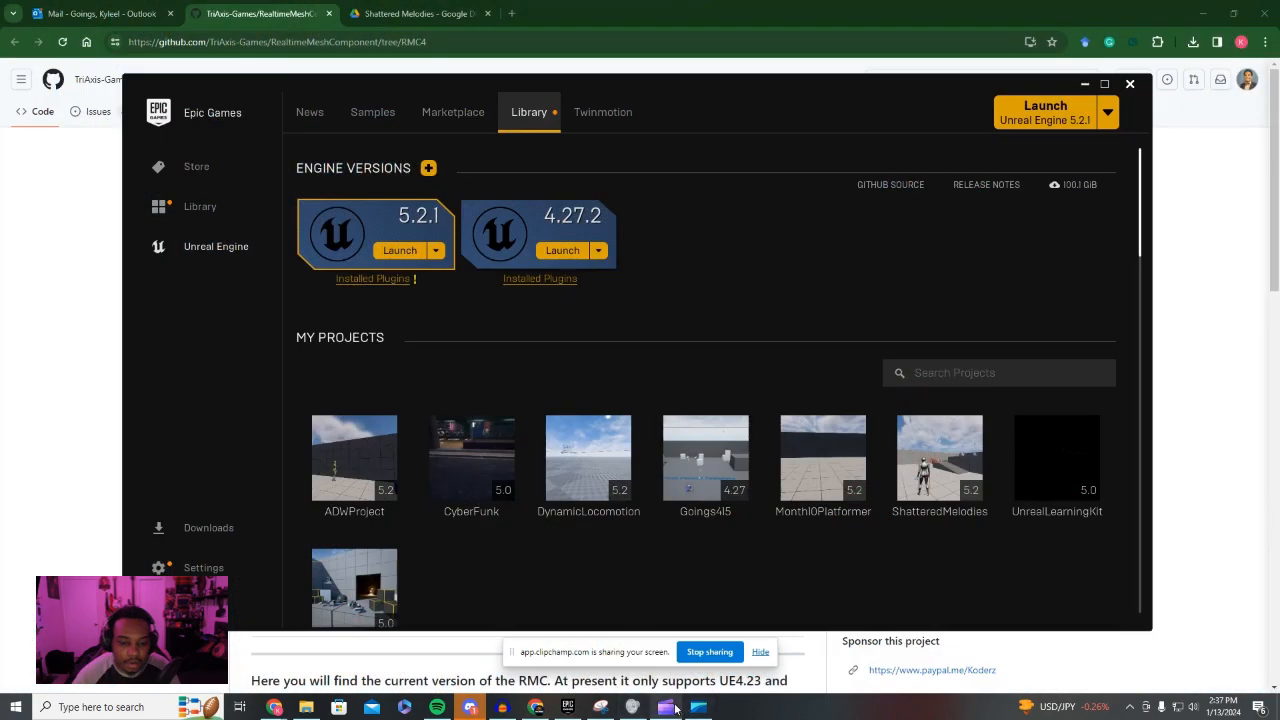
Set the launcher's current engine version to Unreal Engine 4.27.2 and launch it
{"action": "mouse_move", "coordinate": [675, 710]}
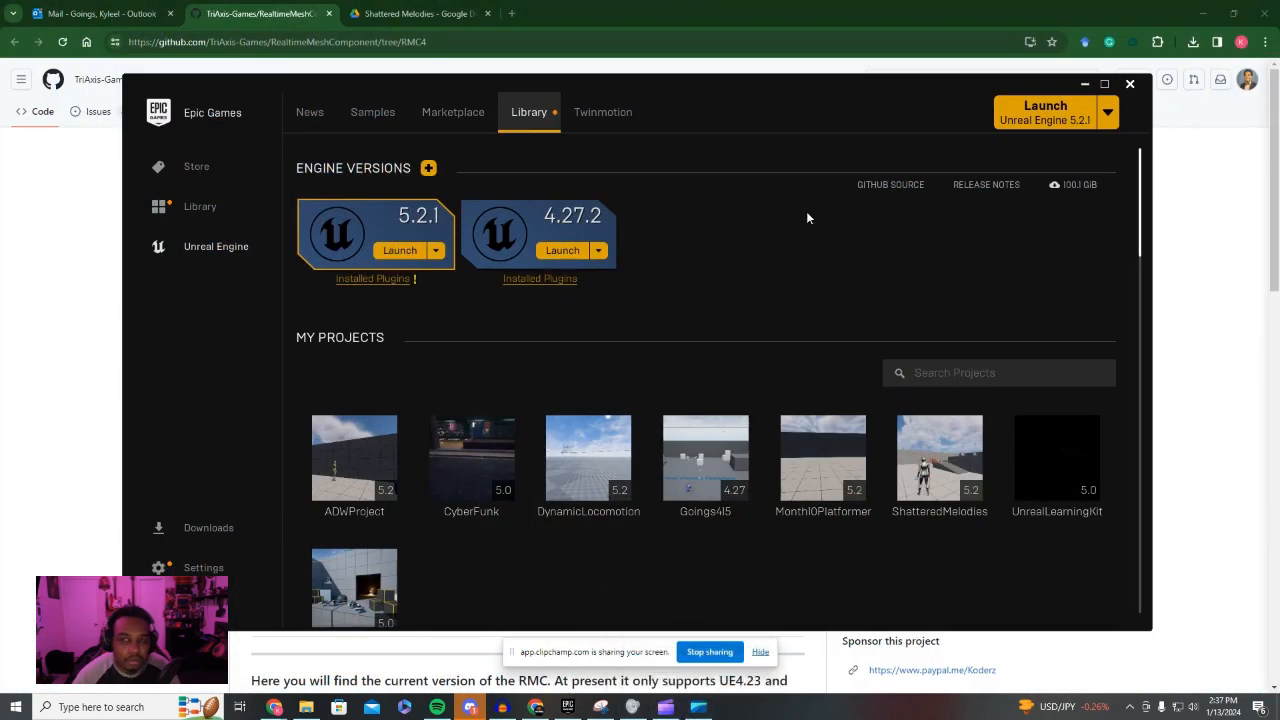
{"action": "left_click", "coordinate": [1108, 113]}
{"action": "left_click", "coordinate": [1105, 162]}
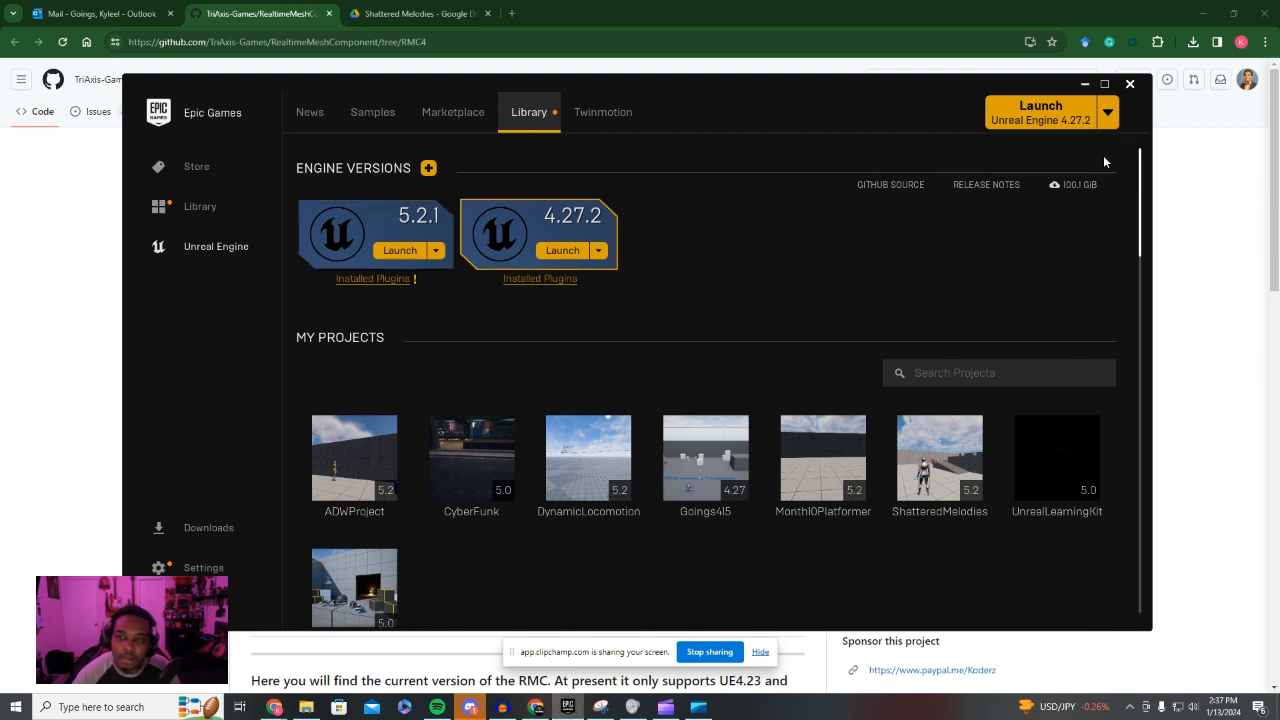
{"action": "left_click", "coordinate": [1066, 121]}
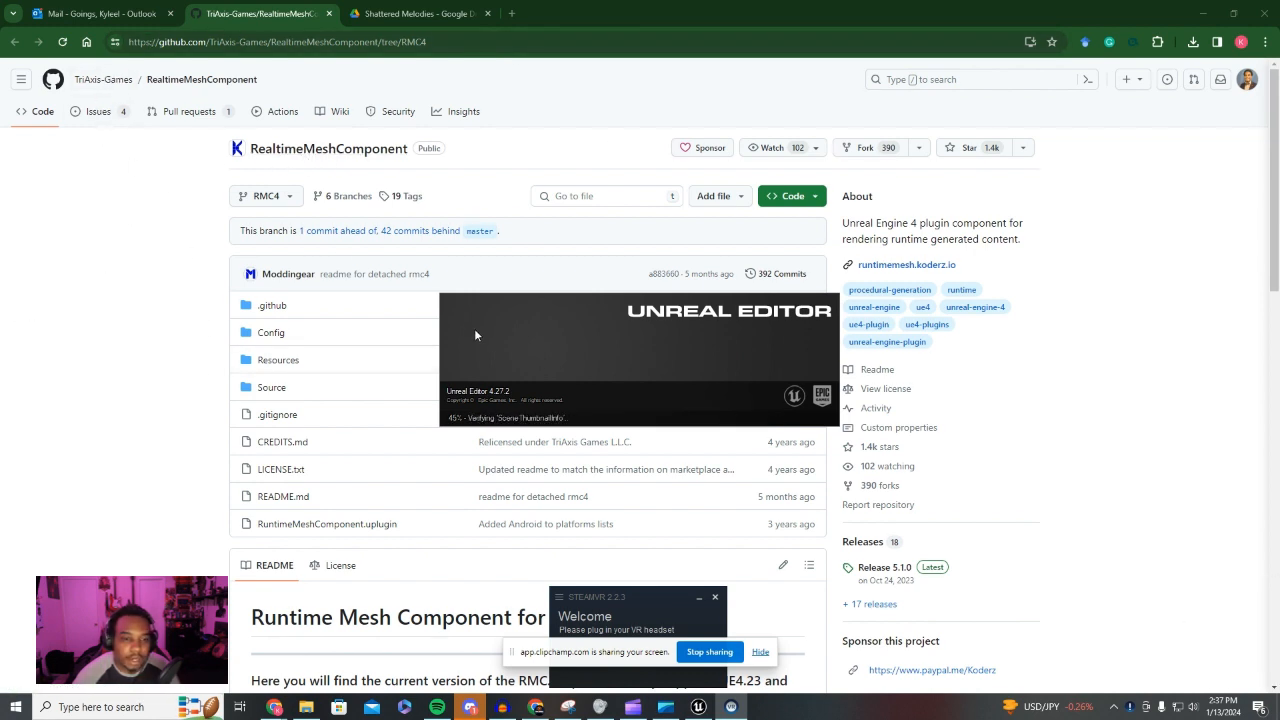
Switch the RealtimeMeshComponent repository on GitHub to the master branch
{"action": "scroll", "coordinate": [96, 363], "scroll_direction": "down", "scroll_amount": 1}
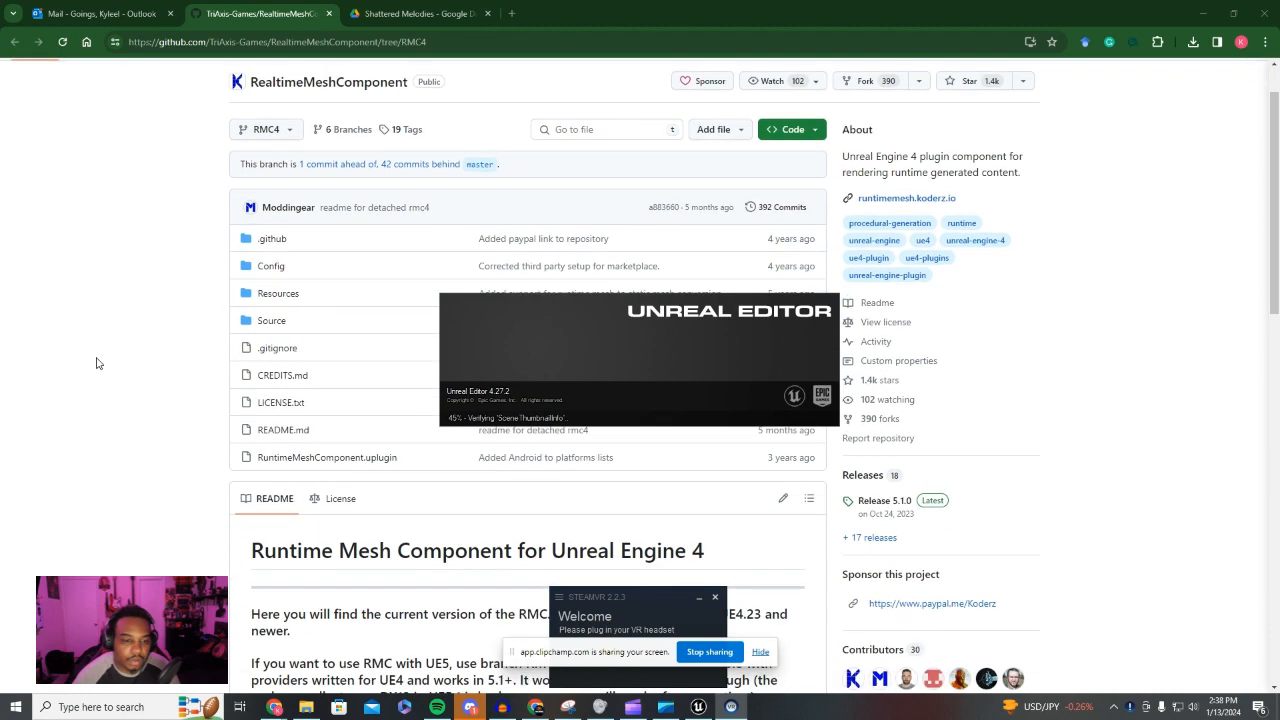
{"action": "scroll", "coordinate": [105, 346], "scroll_direction": "up", "scroll_amount": 1}
{"action": "left_click", "coordinate": [265, 197]}
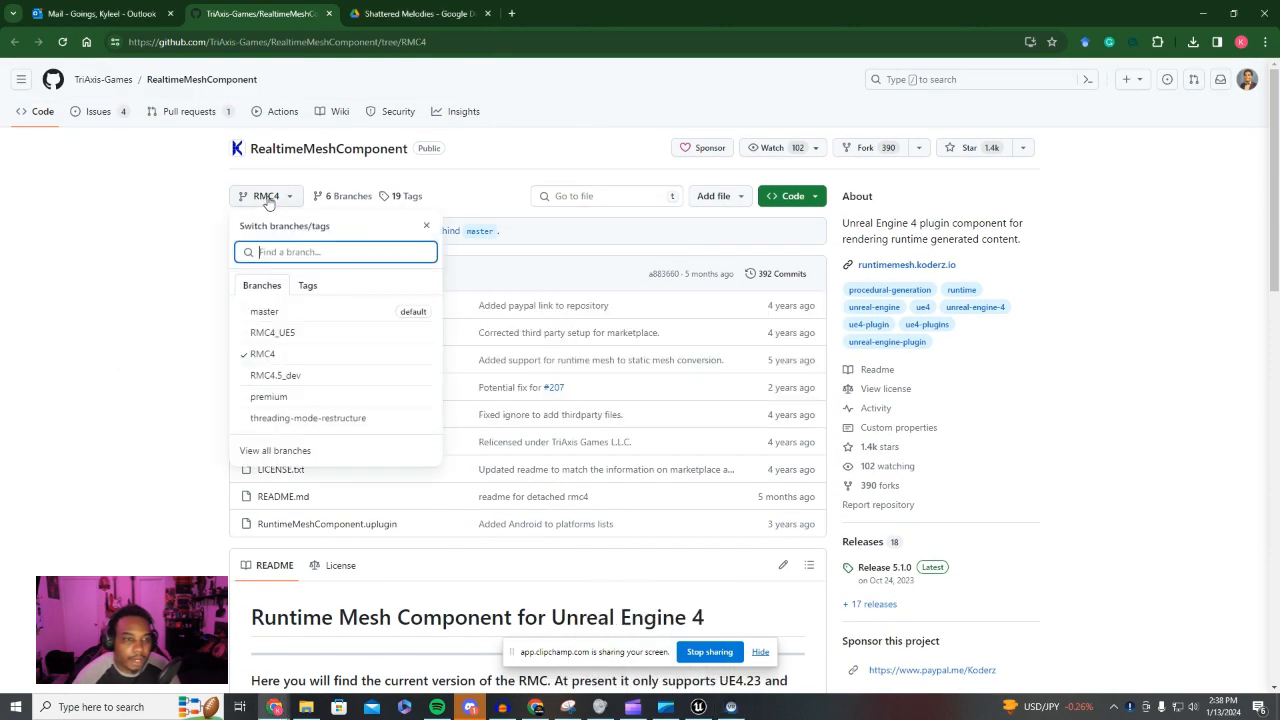
{"action": "left_click", "coordinate": [262, 310]}
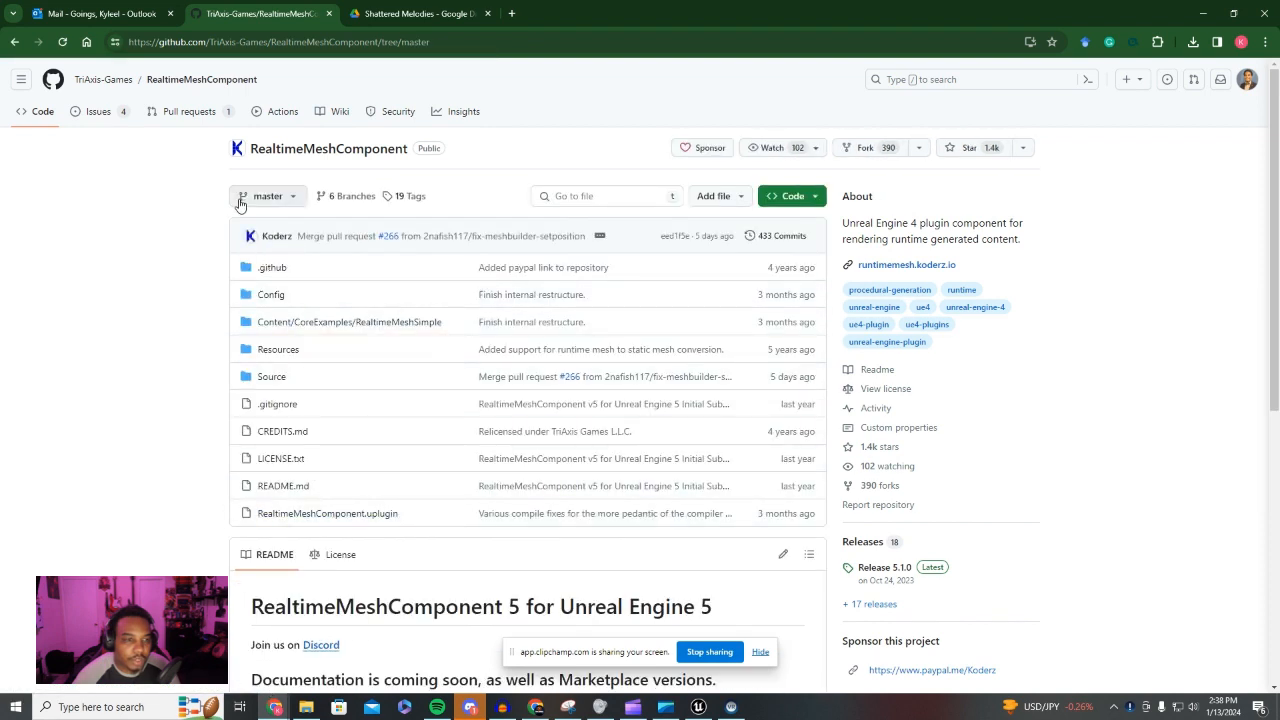
Switch the RealtimeMeshComponent repository to the RMC4 branch and show its code download options, including Download ZIP
{"action": "left_click", "coordinate": [262, 197]}
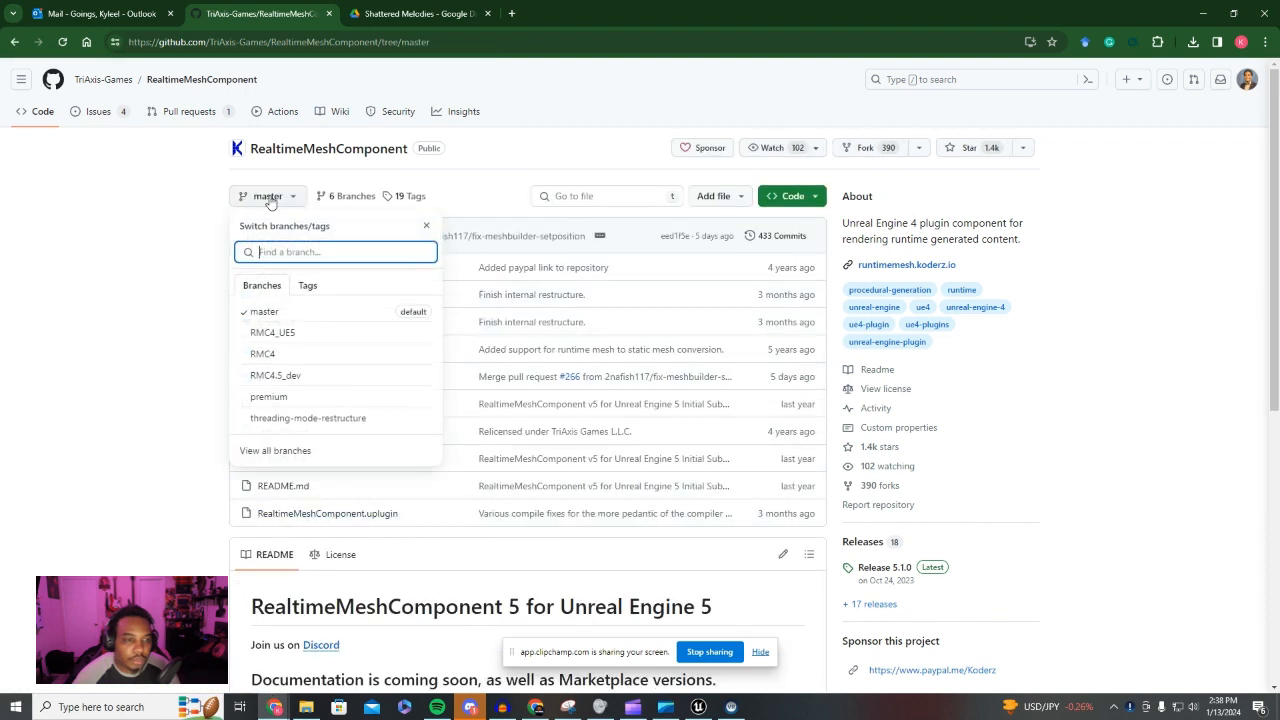
{"action": "left_click", "coordinate": [300, 355]}
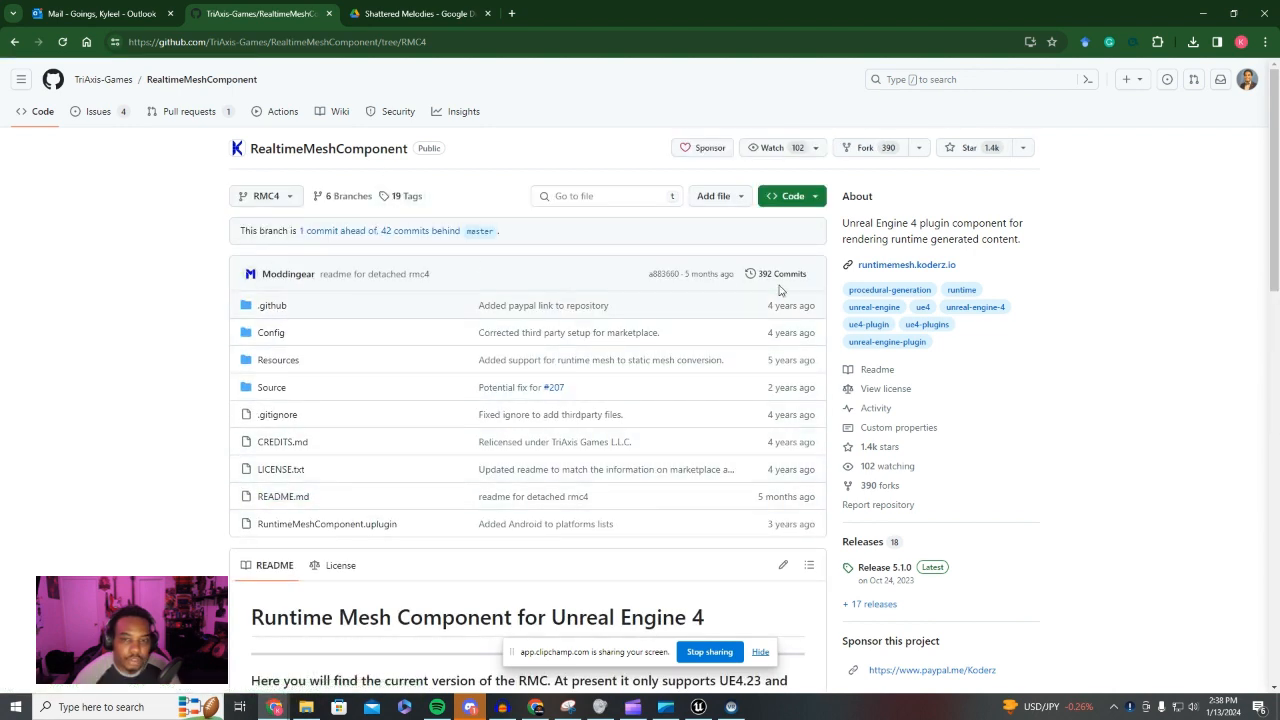
{"action": "left_click", "coordinate": [793, 198]}
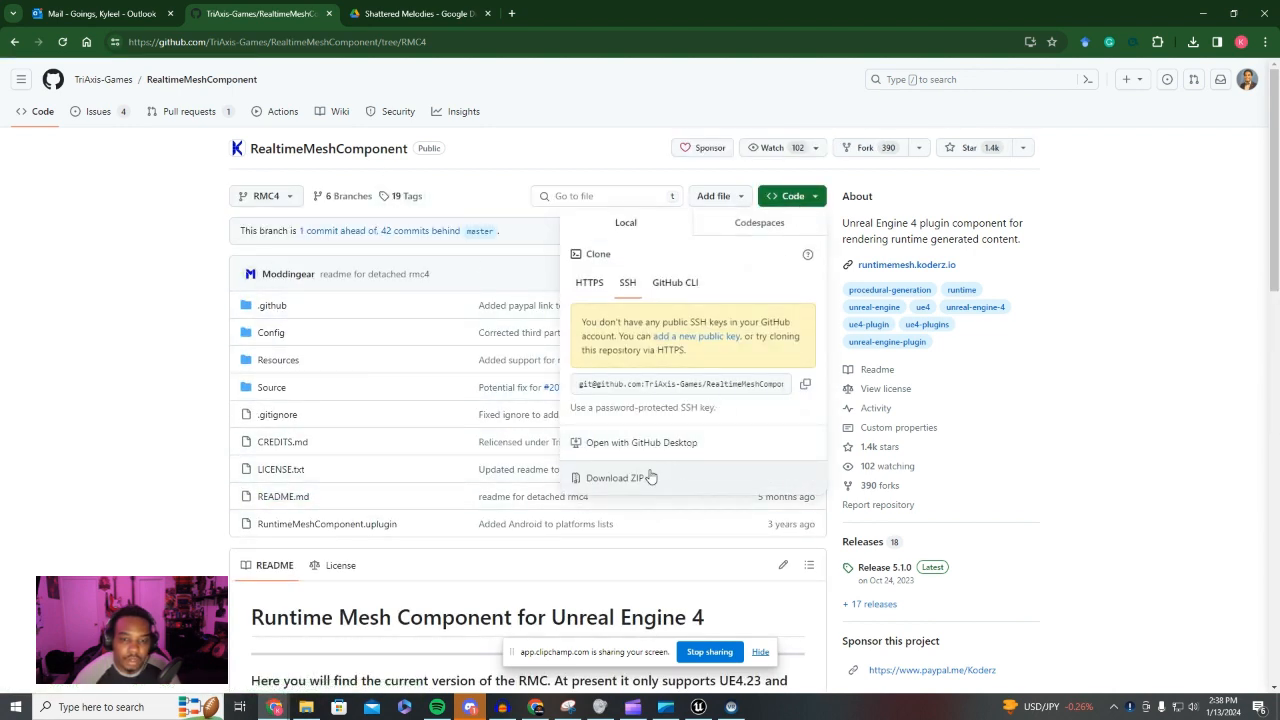
Locate the downloaded RealtimeMeshComponent-RMC4 ZIP in the Downloads folder and open the archive in File Explorer
{"action": "left_click", "coordinate": [1194, 42]}
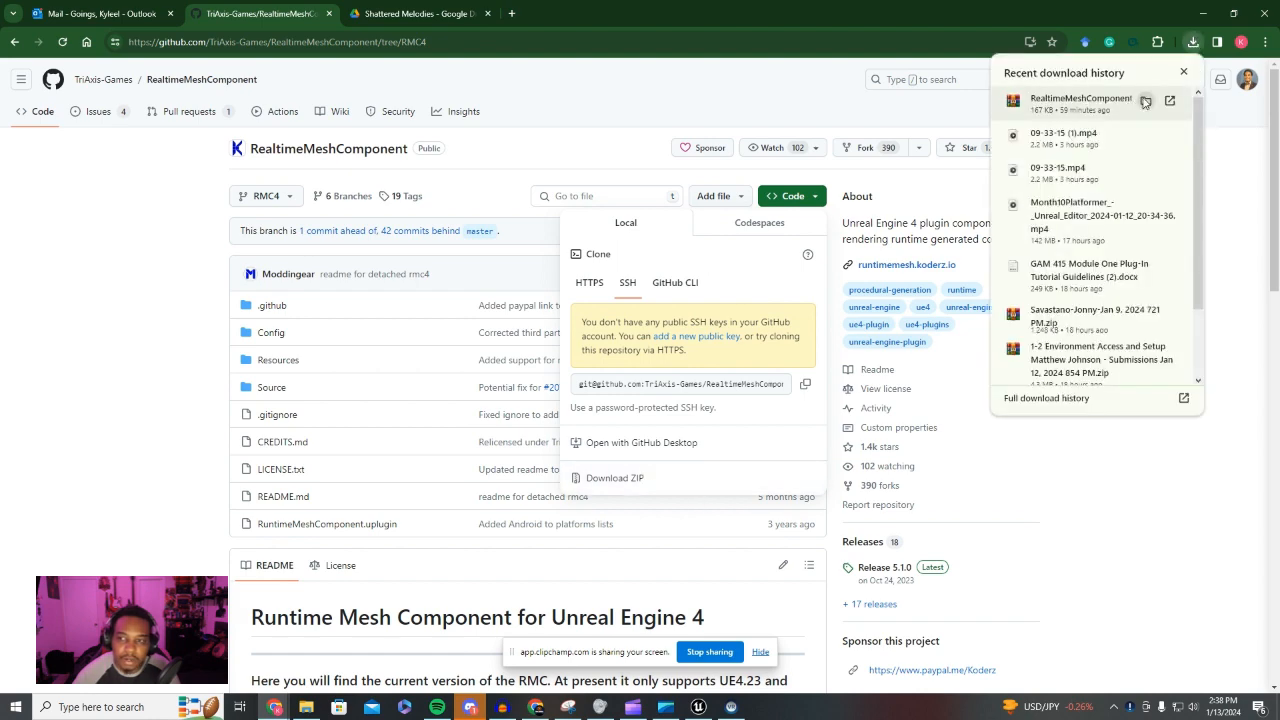
{"action": "left_click", "coordinate": [1145, 101]}
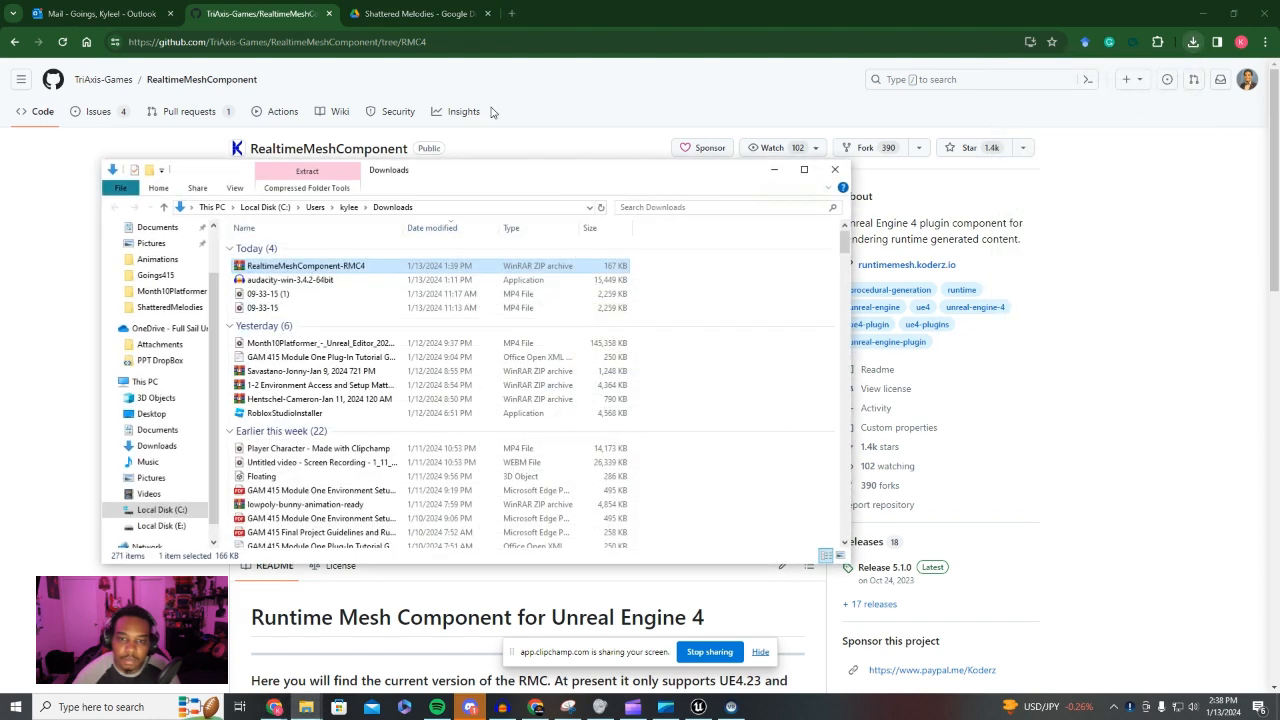
{"action": "right_click", "coordinate": [270, 269]}
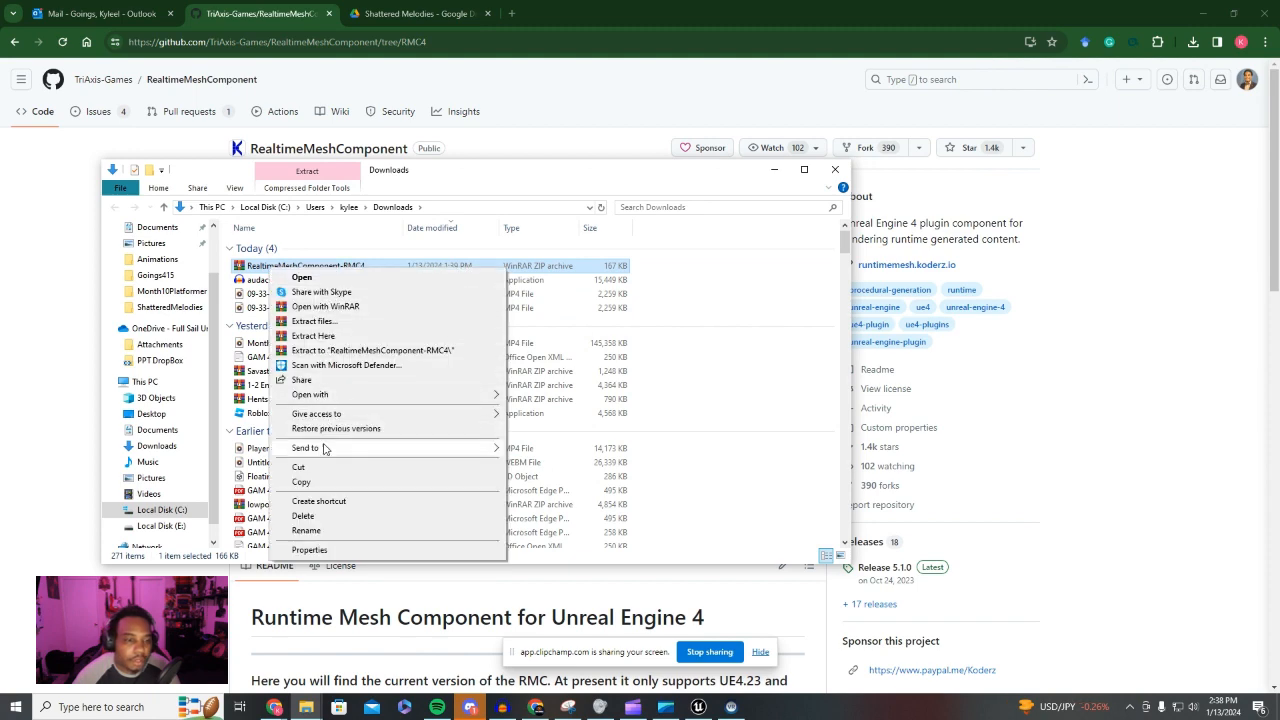
{"action": "left_click", "coordinate": [560, 394]}
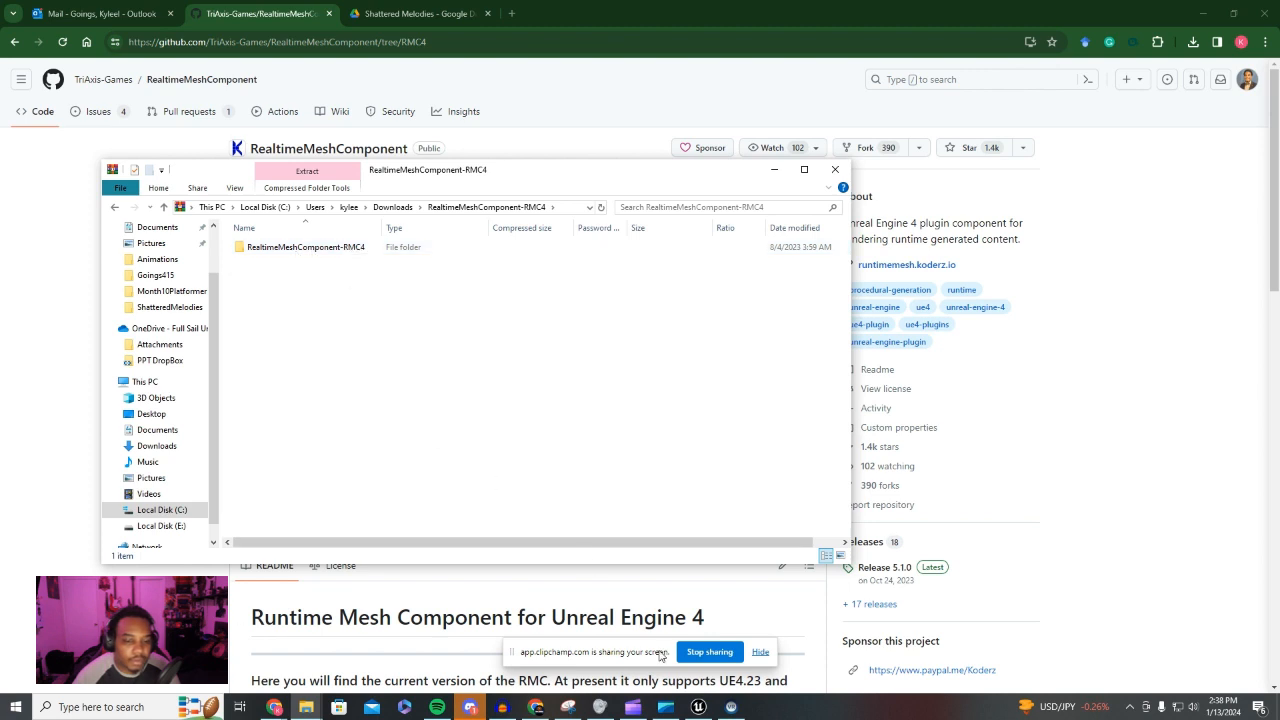
Check on the loading Unreal Editor 4.27.2 and close the Volume Mixer and another unneeded background window
{"action": "left_click", "coordinate": [710, 700]}
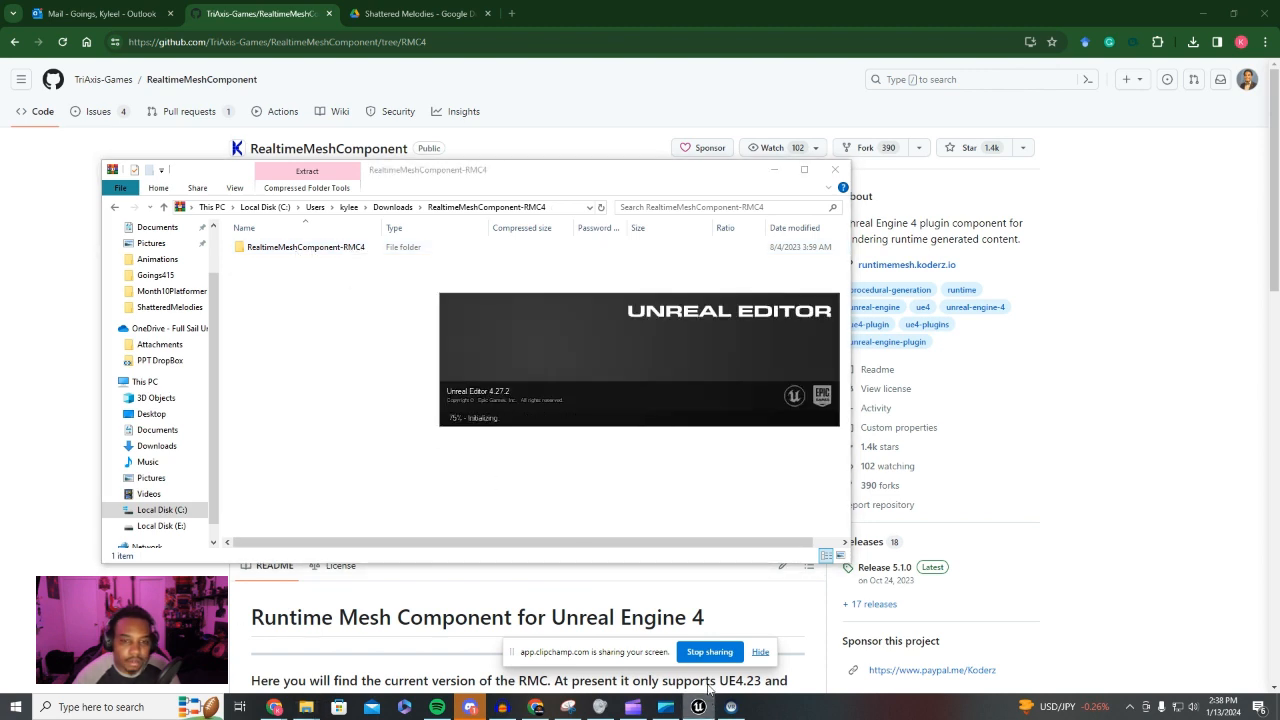
{"action": "left_click", "coordinate": [250, 368]}
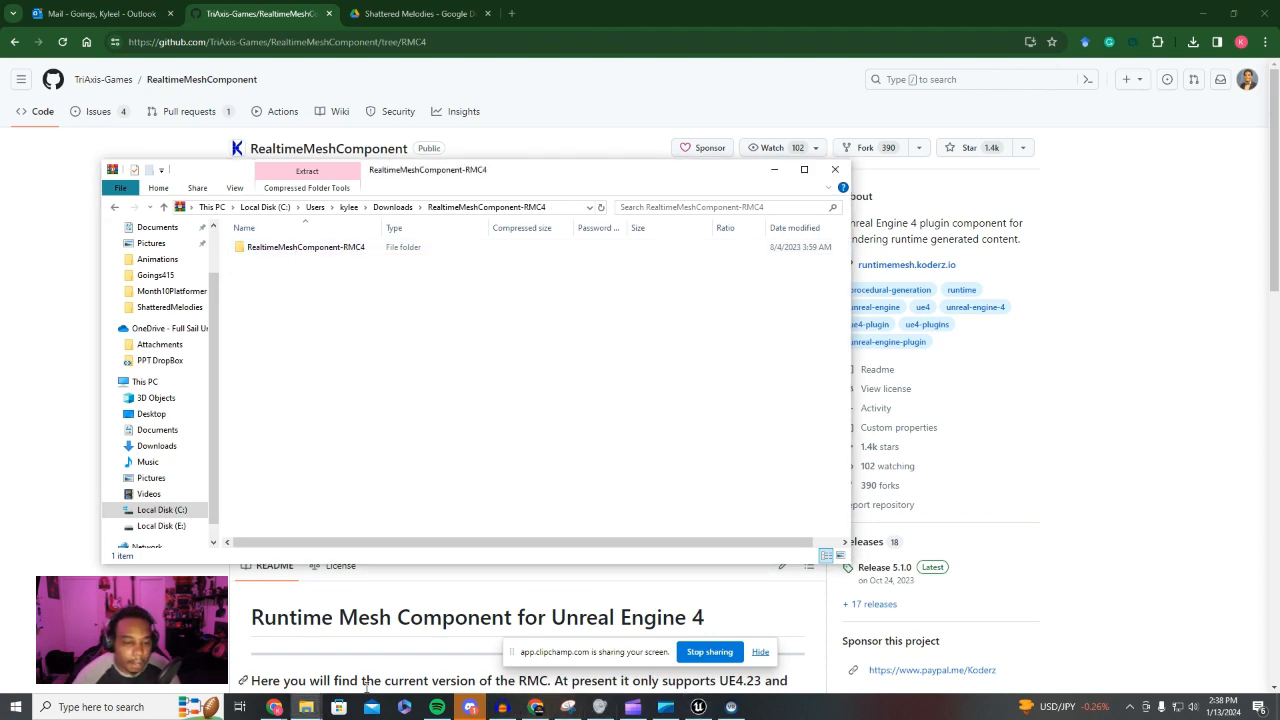
{"action": "left_click", "coordinate": [704, 709]}
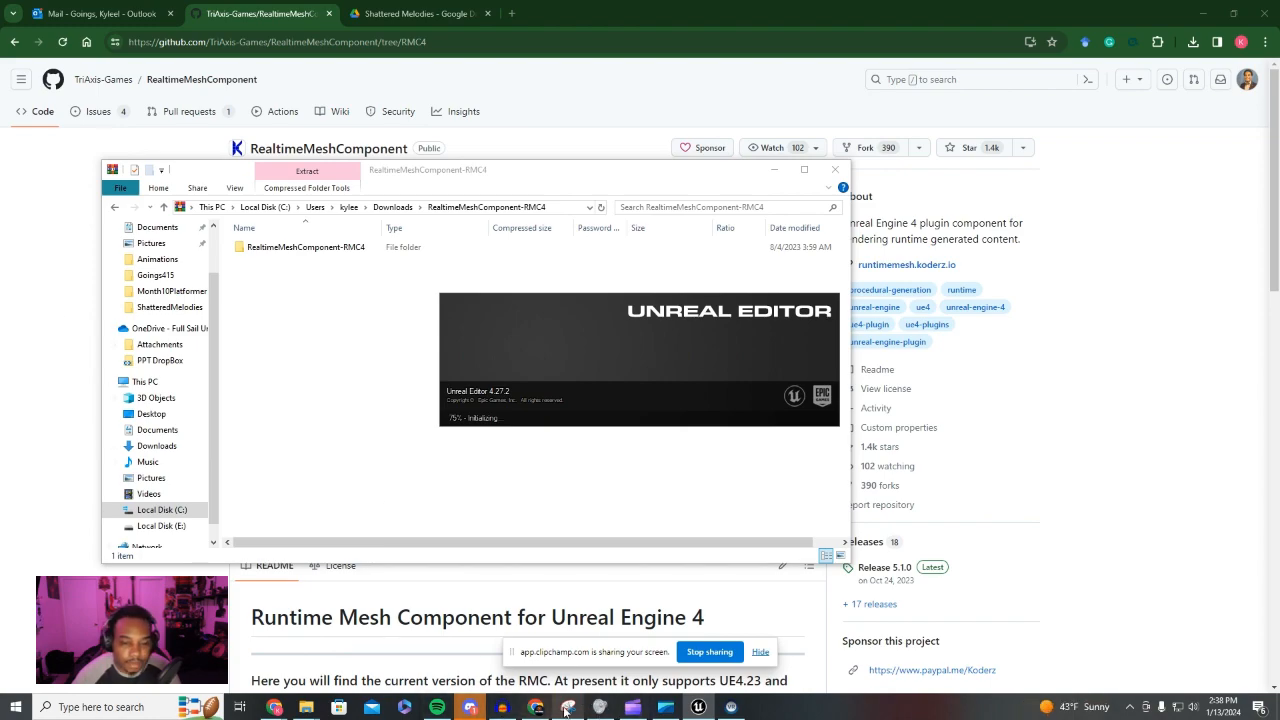
{"action": "mouse_move", "coordinate": [600, 707]}
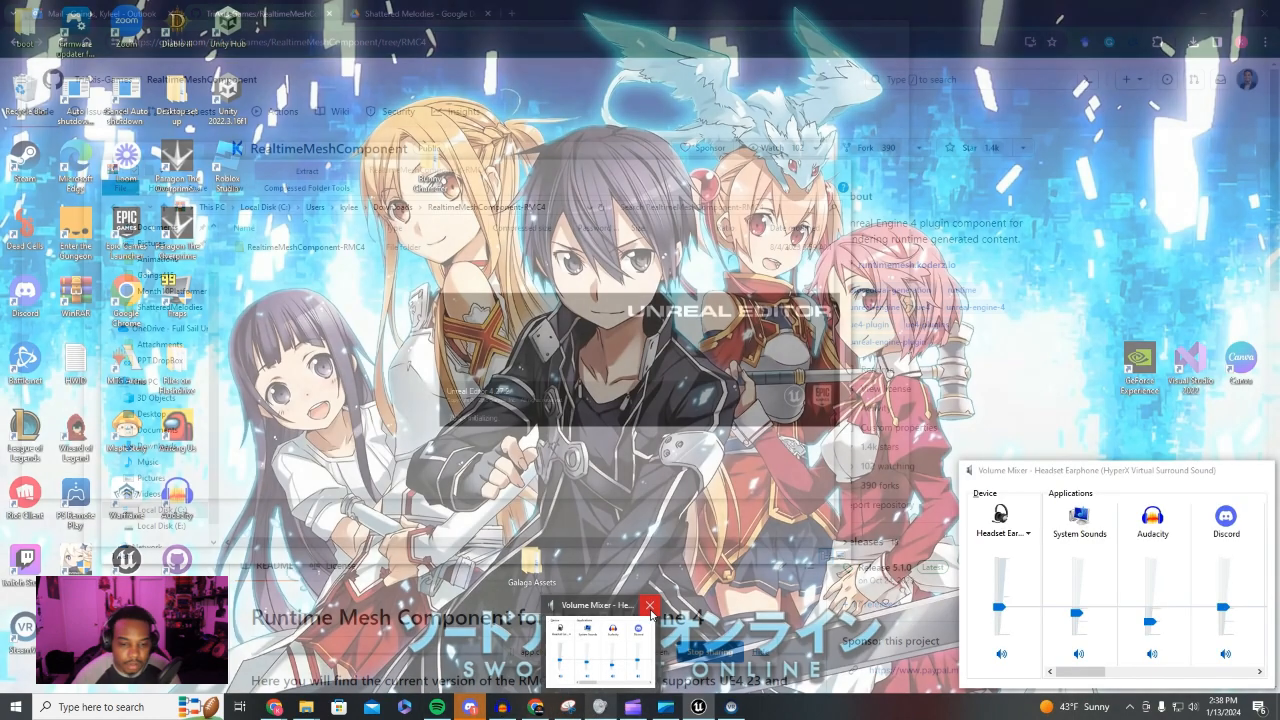
{"action": "left_click", "coordinate": [650, 605]}
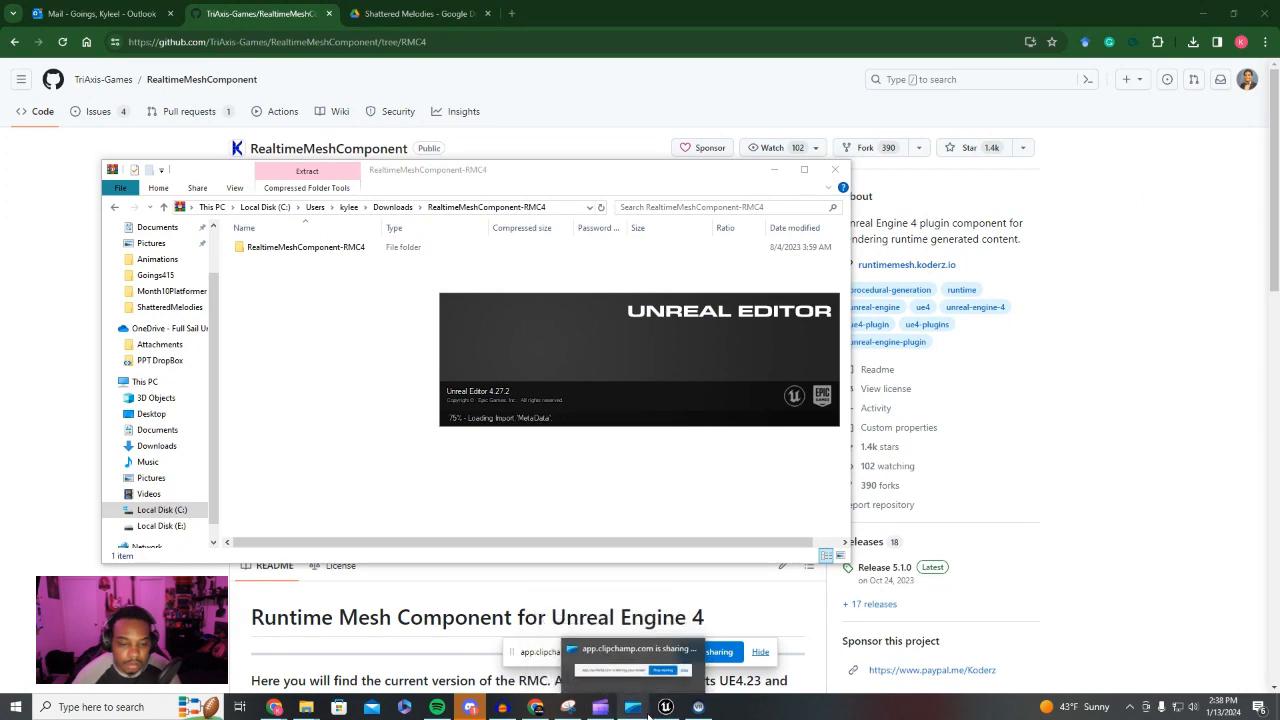
{"action": "mouse_move", "coordinate": [698, 707]}
{"action": "left_click", "coordinate": [757, 606]}
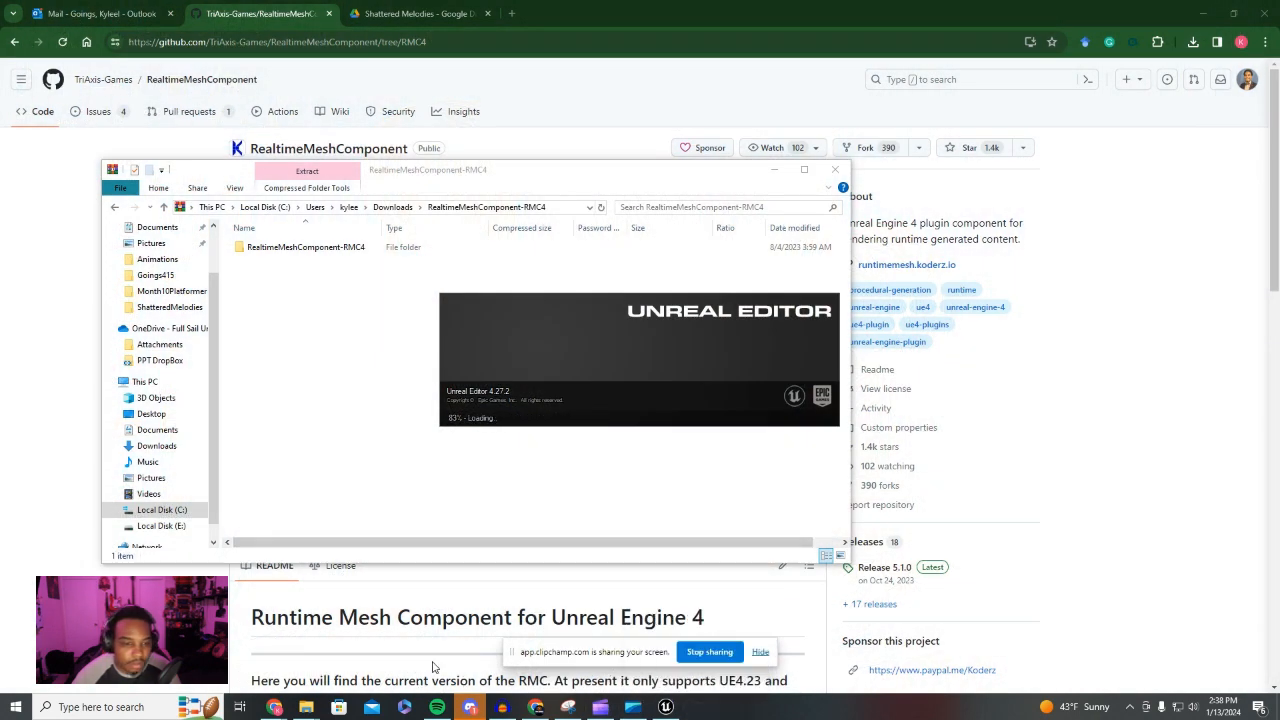
Configure a new Games project with the First Person template, C++ and No Starter Content, and cancel without creating it
{"action": "mouse_move", "coordinate": [322, 716]}
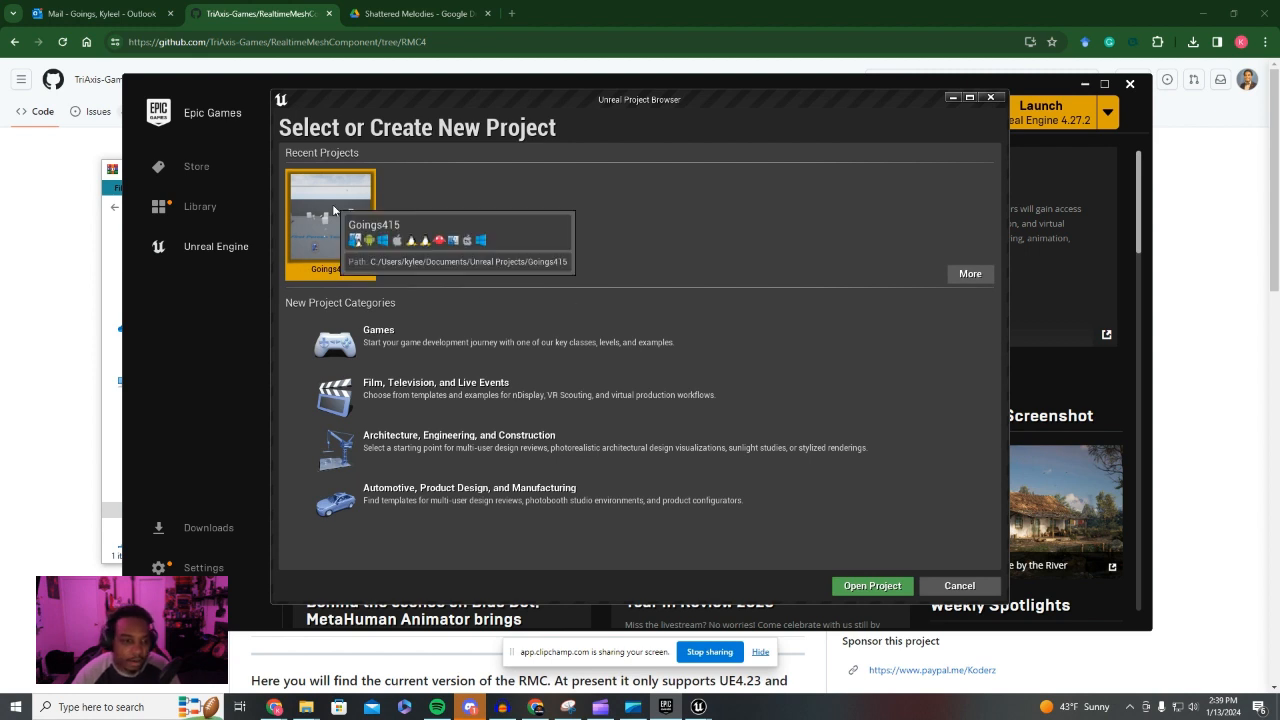
{"action": "left_click", "coordinate": [357, 339]}
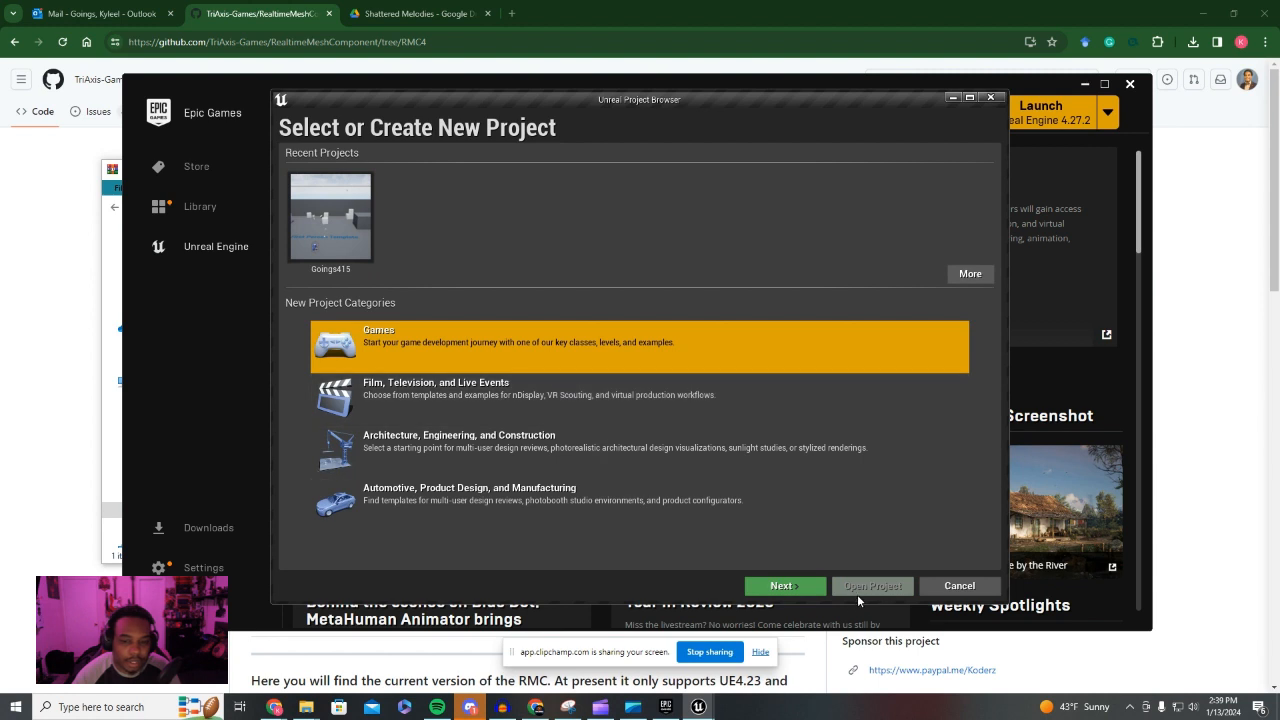
{"action": "left_click", "coordinate": [806, 590]}
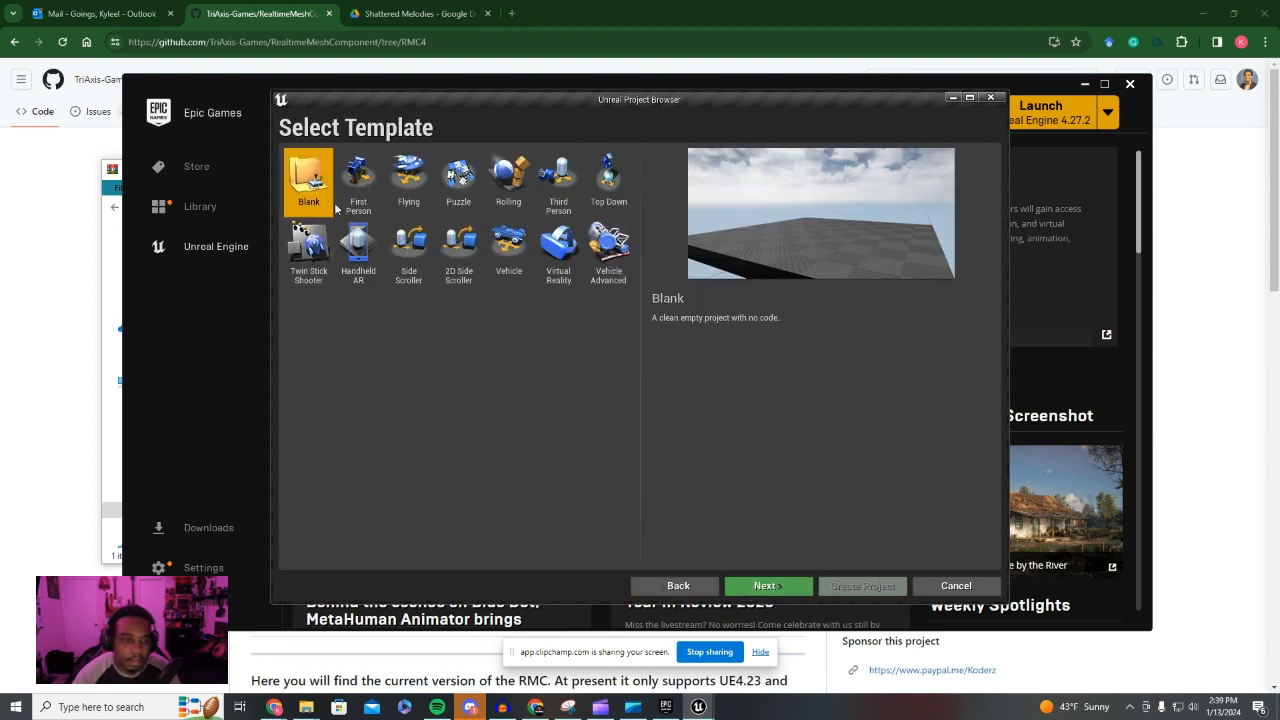
{"action": "left_click", "coordinate": [355, 165]}
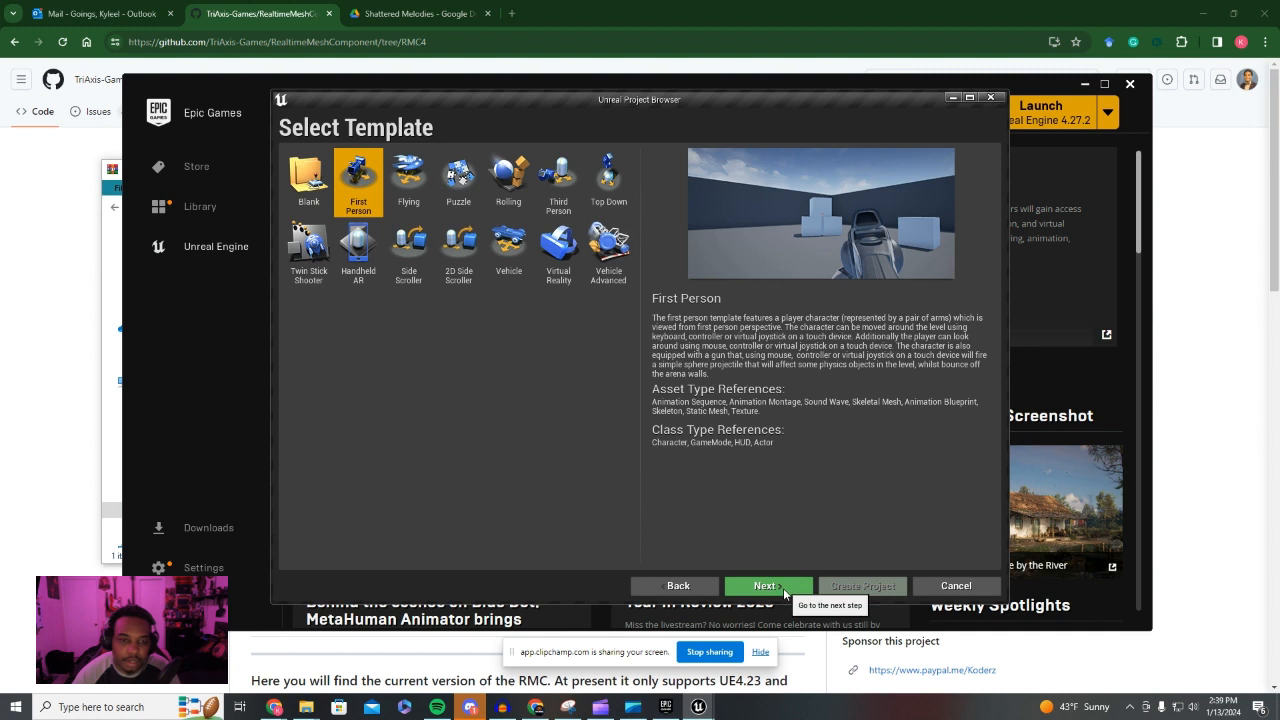
{"action": "left_click", "coordinate": [764, 586]}
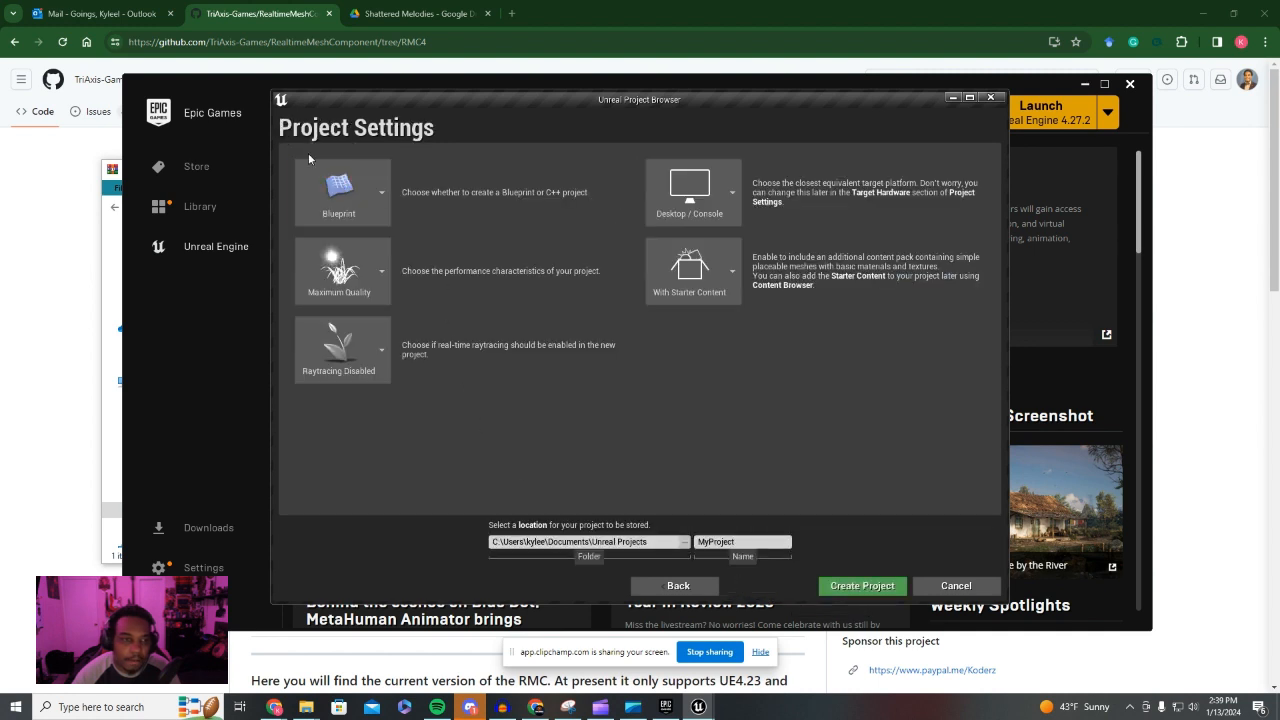
{"action": "left_click", "coordinate": [338, 190]}
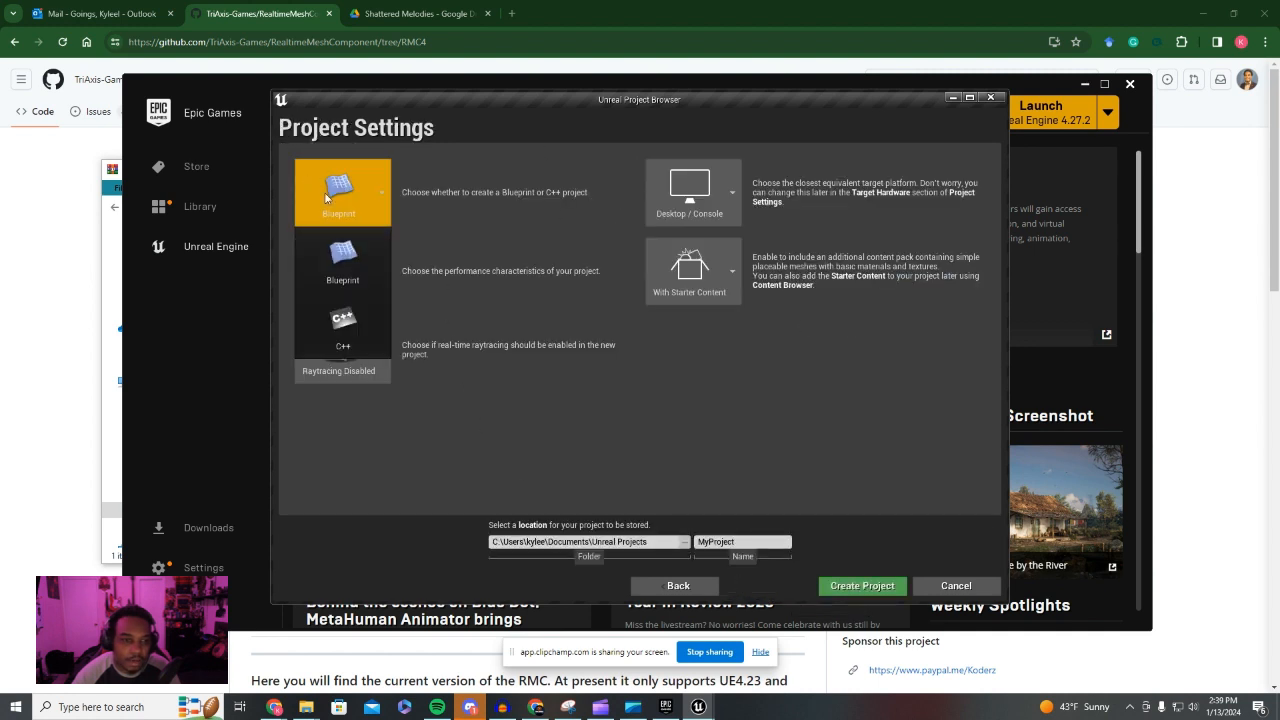
{"action": "left_click", "coordinate": [331, 349]}
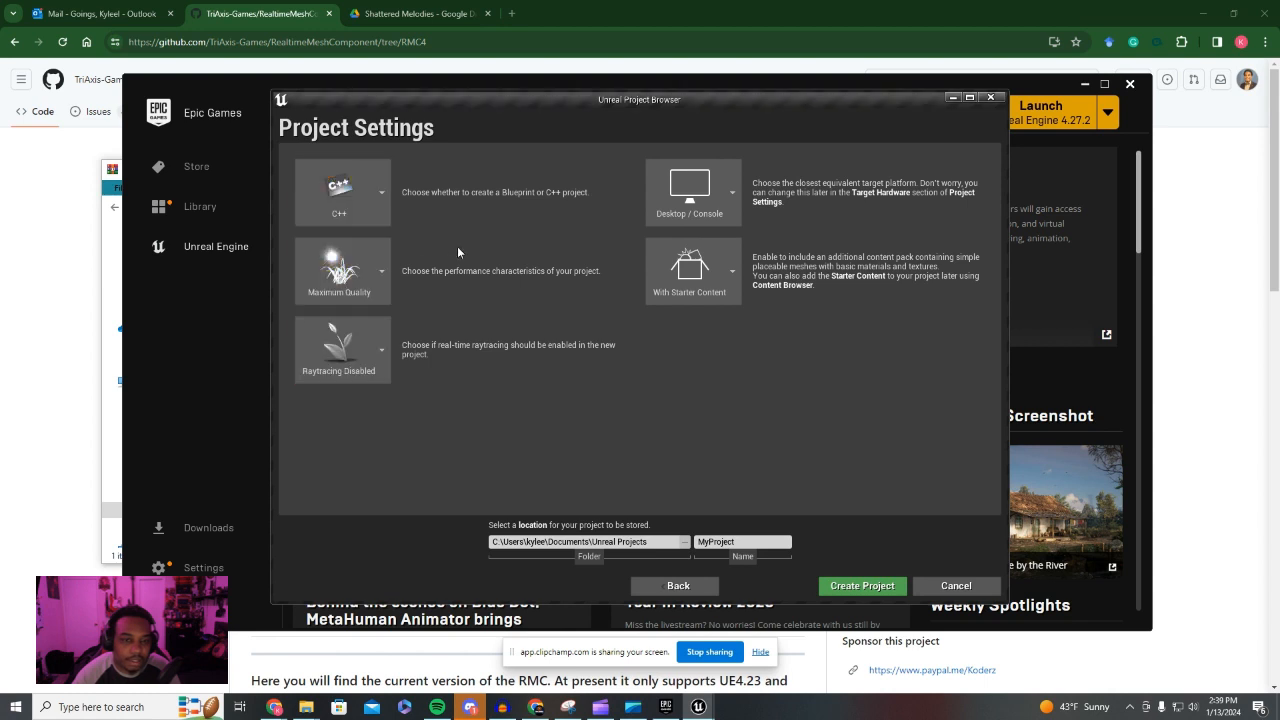
{"action": "left_click", "coordinate": [688, 268]}
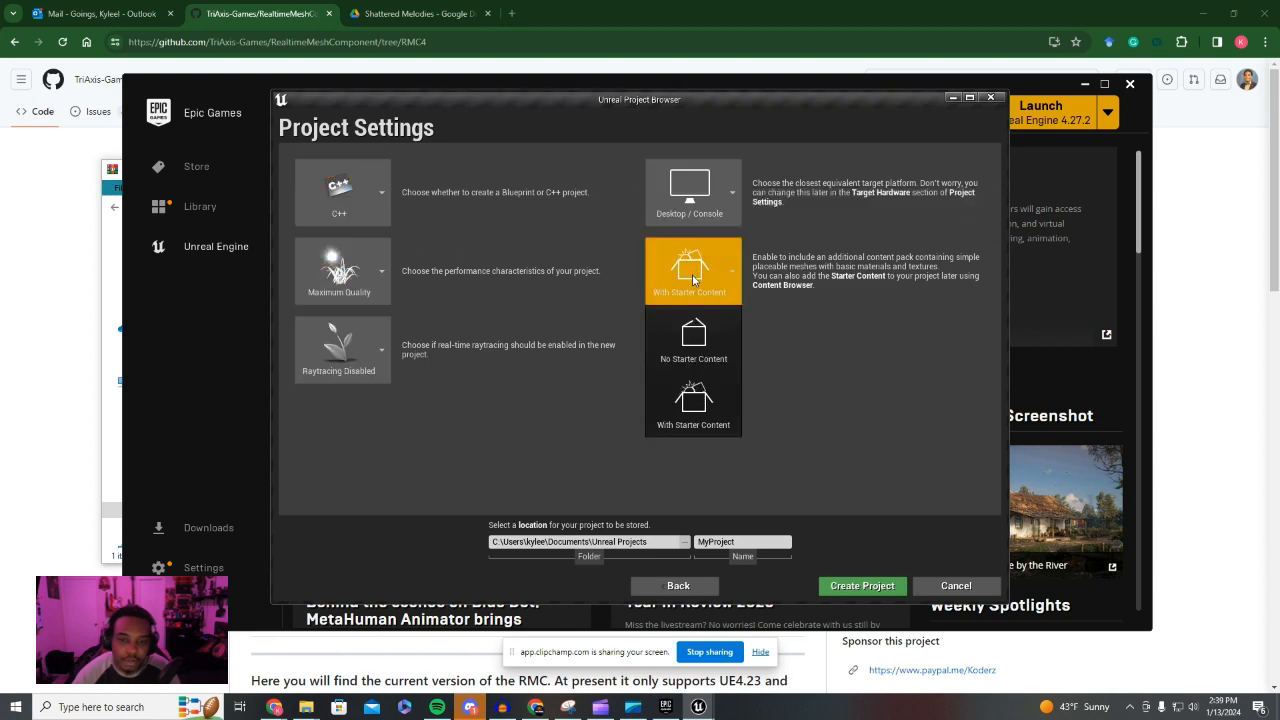
{"action": "left_click", "coordinate": [691, 354]}
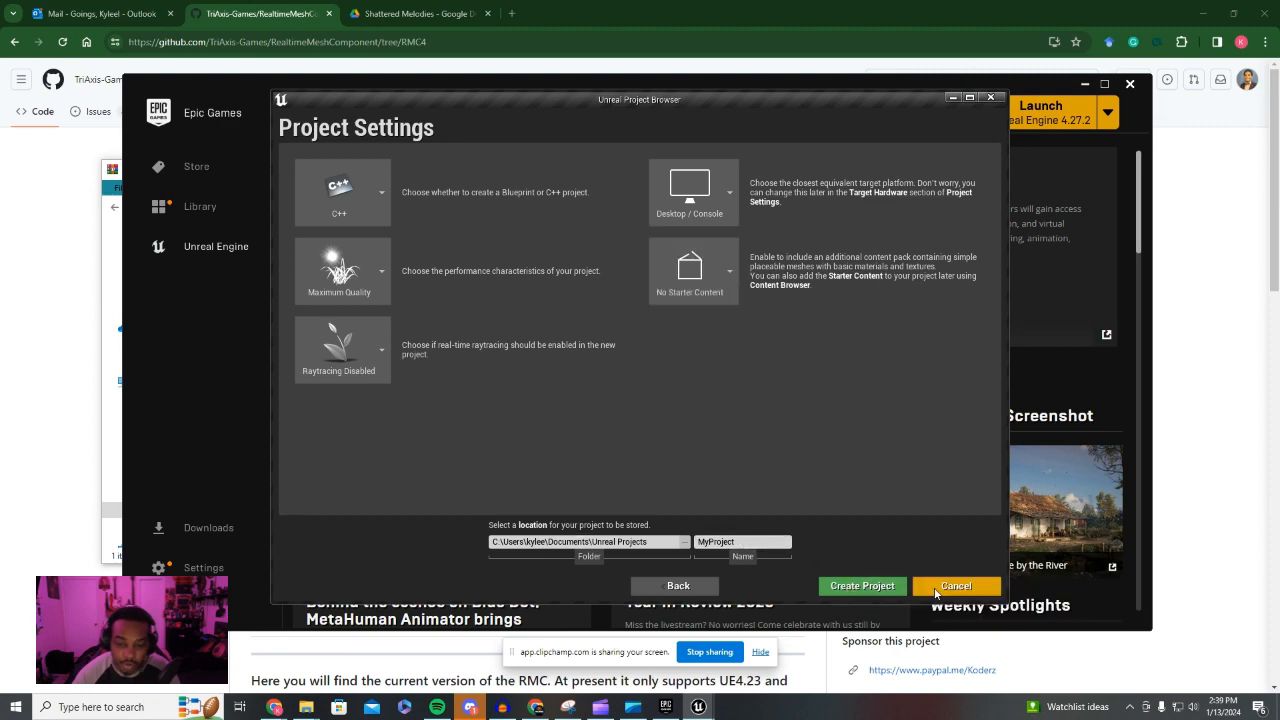
{"action": "left_click", "coordinate": [955, 587]}
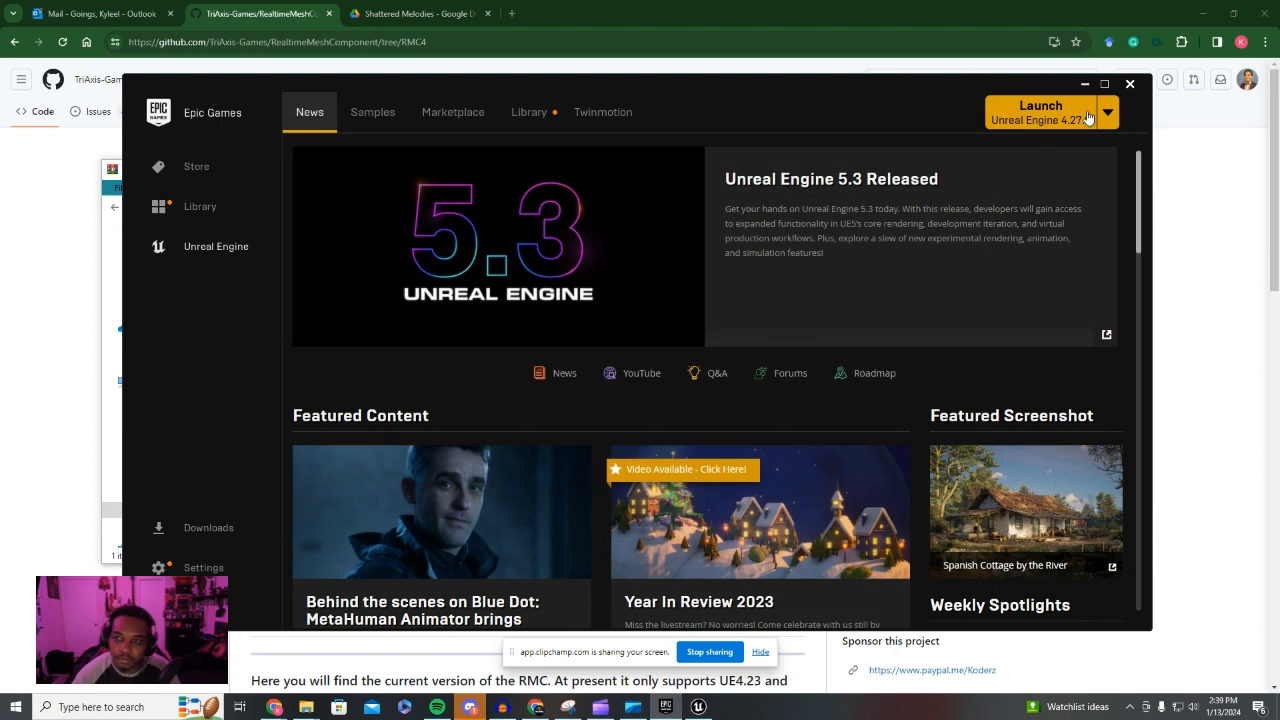
Show the existing 4.27 project from the launcher library in its folder and minimize the Epic Games Launcher
{"action": "left_click", "coordinate": [527, 123]}
{"action": "scroll", "coordinate": [760, 586], "scroll_direction": "down", "scroll_amount": 2}
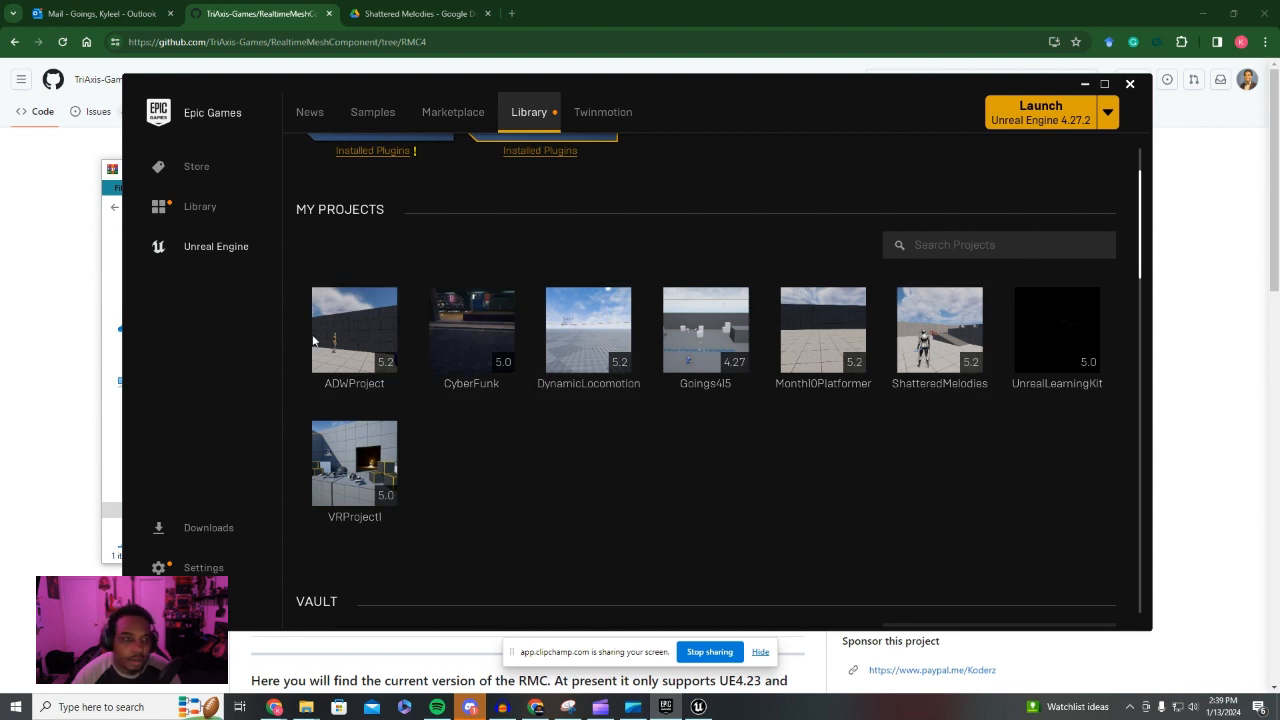
{"action": "left_click", "coordinate": [700, 357]}
{"action": "right_click", "coordinate": [700, 337]}
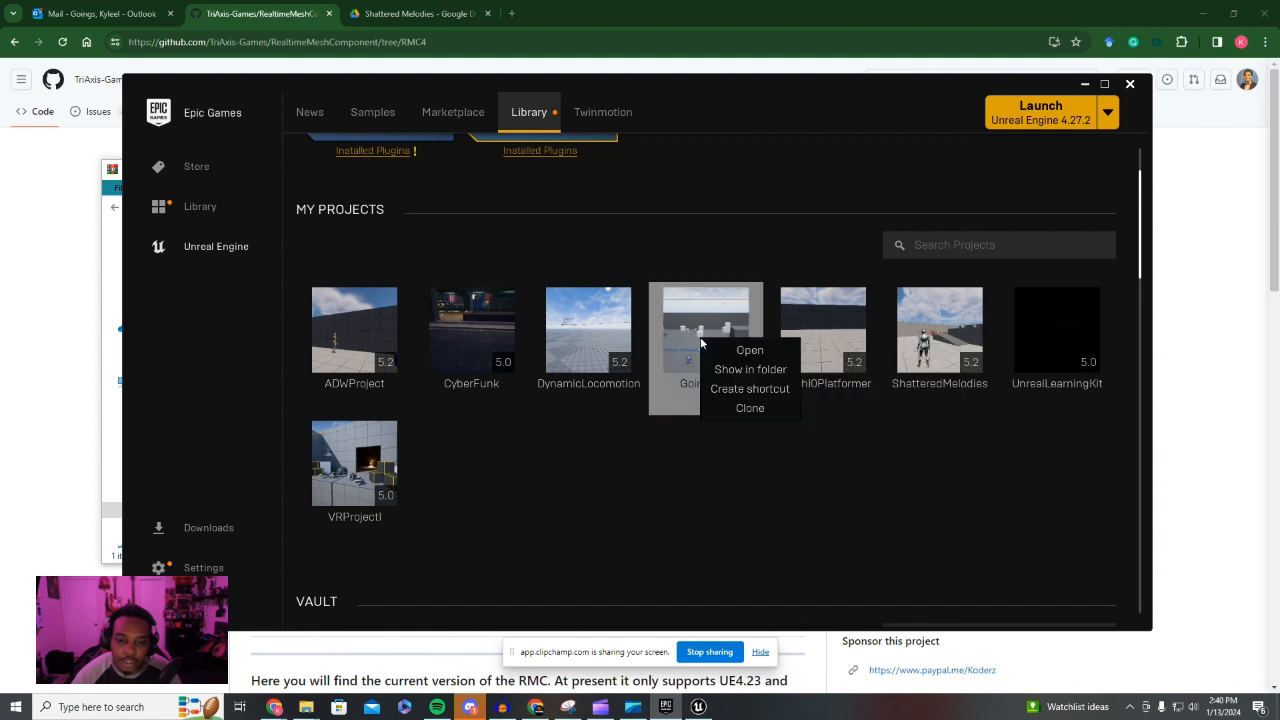
{"action": "left_click", "coordinate": [729, 367]}
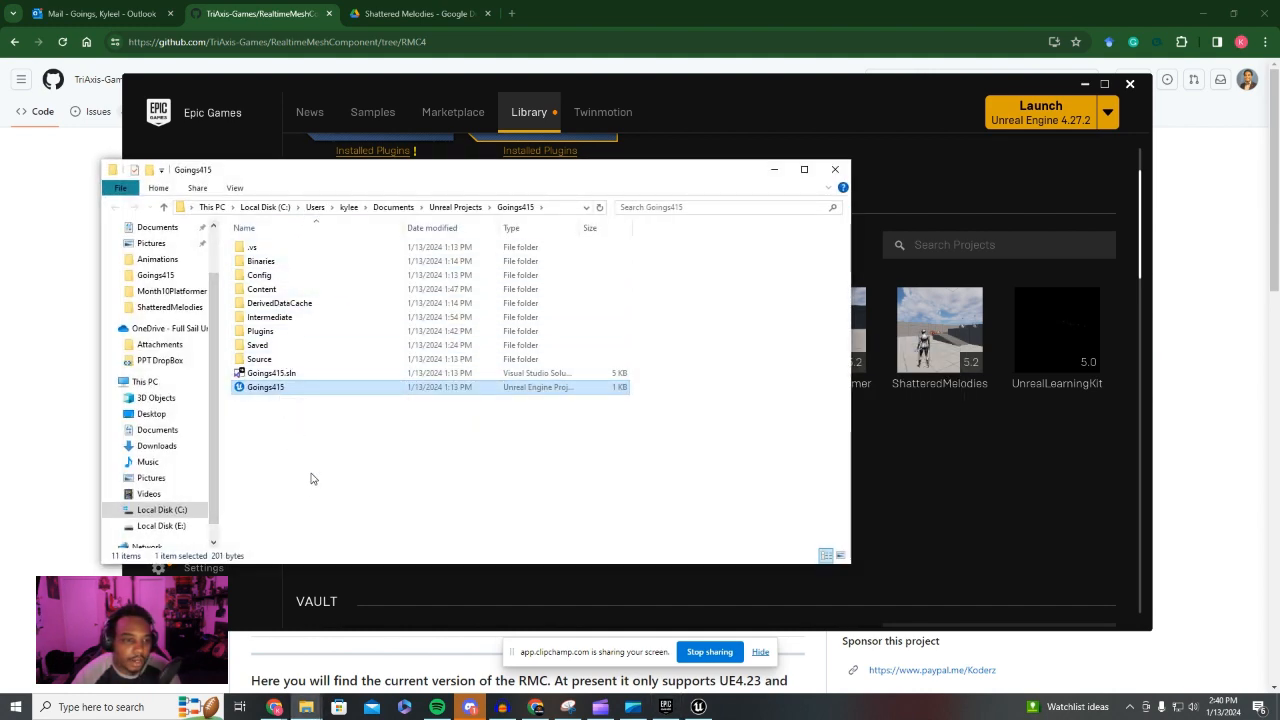
{"action": "left_click", "coordinate": [1084, 85]}
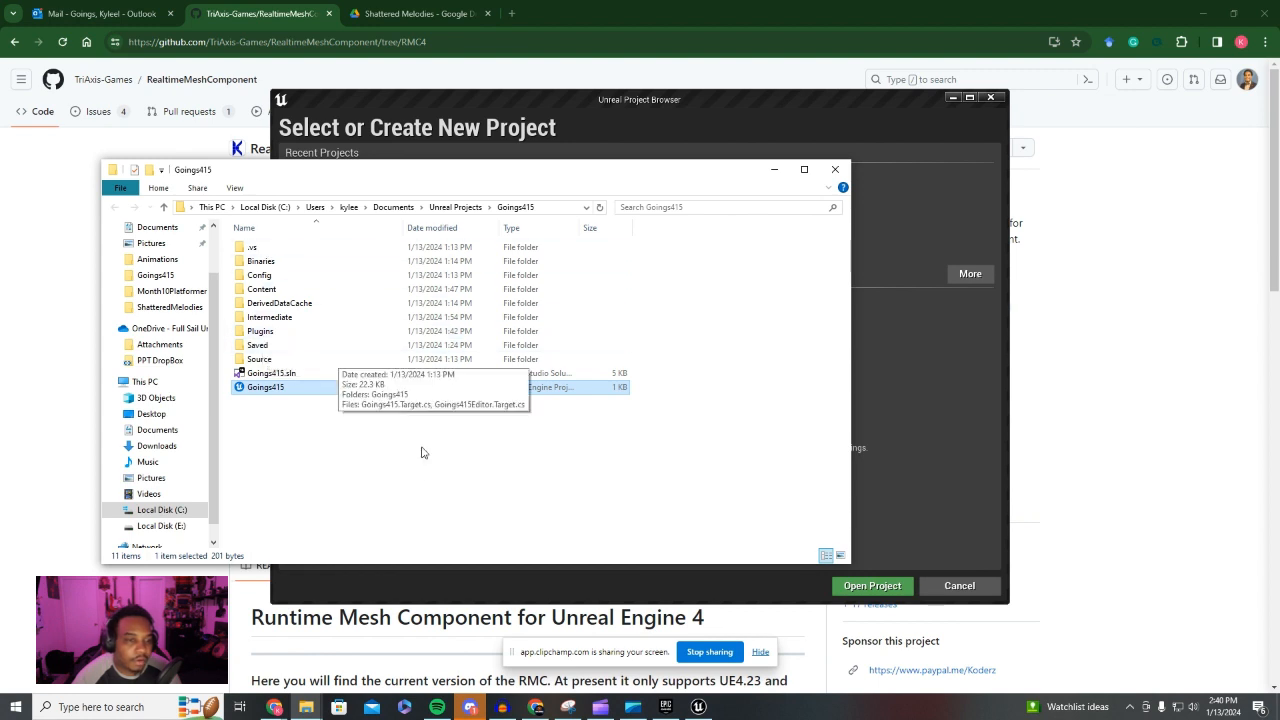
Try adding a new Plugins folder to the project folder, and delete the extra folder
{"action": "right_click", "coordinate": [316, 436]}
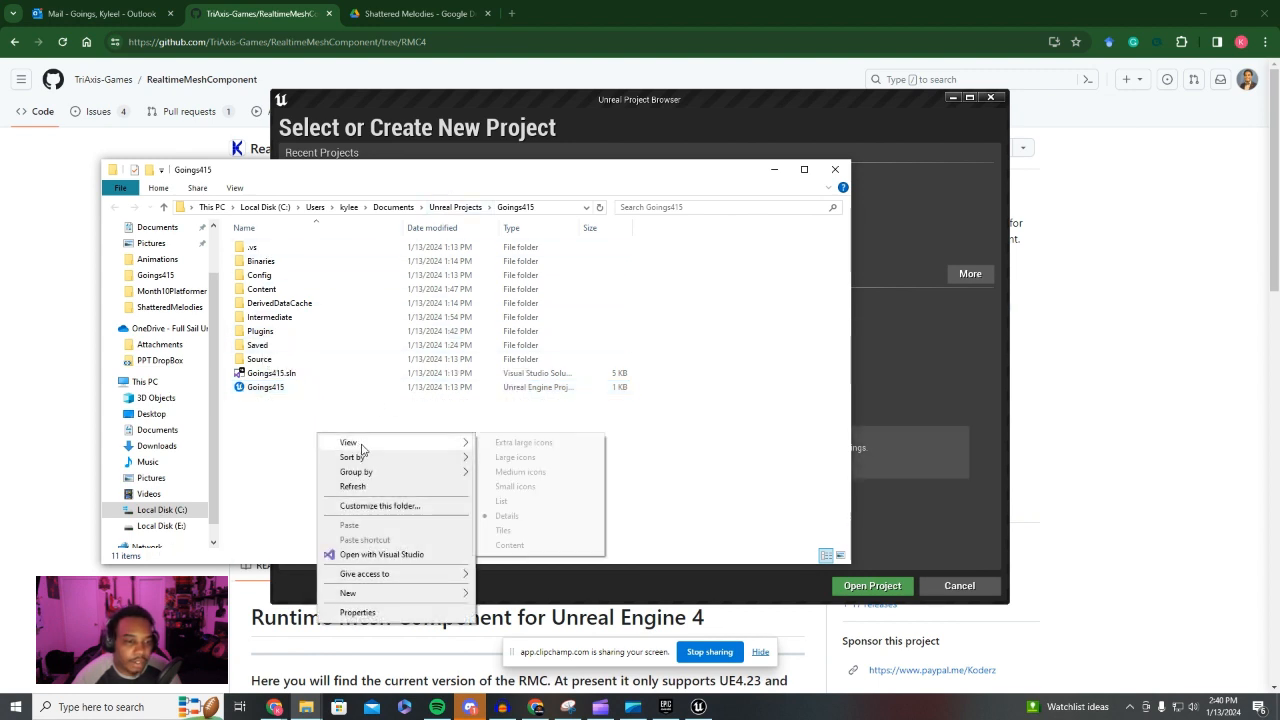
{"action": "mouse_move", "coordinate": [392, 602]}
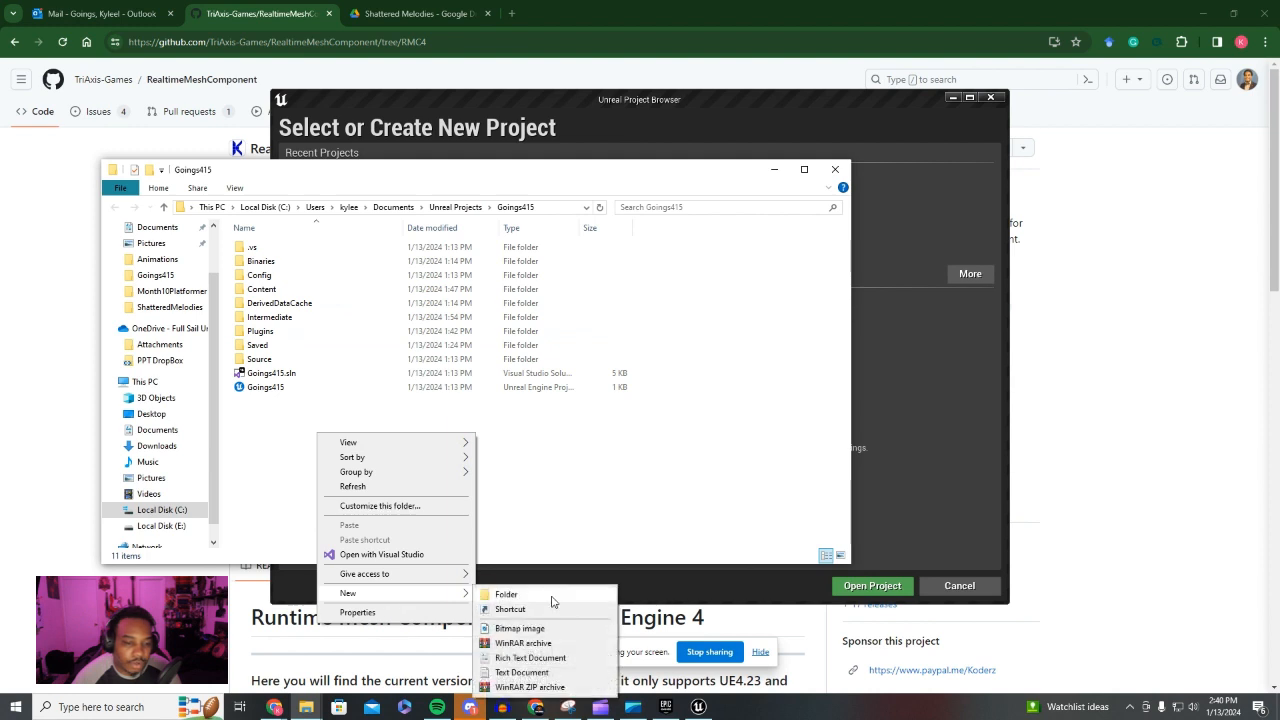
{"action": "left_click", "coordinate": [515, 593]}
{"action": "type", "text": "P"}
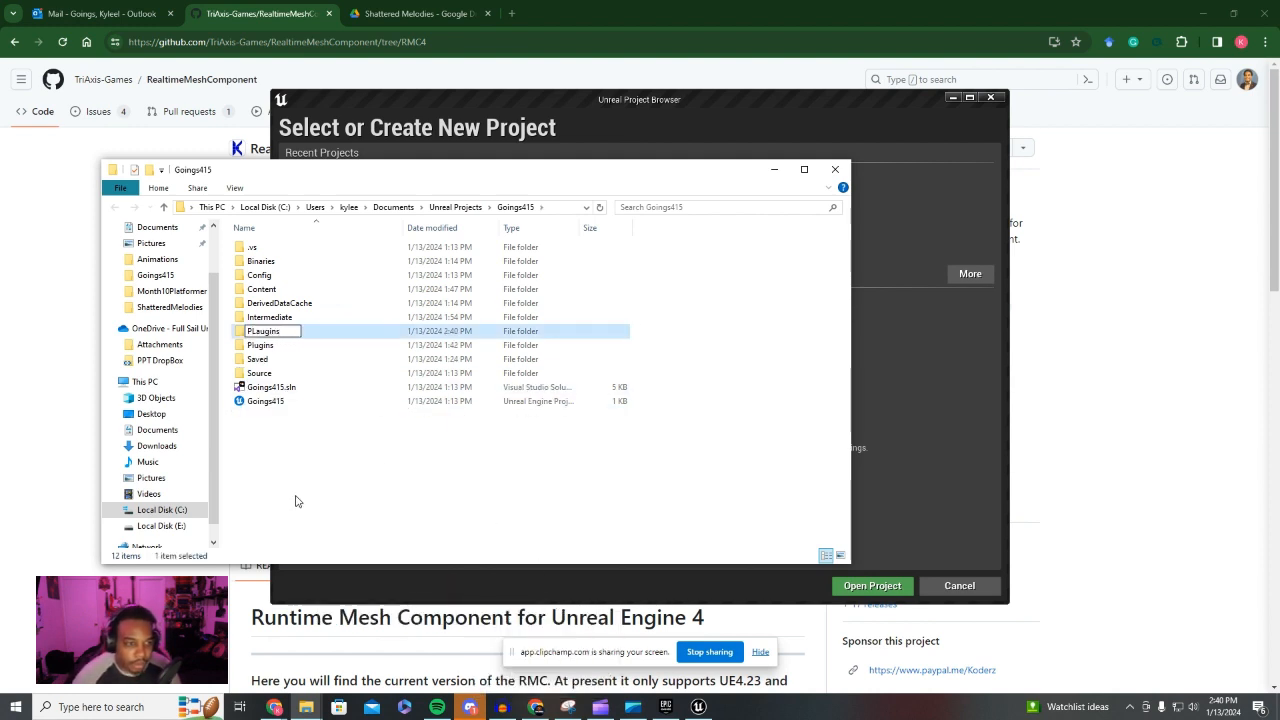
{"action": "type", "text": "Laugins"}
{"action": "key", "text": "BackSpace"}
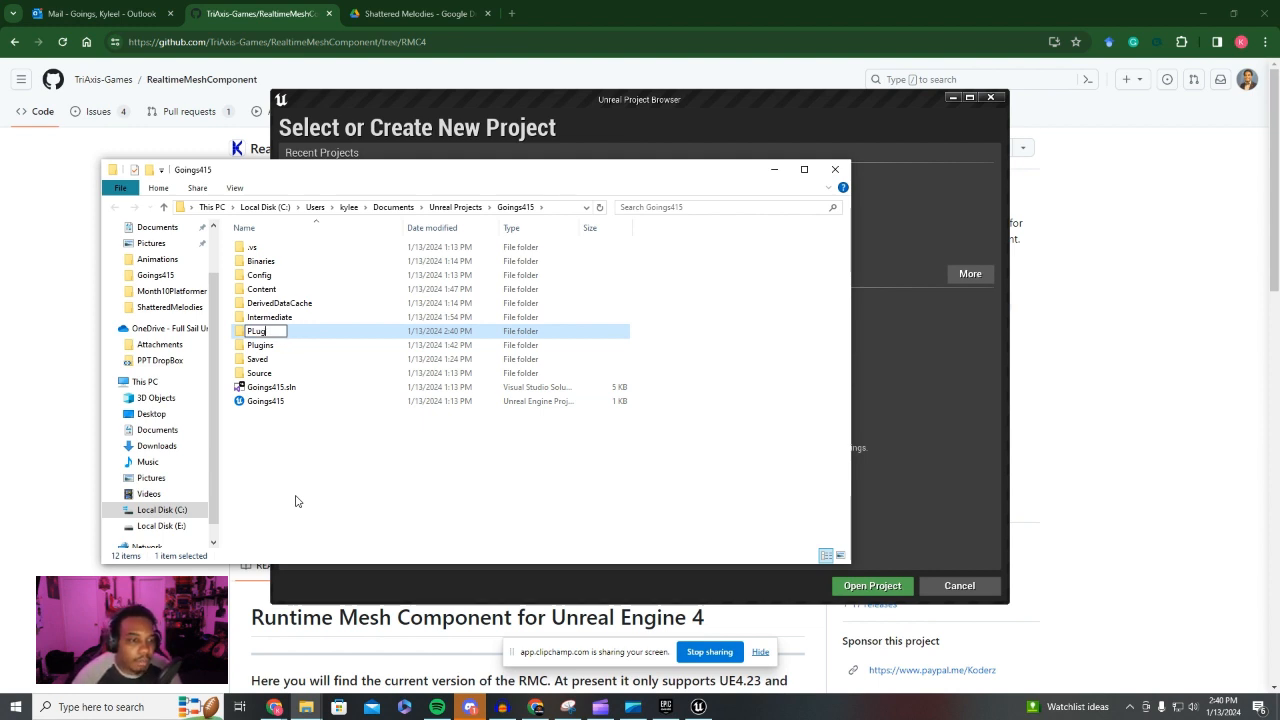
{"action": "key", "text": "Return"}
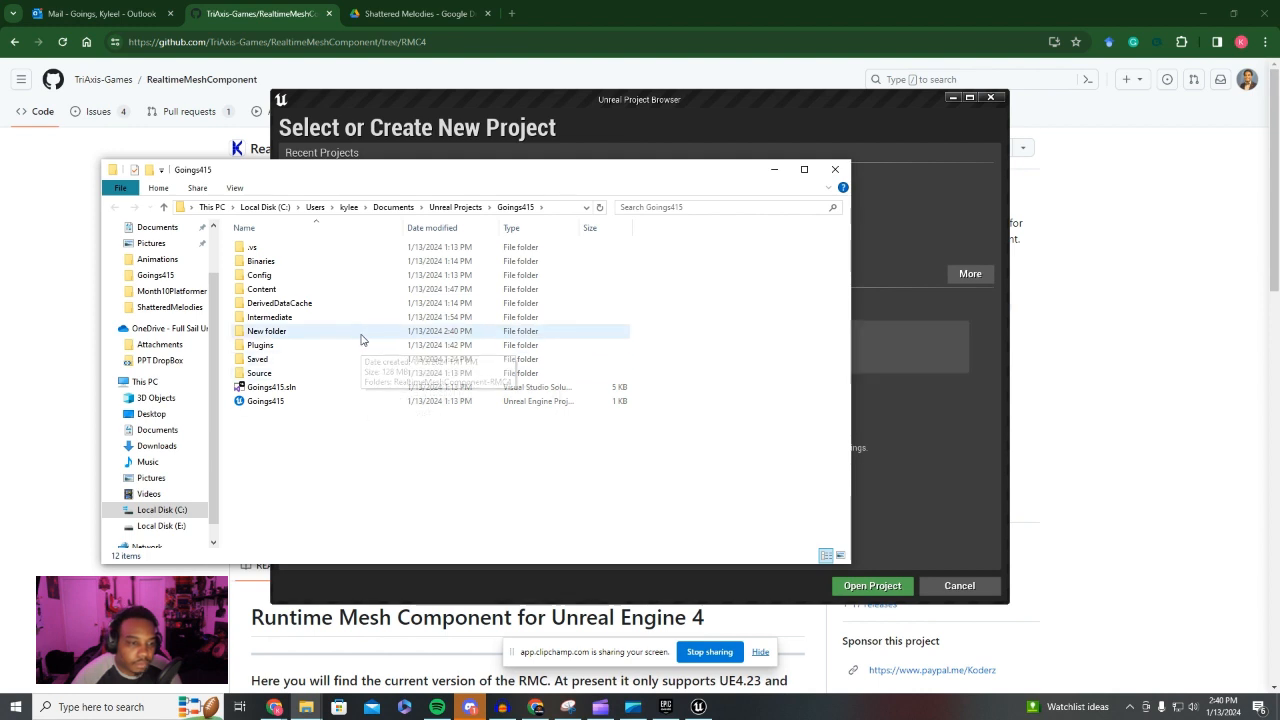
{"action": "key", "text": "Delete"}
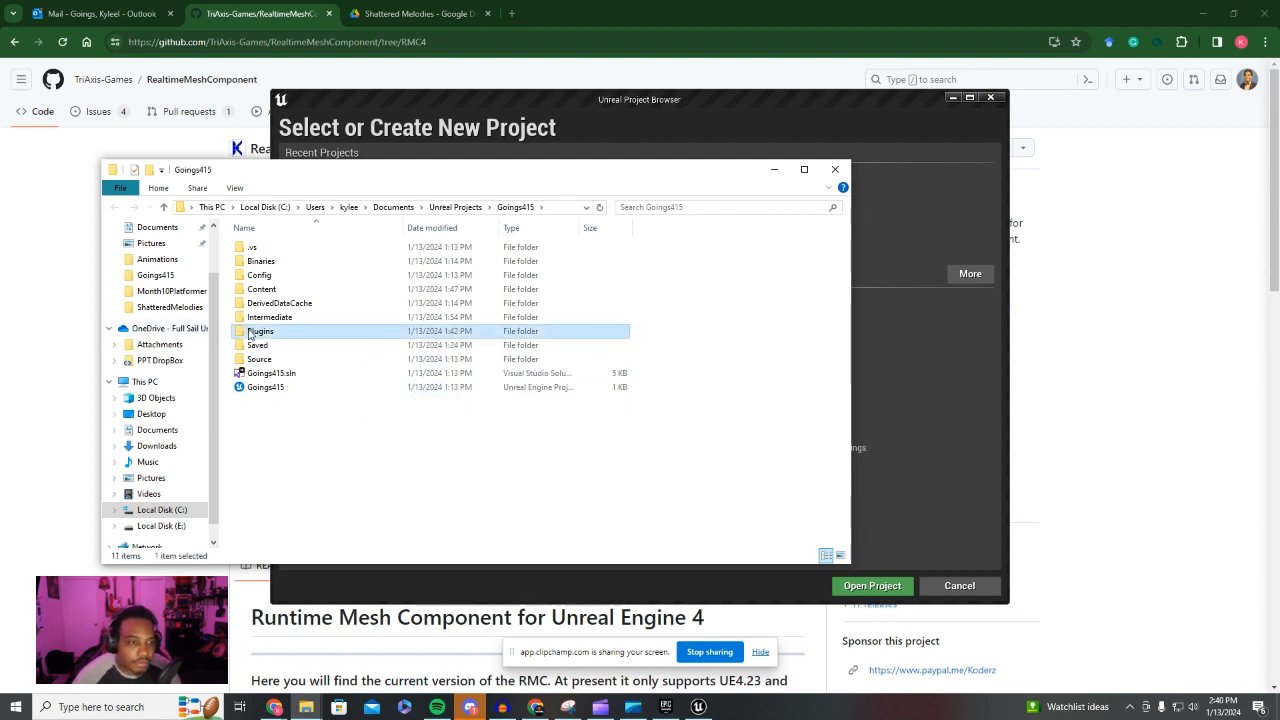
Open the project's existing Plugins folder and return to the RealtimeMeshComponent page in the browser
{"action": "double_click", "coordinate": [270, 331]}
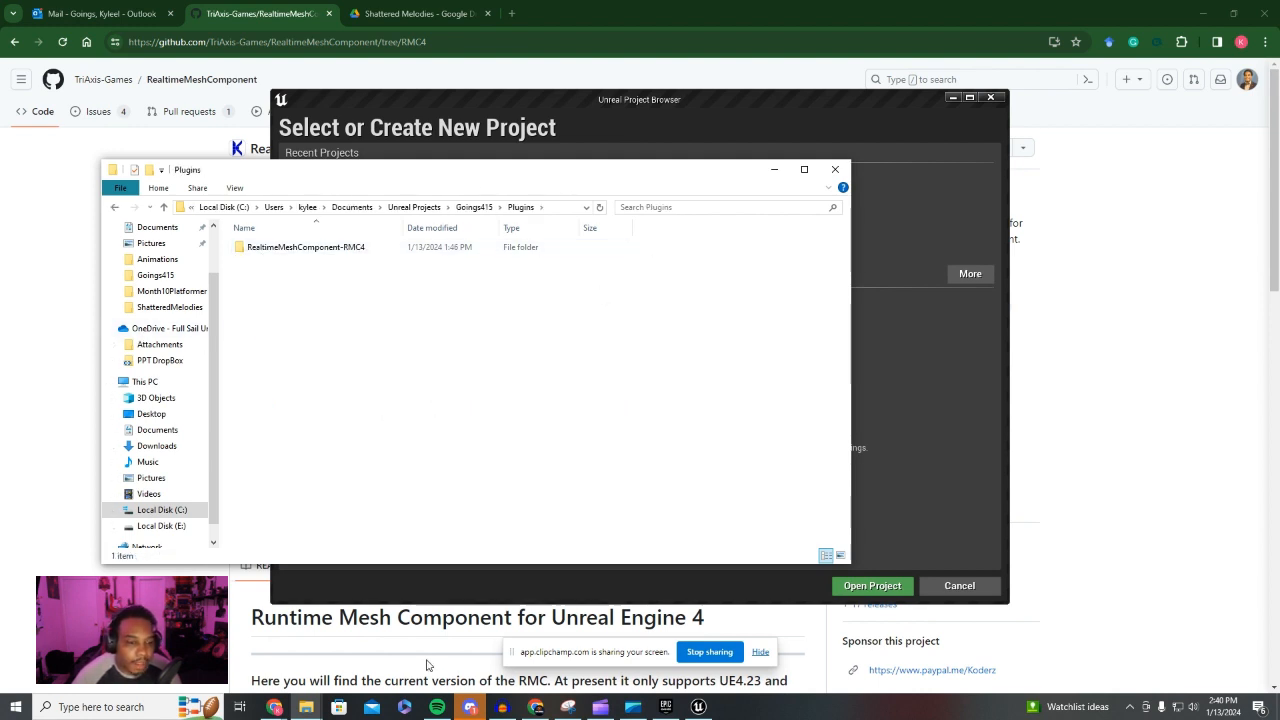
{"action": "left_click", "coordinate": [52, 257]}
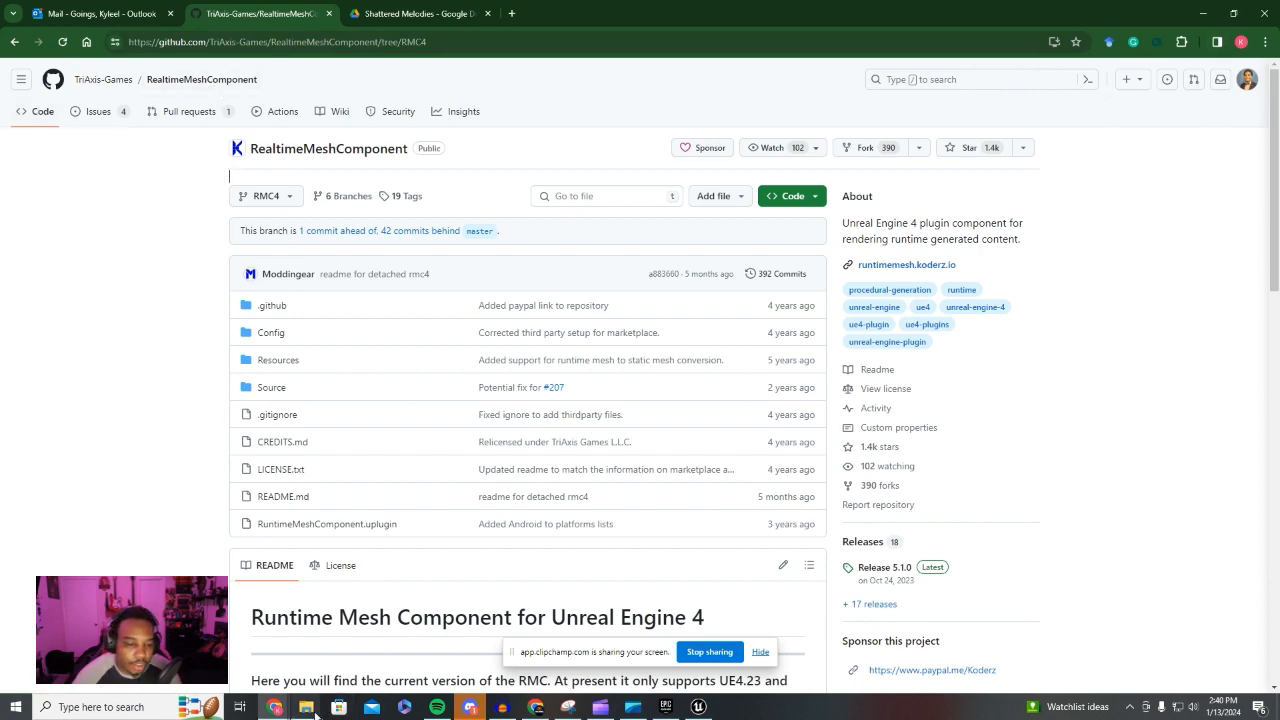
Switch to the File Explorer window showing the Plugins folder and go up to the project's root folder
{"action": "mouse_move", "coordinate": [306, 707]}
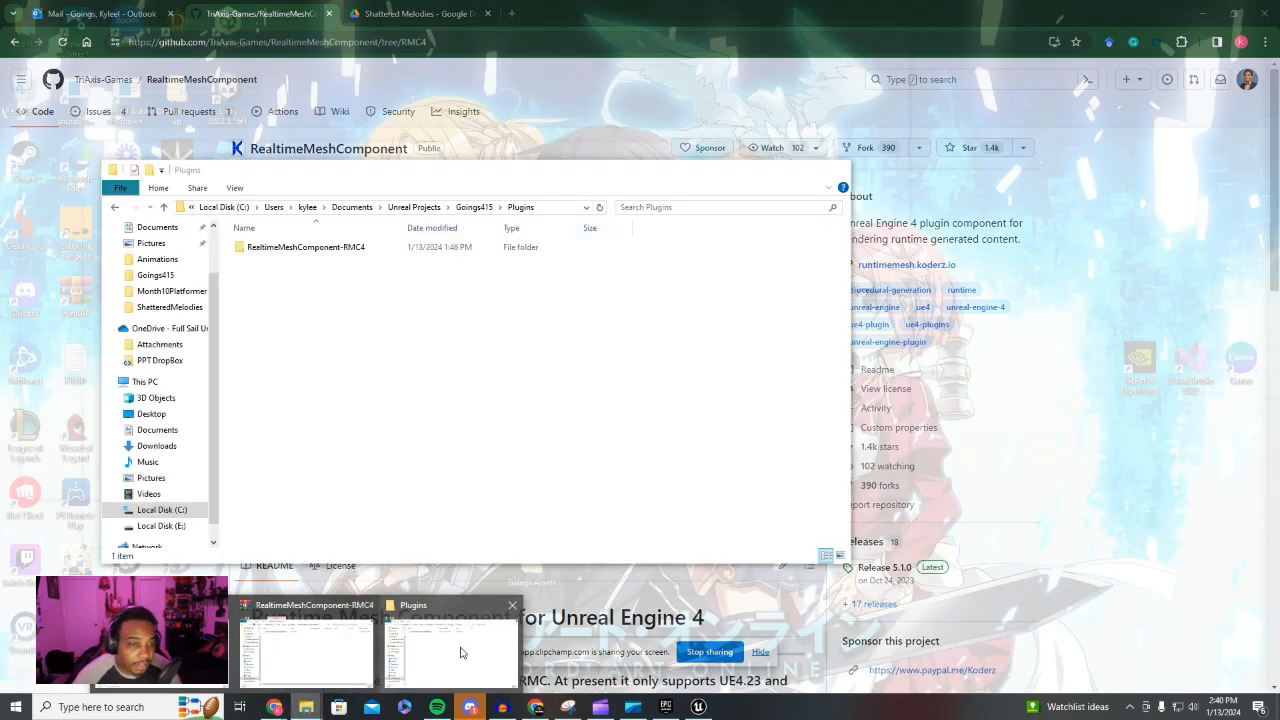
{"action": "left_click", "coordinate": [394, 657]}
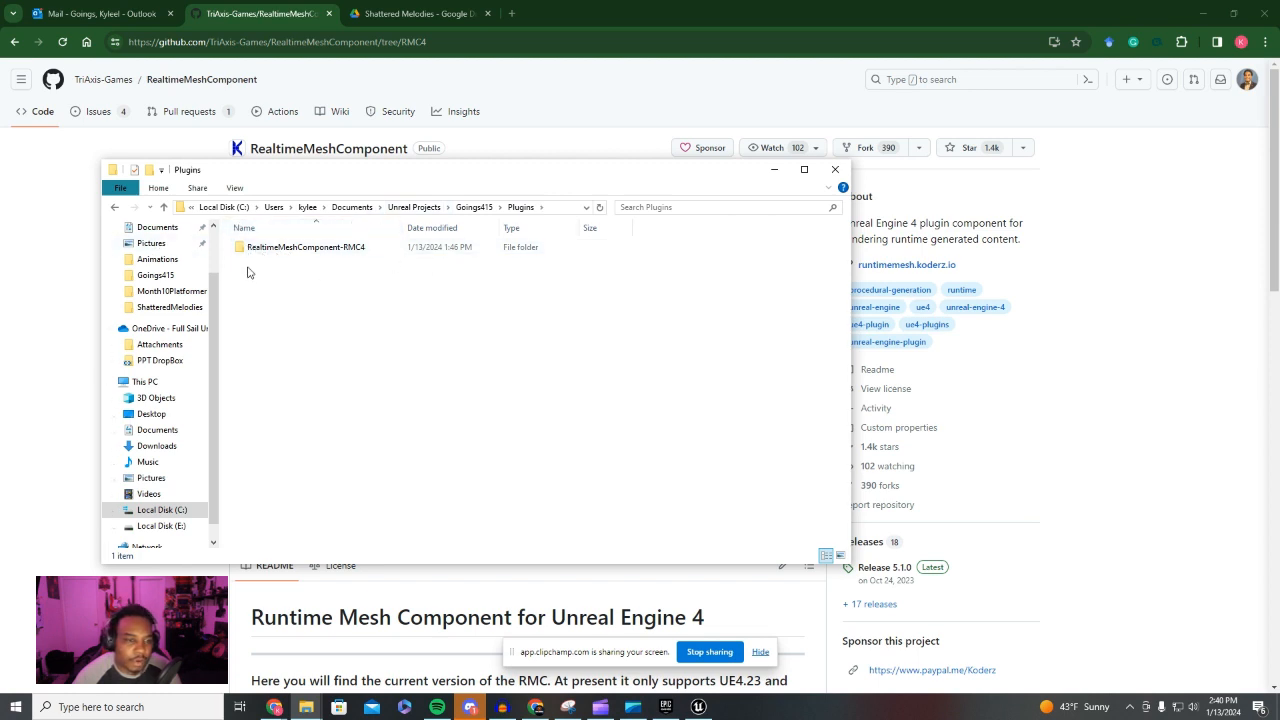
{"action": "left_click", "coordinate": [472, 207]}
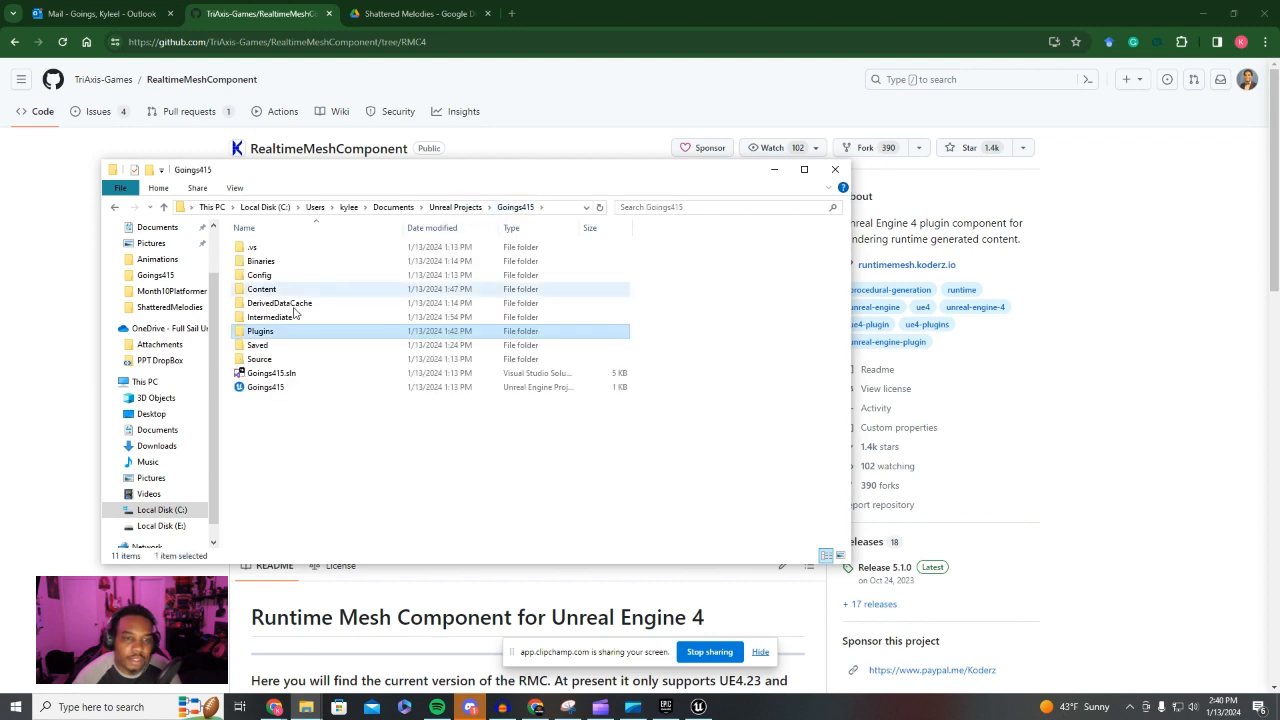
Display the available file actions for the Unreal project file and dismiss them without choosing any
{"action": "right_click", "coordinate": [287, 396]}
{"action": "left_click", "coordinate": [271, 406]}
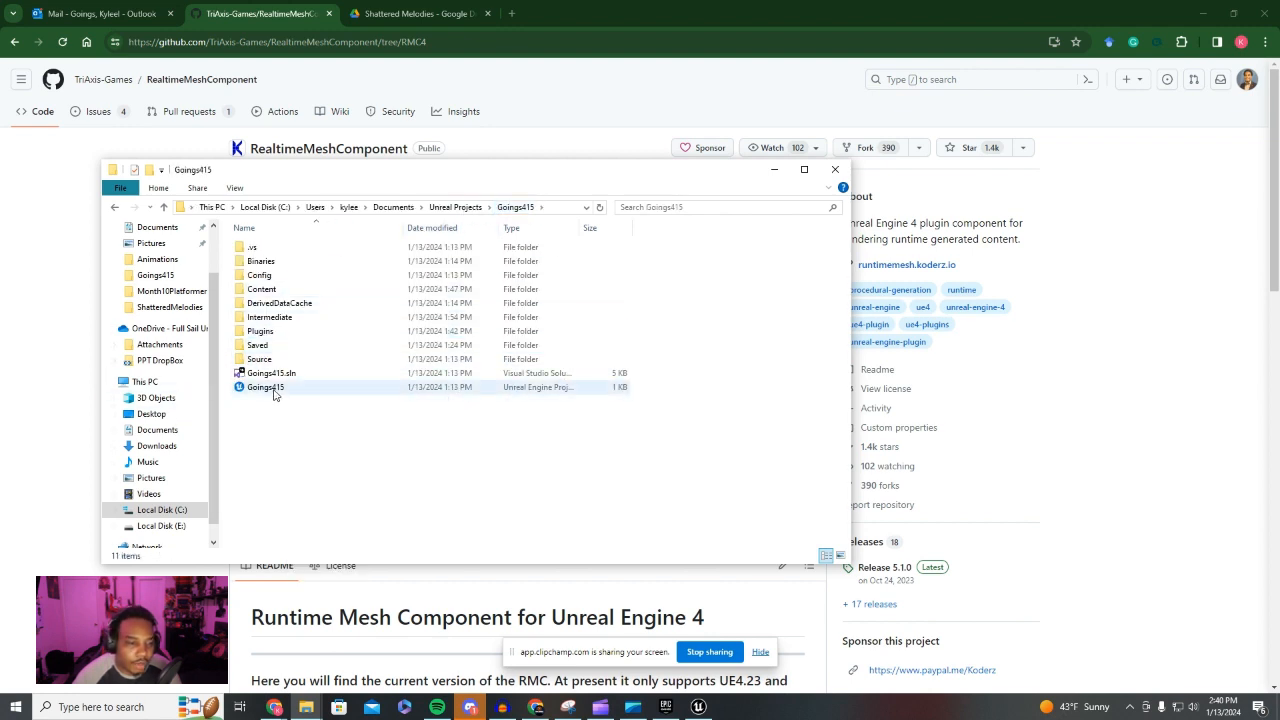
{"action": "right_click", "coordinate": [276, 390]}
{"action": "left_click", "coordinate": [262, 402]}
{"action": "left_click", "coordinate": [271, 388]}
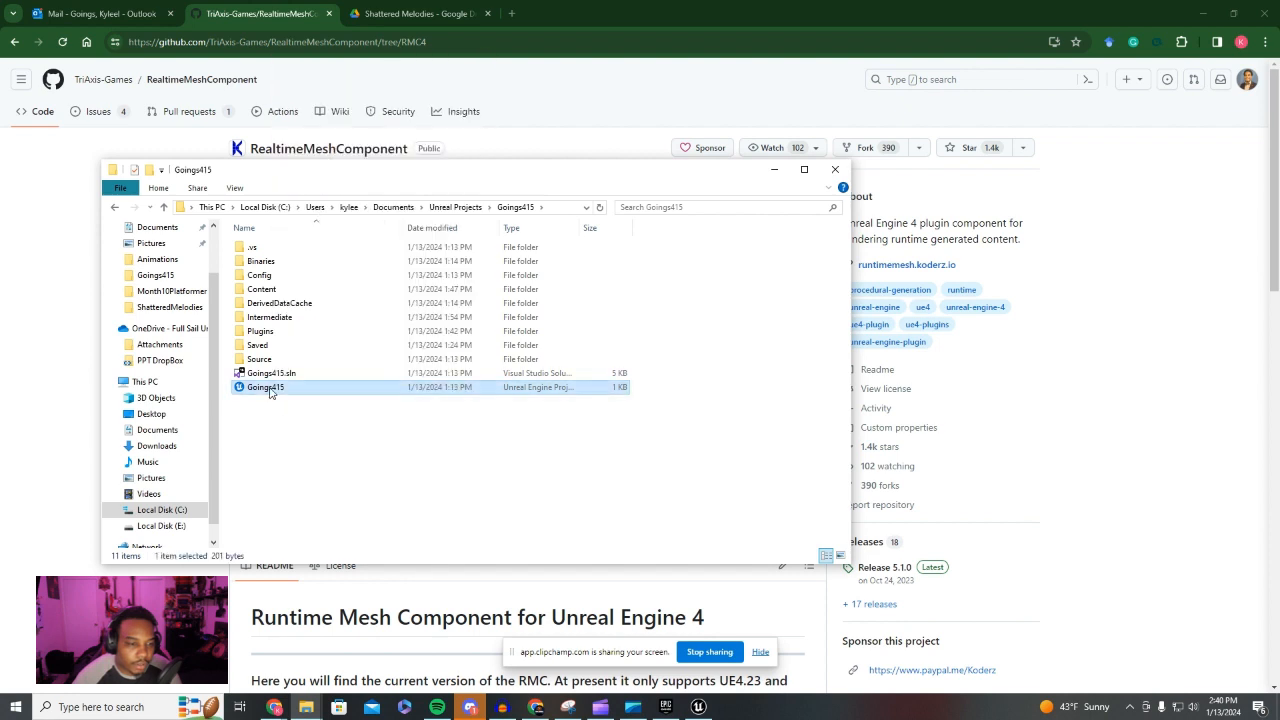
{"action": "right_click", "coordinate": [271, 388]}
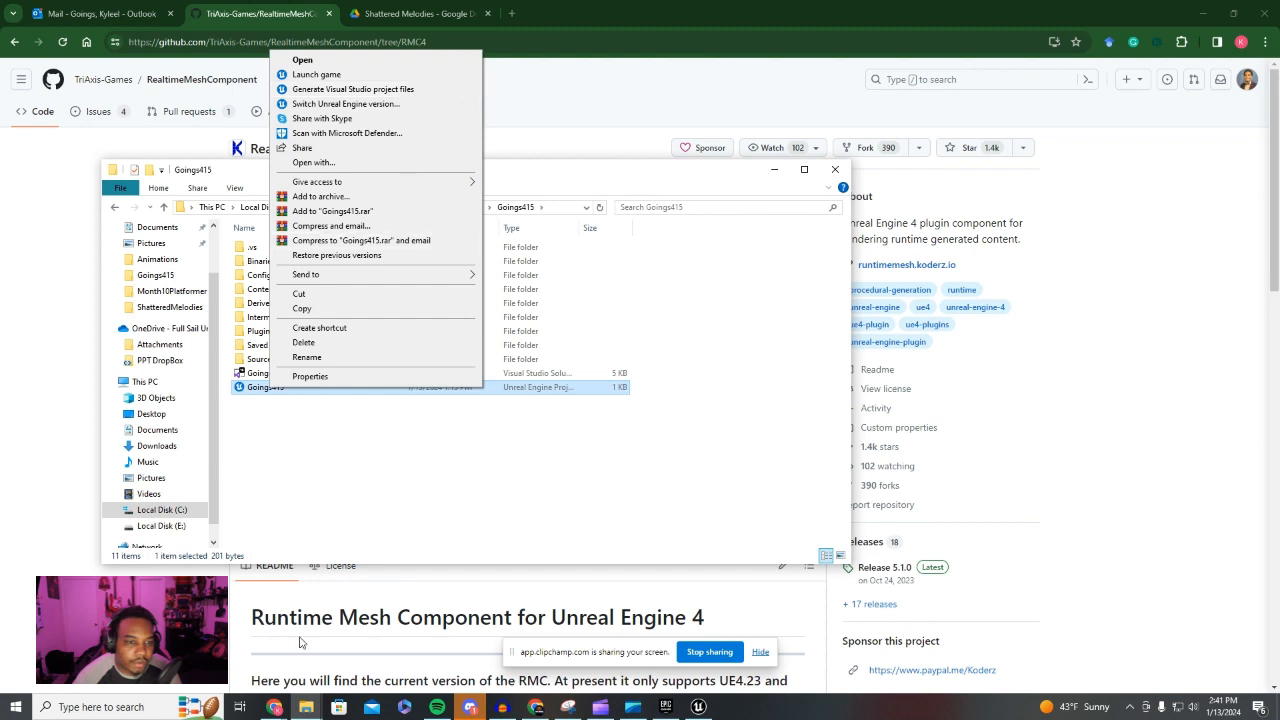
{"action": "left_click", "coordinate": [329, 490]}
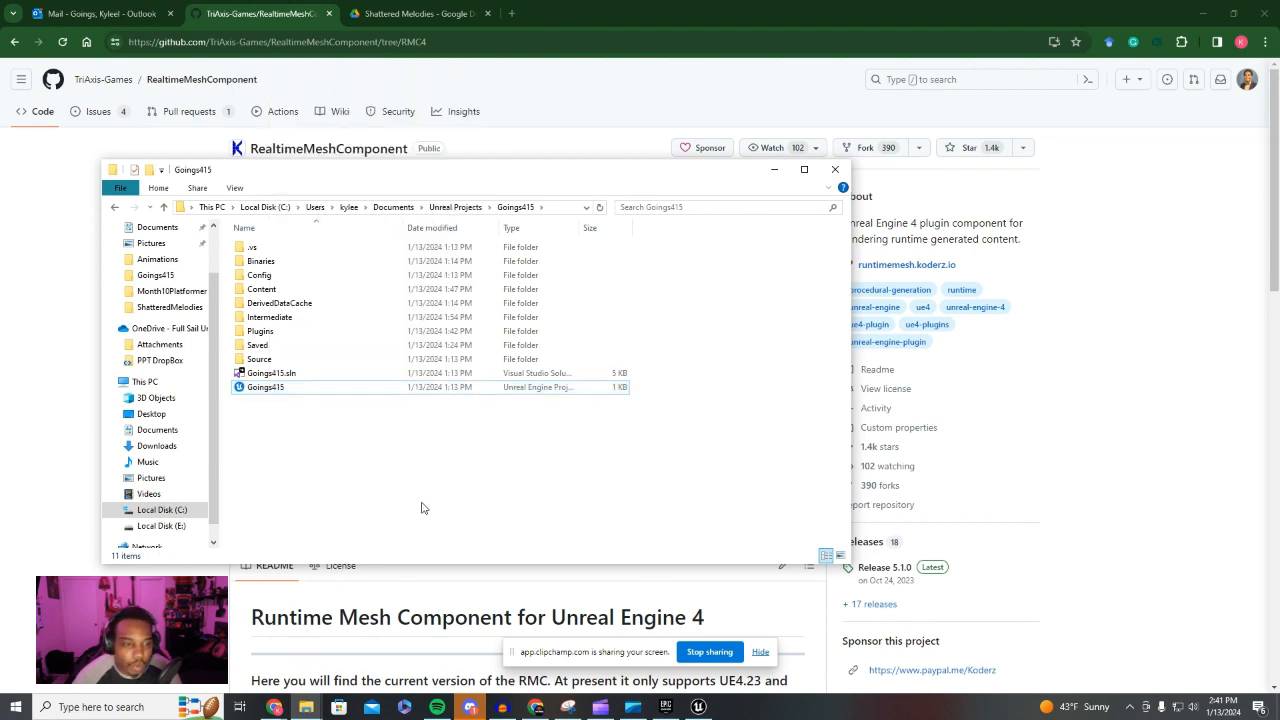
{"action": "left_click", "coordinate": [621, 708]}
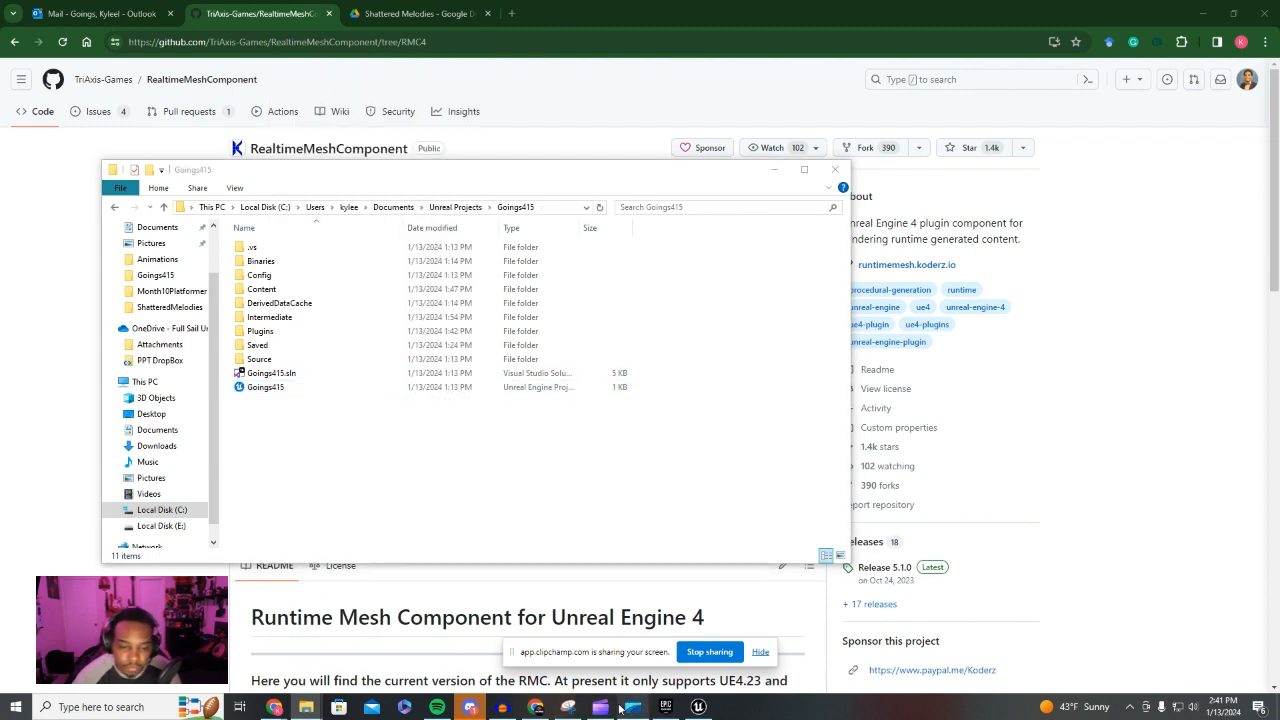
{"action": "left_click", "coordinate": [488, 419]}
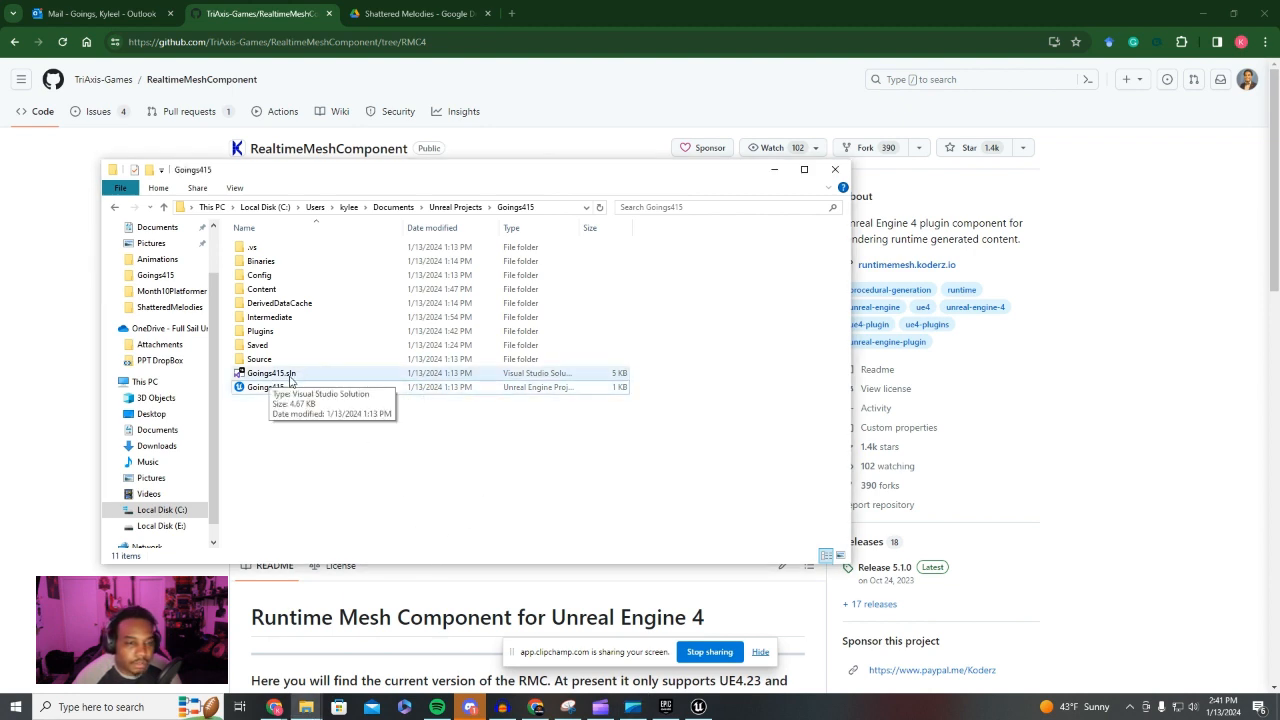
Open the project's .sln solution in Visual Studio, and open the project's Build.cs file from its Source folder
{"action": "double_click", "coordinate": [290, 376]}
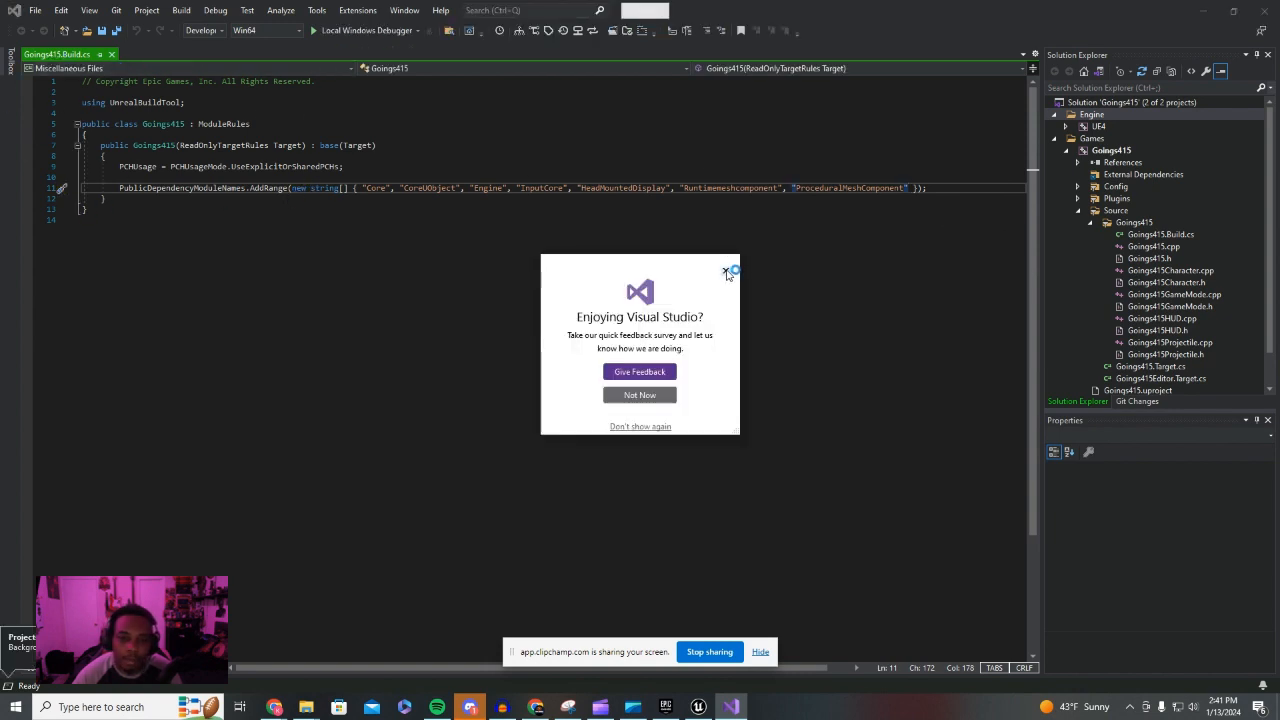
{"action": "left_click", "coordinate": [726, 270]}
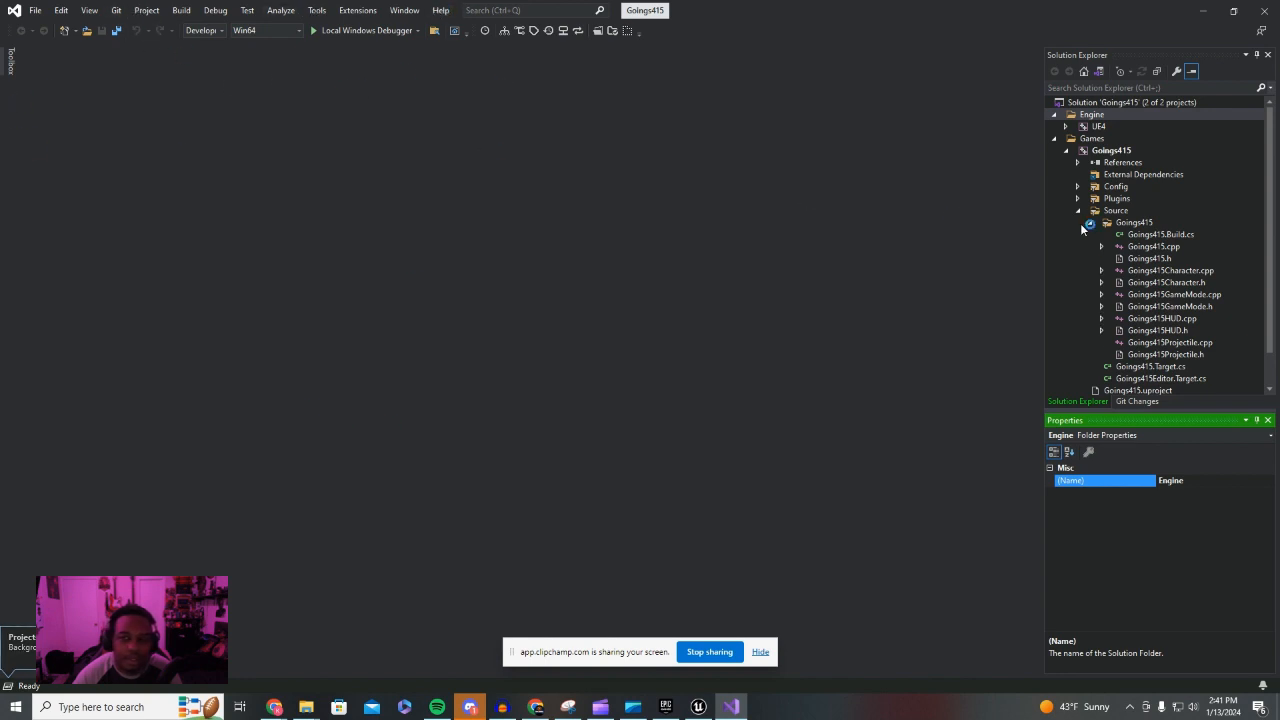
{"action": "left_click", "coordinate": [1117, 211]}
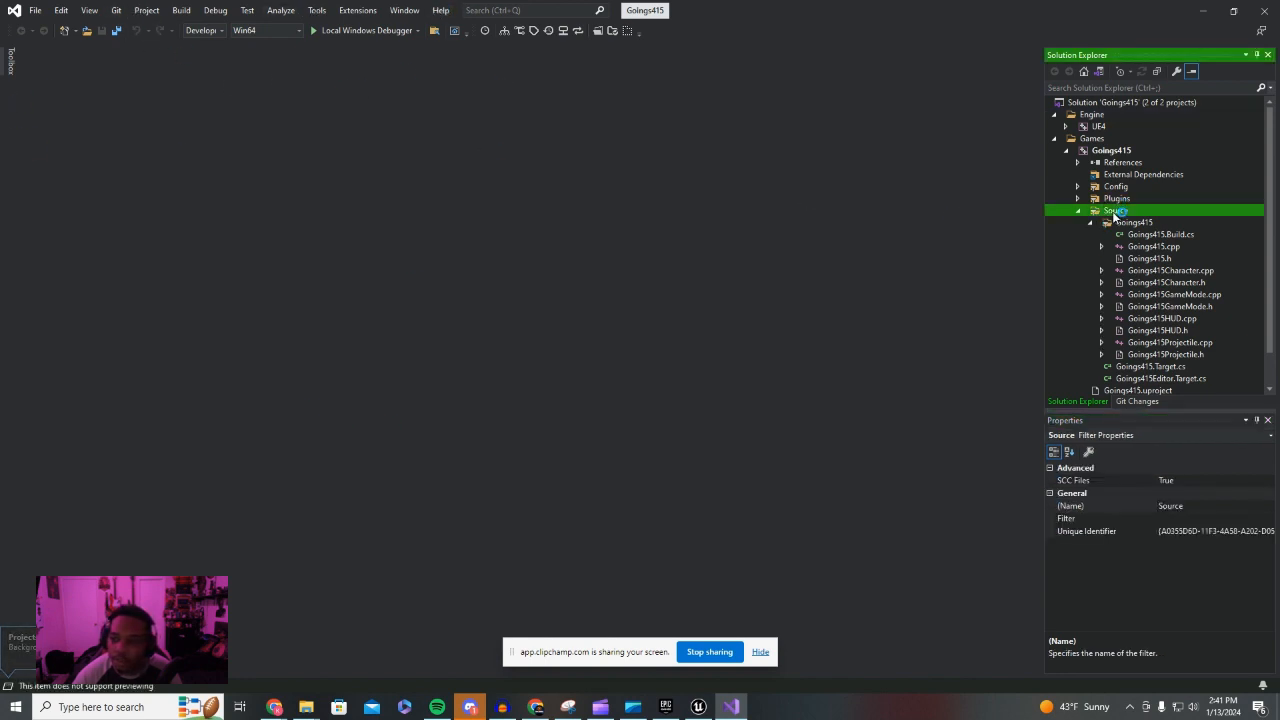
{"action": "left_click", "coordinate": [1120, 223]}
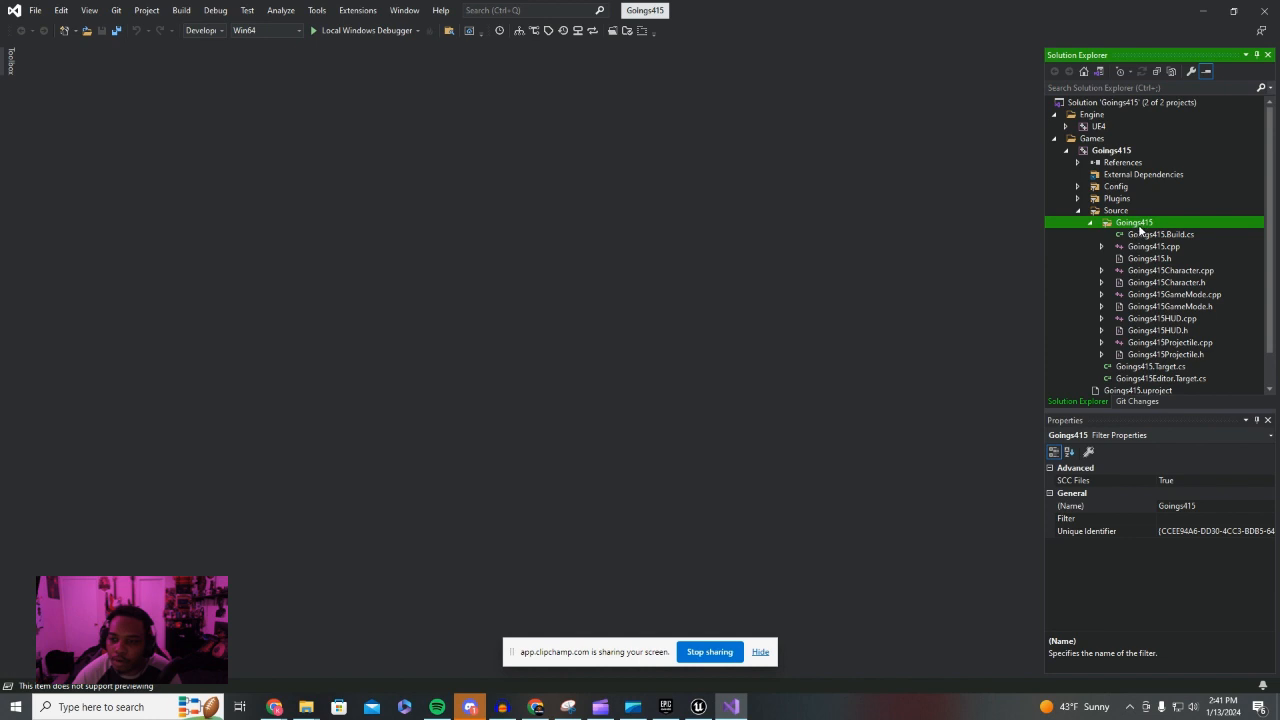
{"action": "double_click", "coordinate": [1130, 235]}
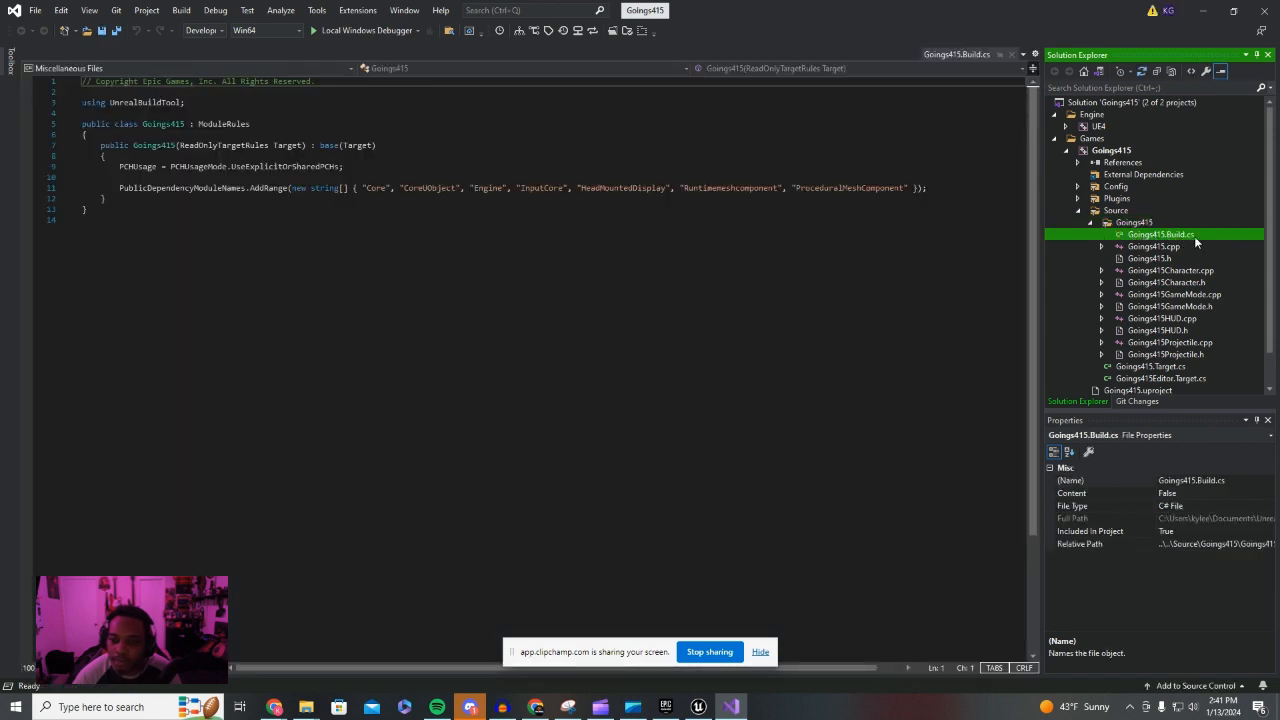
{"action": "double_click", "coordinate": [1194, 235]}
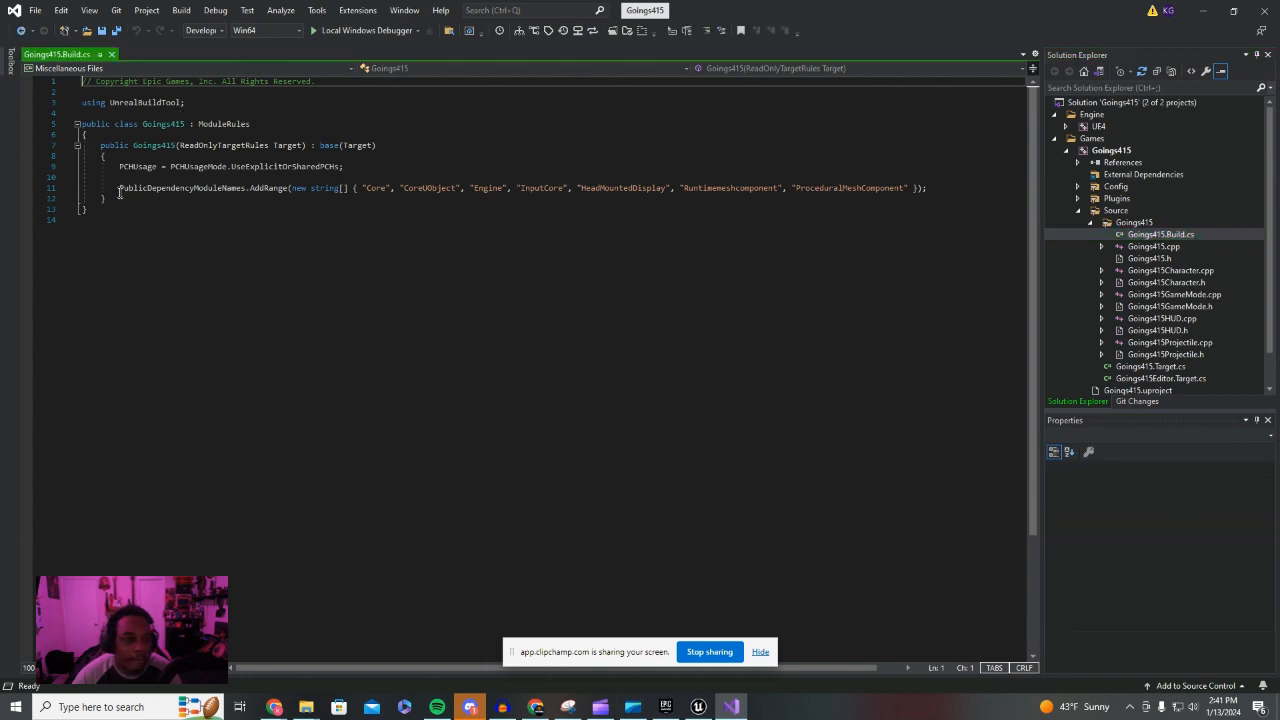
Examine the PublicDependencyModuleNames line in Build.cs, highlighting the "Runtimemeshcomponent" and "ProceduralMeshComponent" entries
{"action": "left_click_drag", "start_coordinate": [118, 190], "coordinate": [673, 190]}
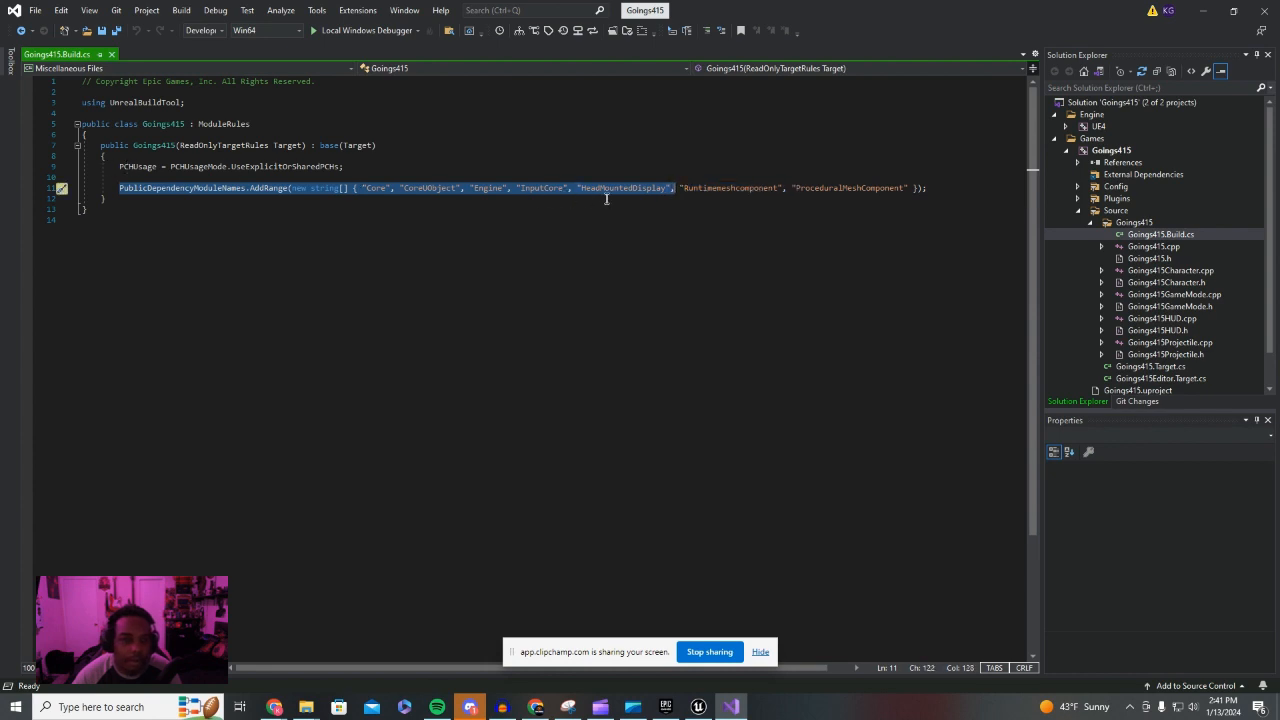
{"action": "left_click", "coordinate": [673, 291]}
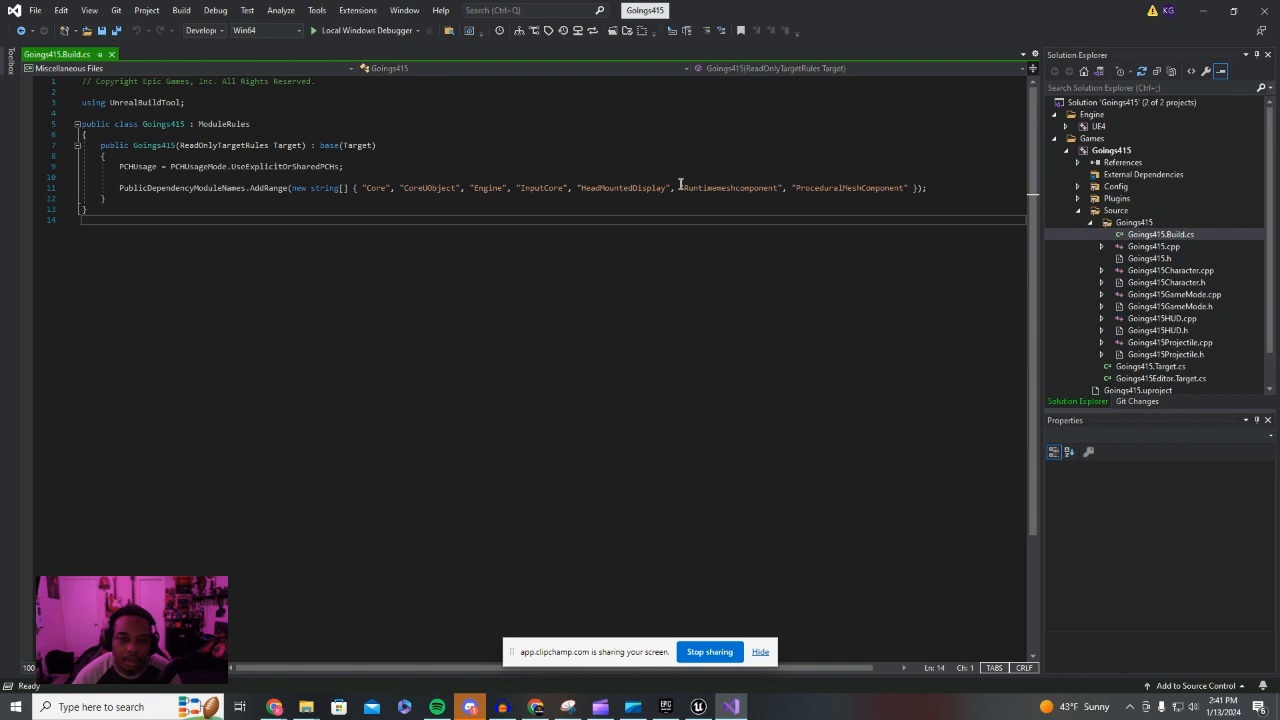
{"action": "left_click_drag", "start_coordinate": [683, 186], "coordinate": [911, 186]}
{"action": "left_click", "coordinate": [782, 245]}
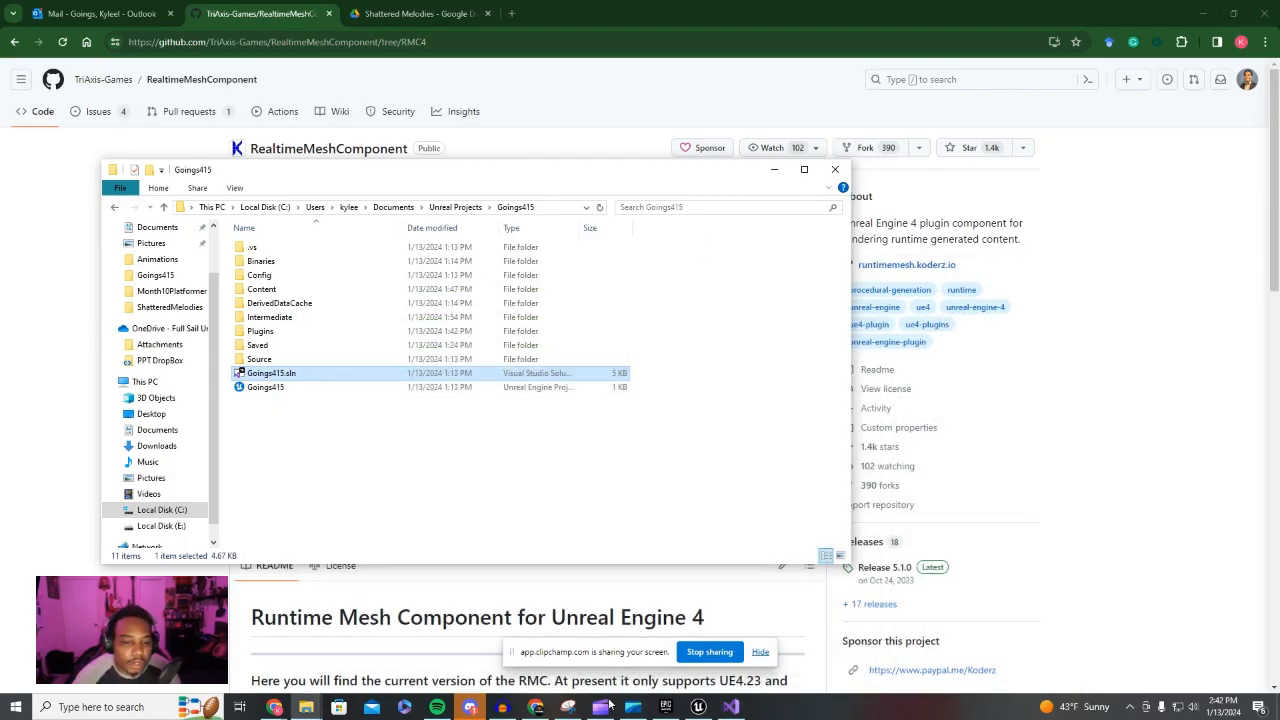
Return to the project folder and show the project file's option to generate Visual Studio project files, without running it
{"action": "left_click", "coordinate": [295, 388]}
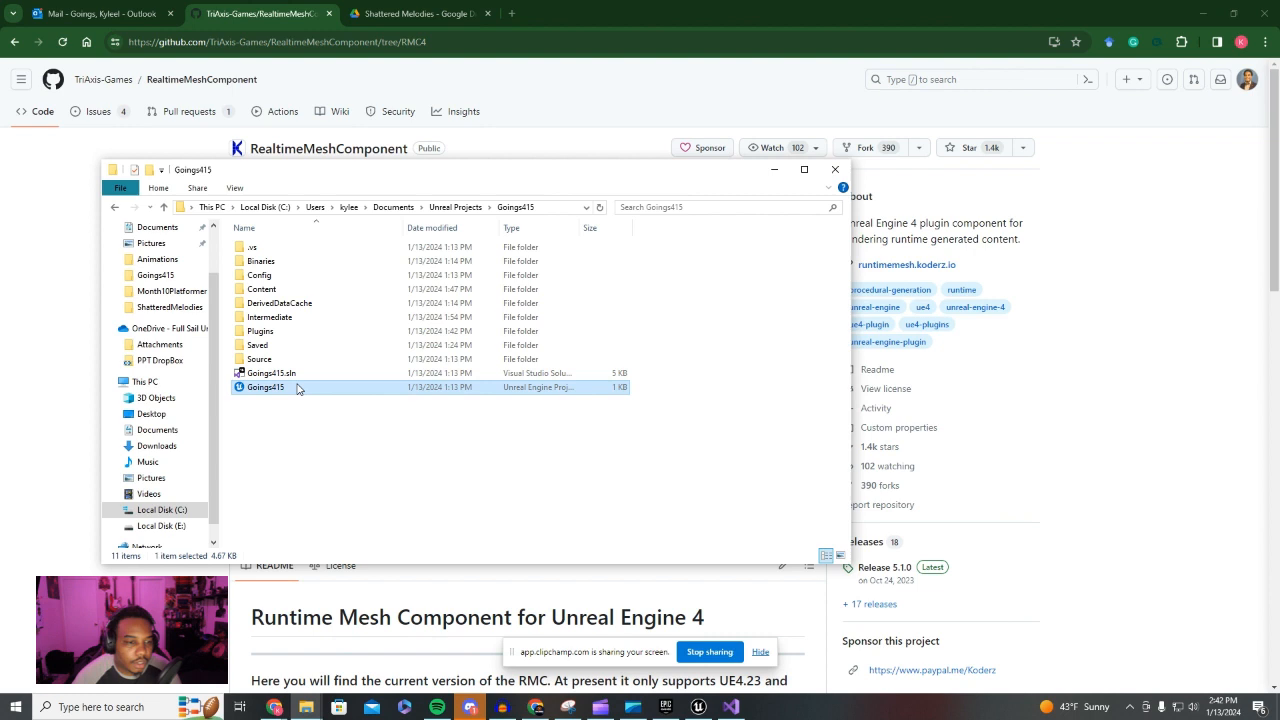
{"action": "right_click", "coordinate": [296, 389]}
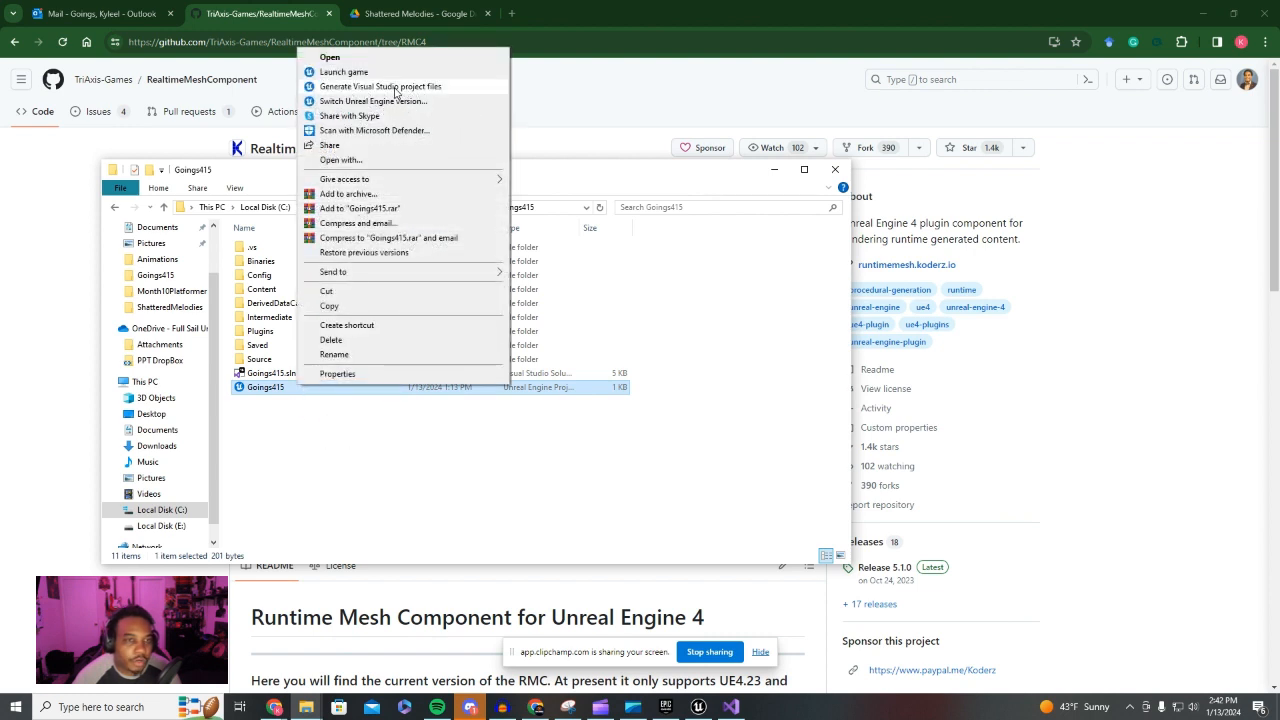
{"action": "left_click", "coordinate": [360, 415]}
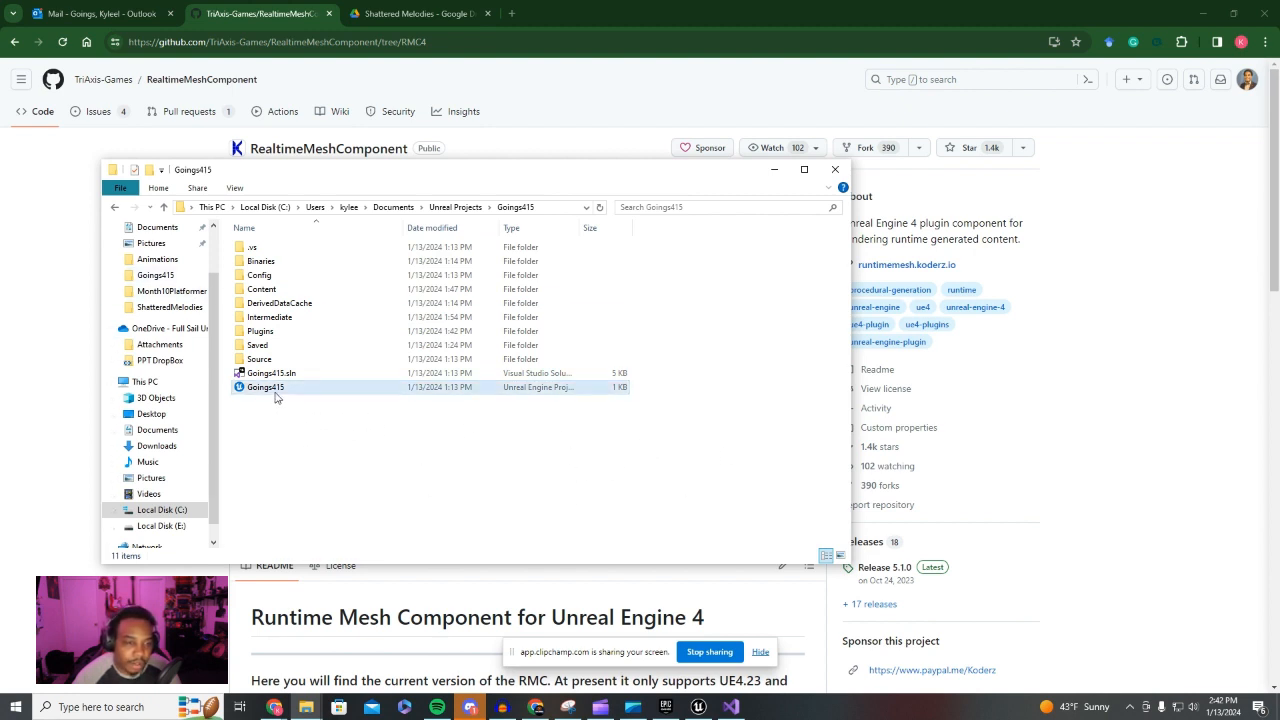
Close the leftover Unreal Project Browser and open the Unreal project file in Unreal Editor 4.27.2
{"action": "double_click", "coordinate": [305, 394]}
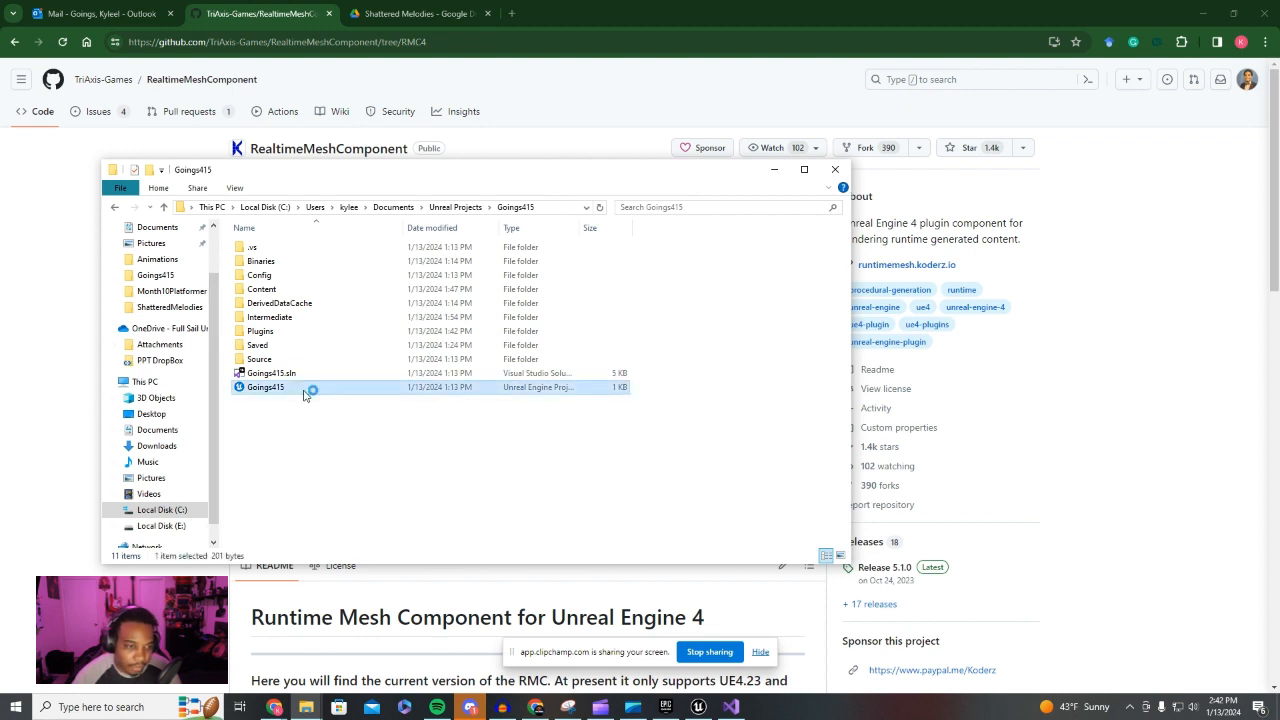
{"action": "mouse_move", "coordinate": [698, 707]}
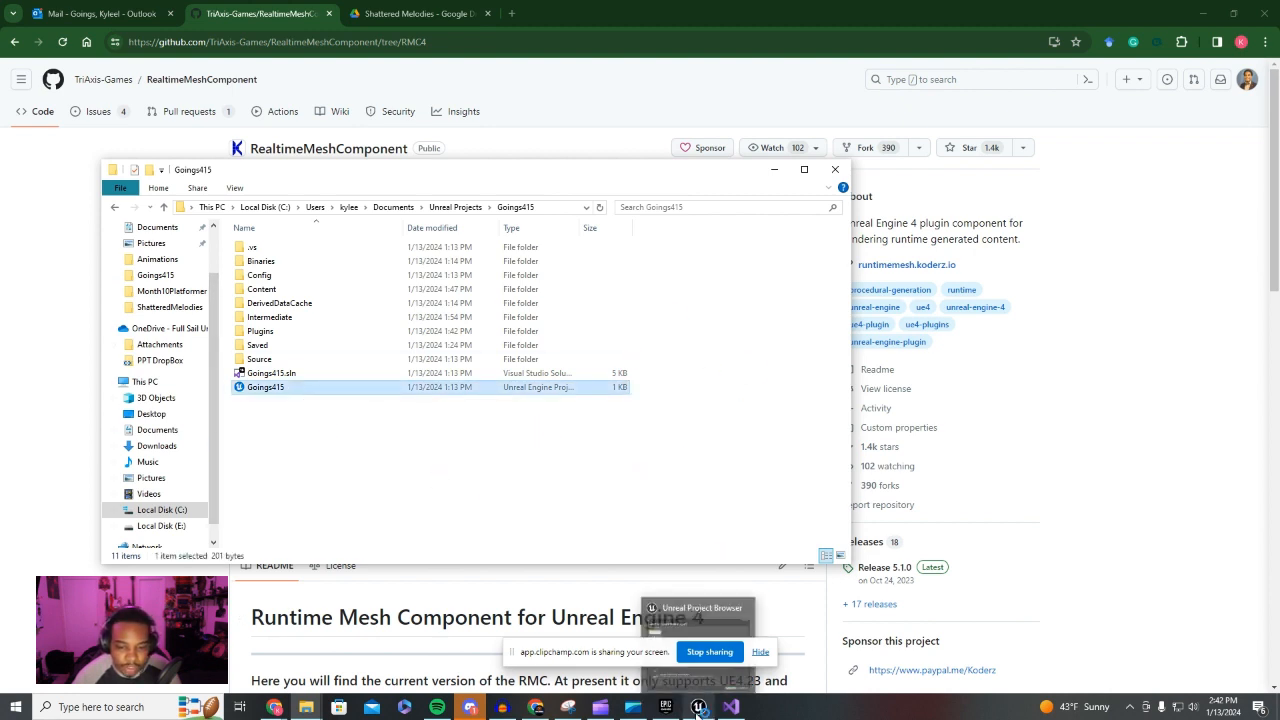
{"action": "left_click", "coordinate": [764, 605]}
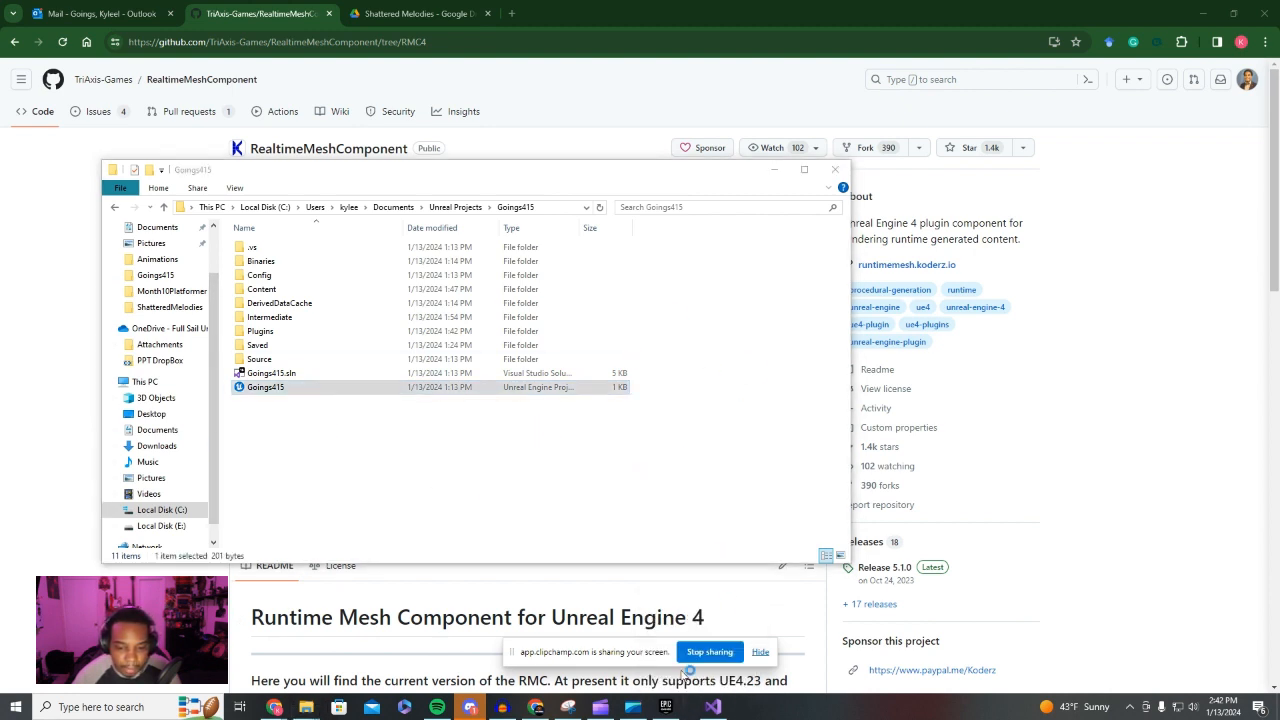
{"action": "left_click", "coordinate": [285, 388]}
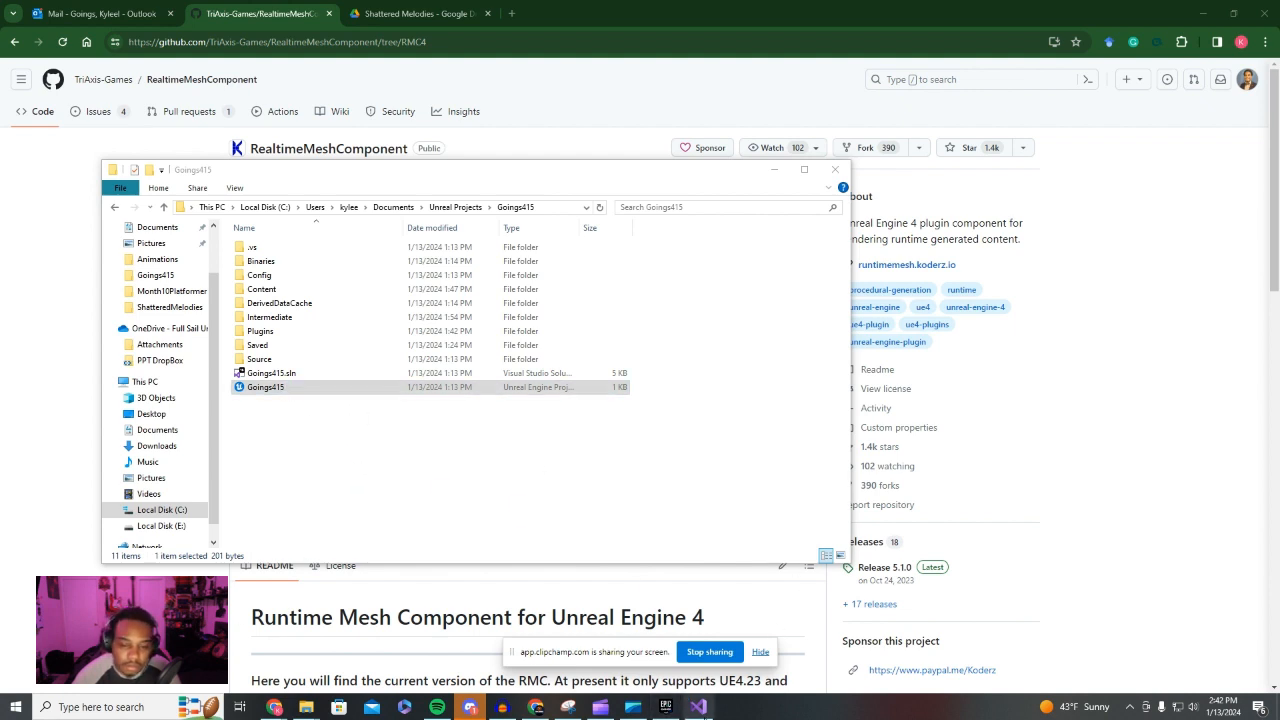
{"action": "mouse_move", "coordinate": [698, 707]}
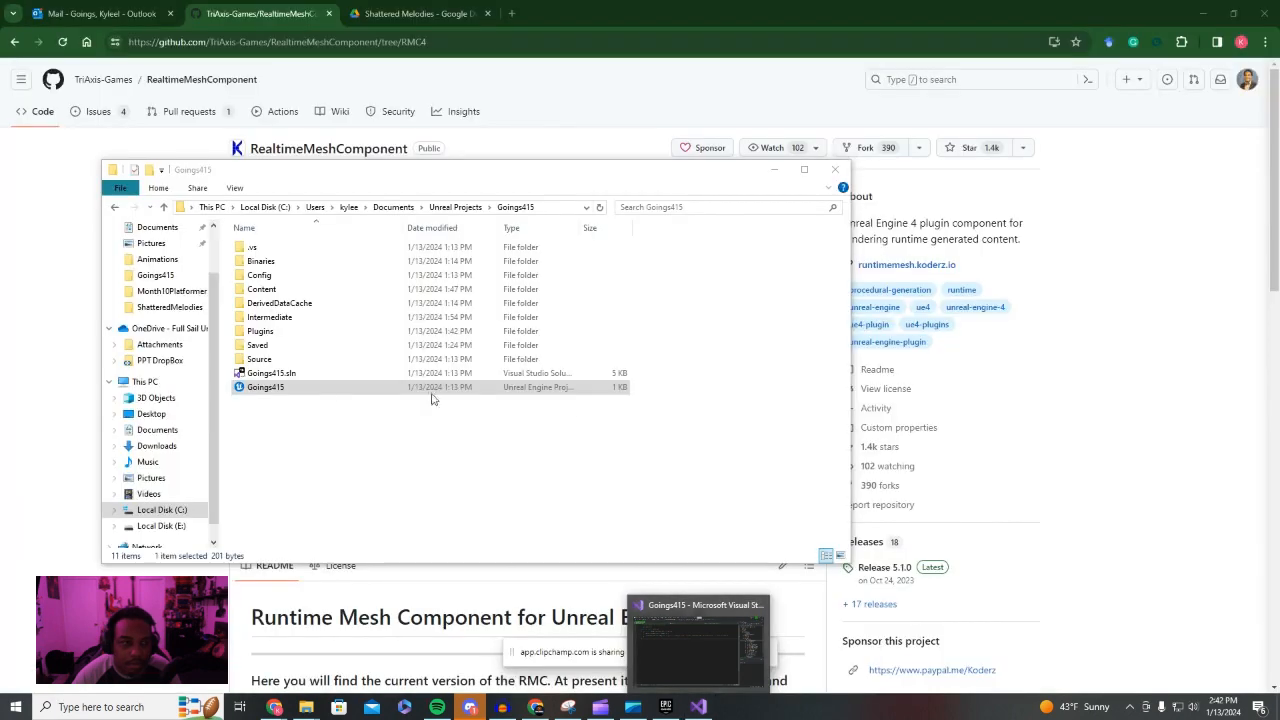
{"action": "left_click", "coordinate": [307, 416]}
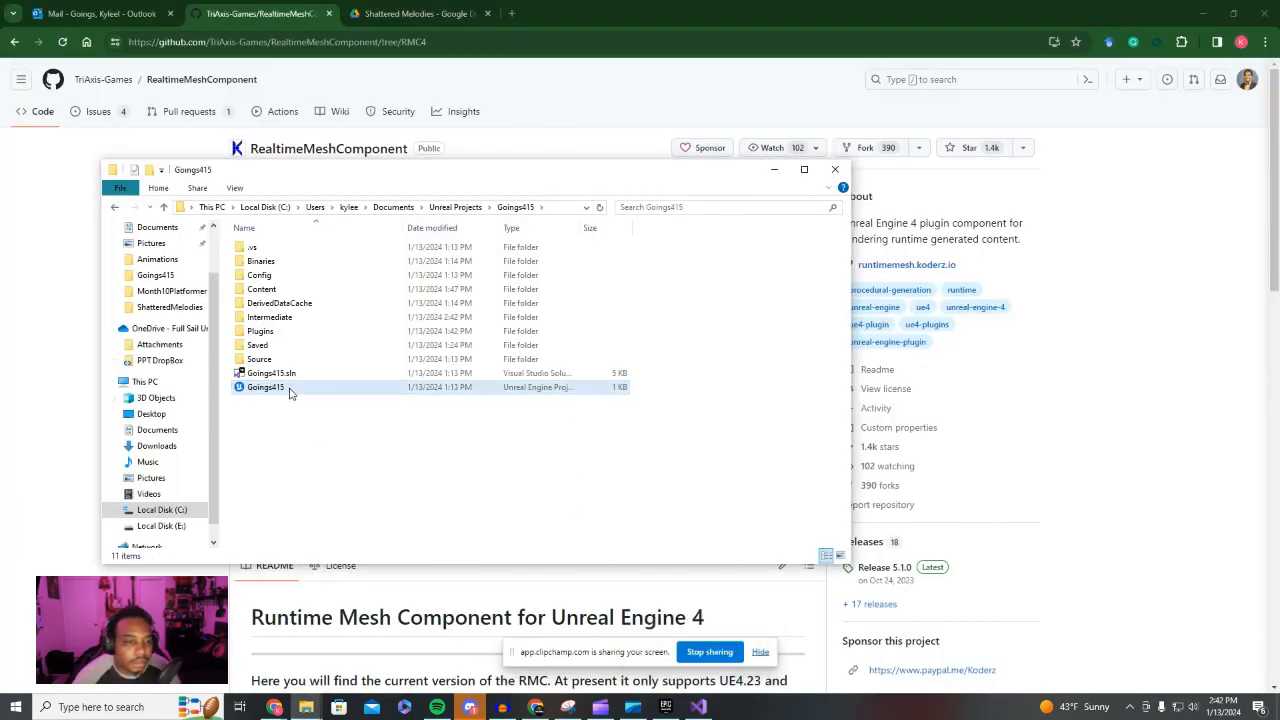
{"action": "double_click", "coordinate": [290, 393]}
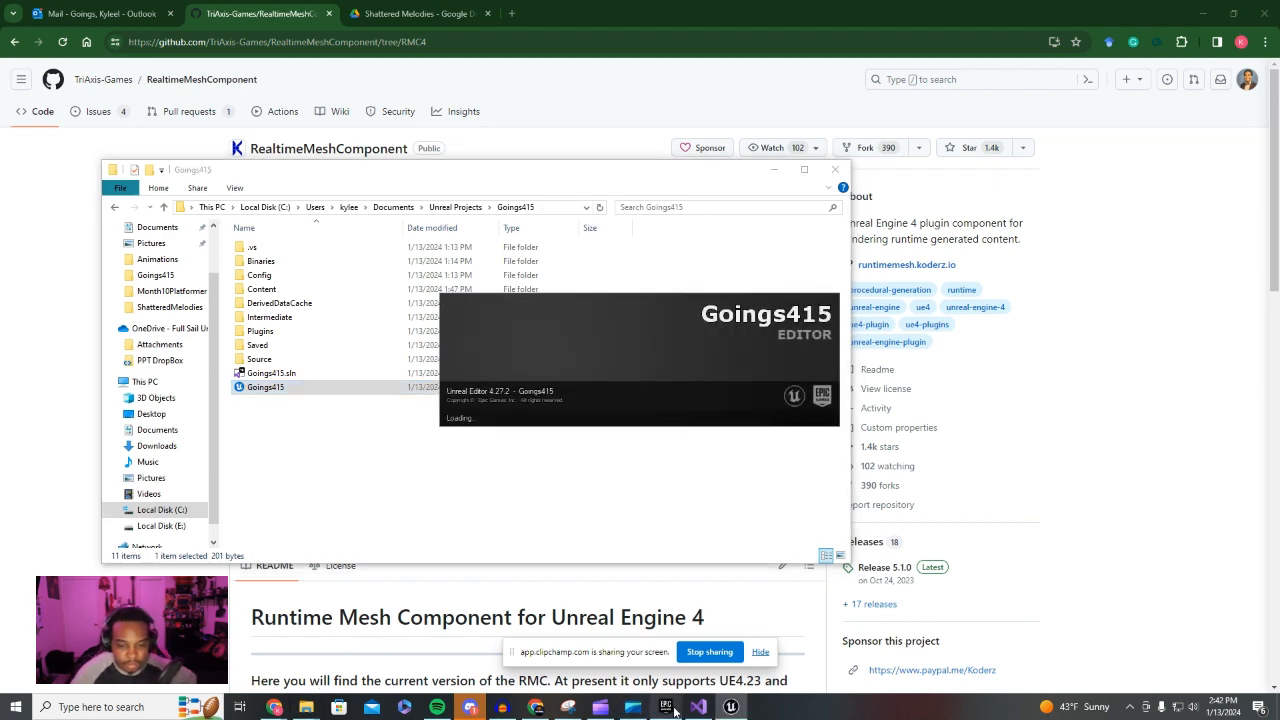
Close the Epic Games Launcher and the SteamVR window
{"action": "mouse_move", "coordinate": [665, 705]}
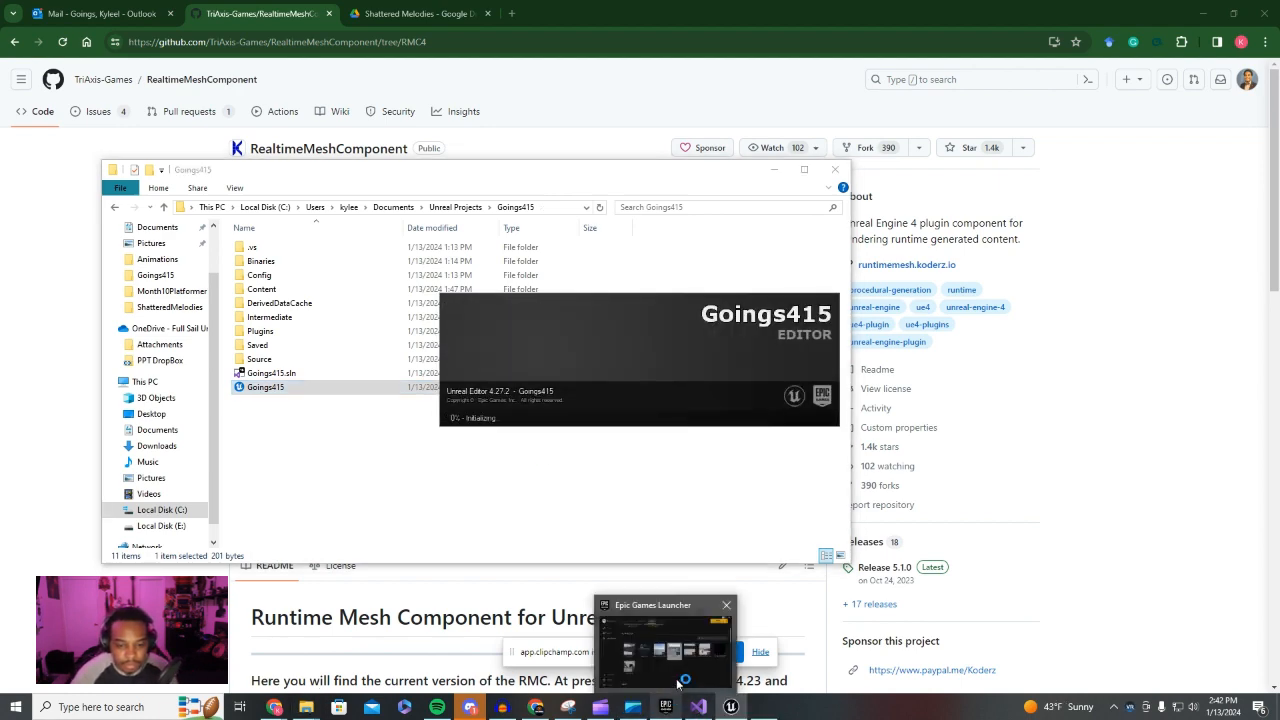
{"action": "left_click", "coordinate": [727, 606]}
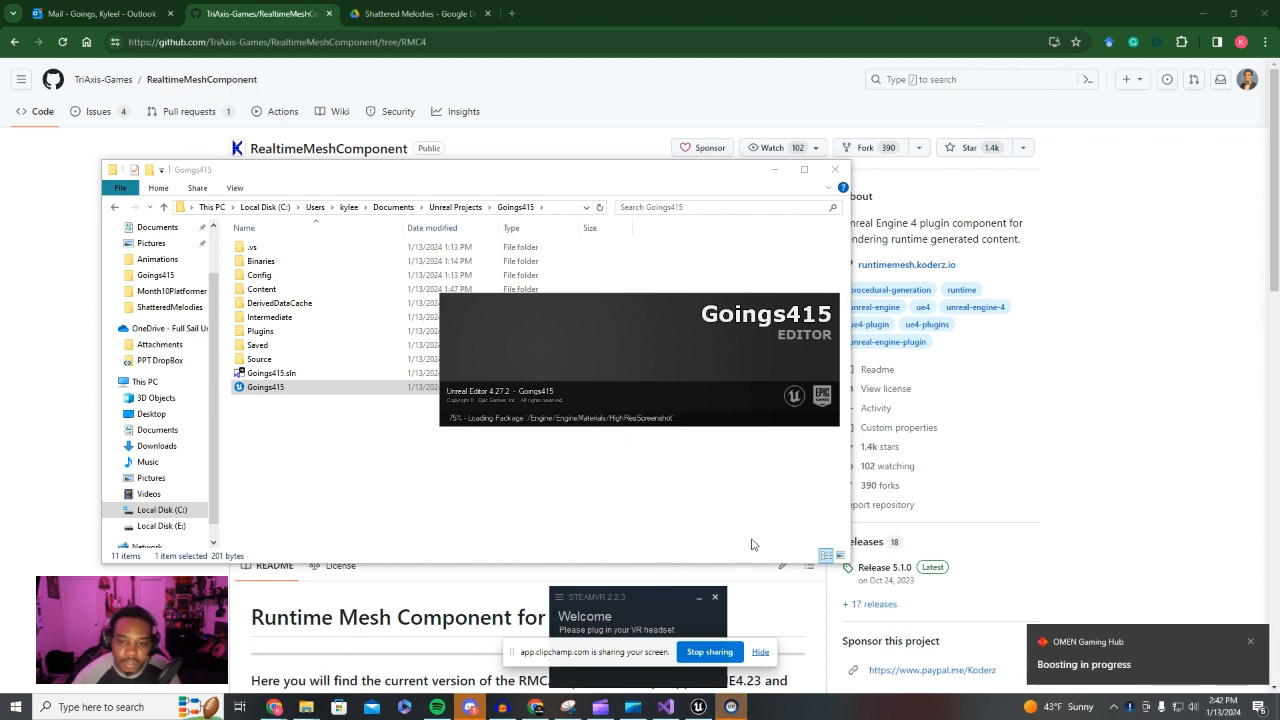
{"action": "left_click", "coordinate": [715, 599]}
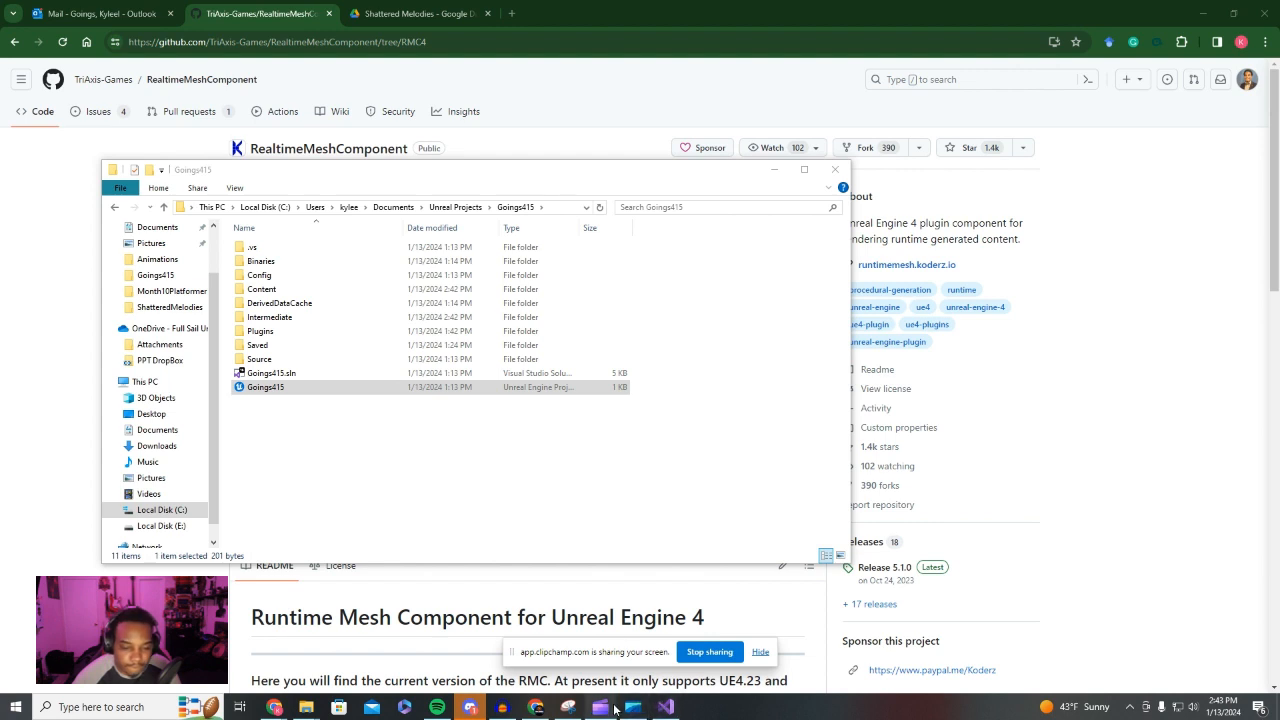
Switch to the loaded Unreal Editor window and show the Runtime Mesh Component plugin's help and support options
{"action": "mouse_move", "coordinate": [615, 708]}
{"action": "mouse_move", "coordinate": [698, 707]}
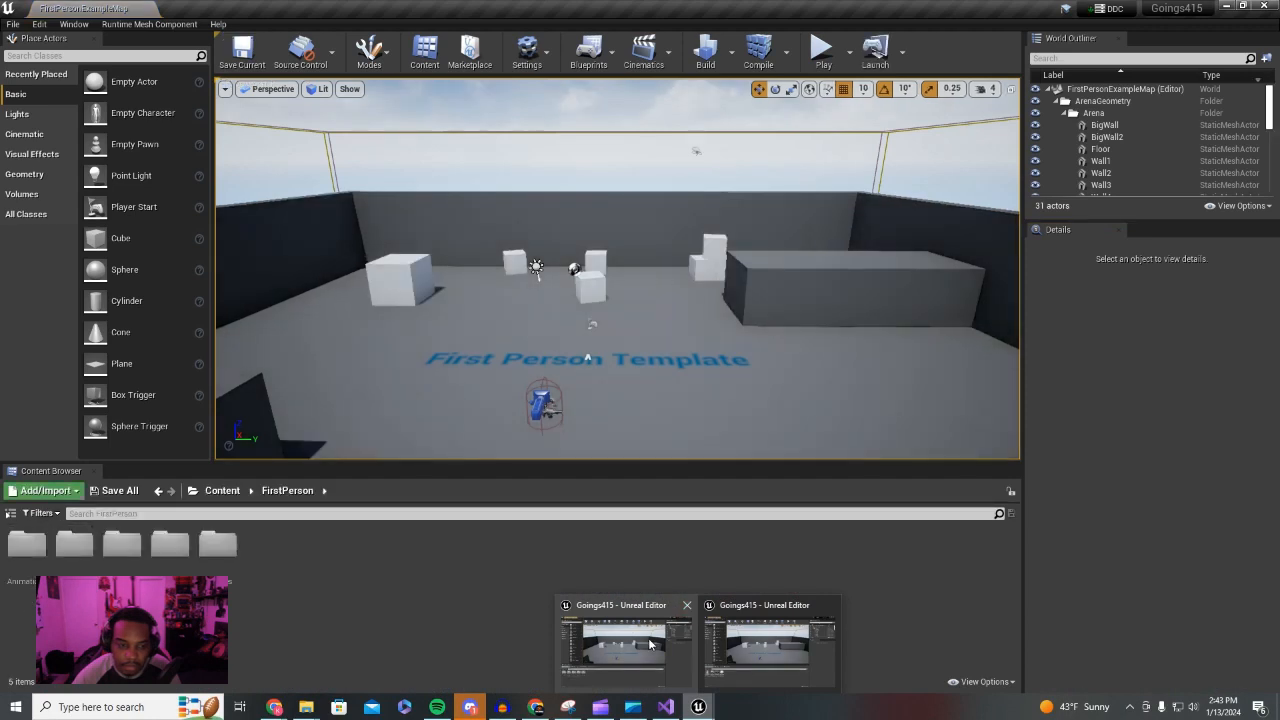
{"action": "left_click", "coordinate": [640, 630]}
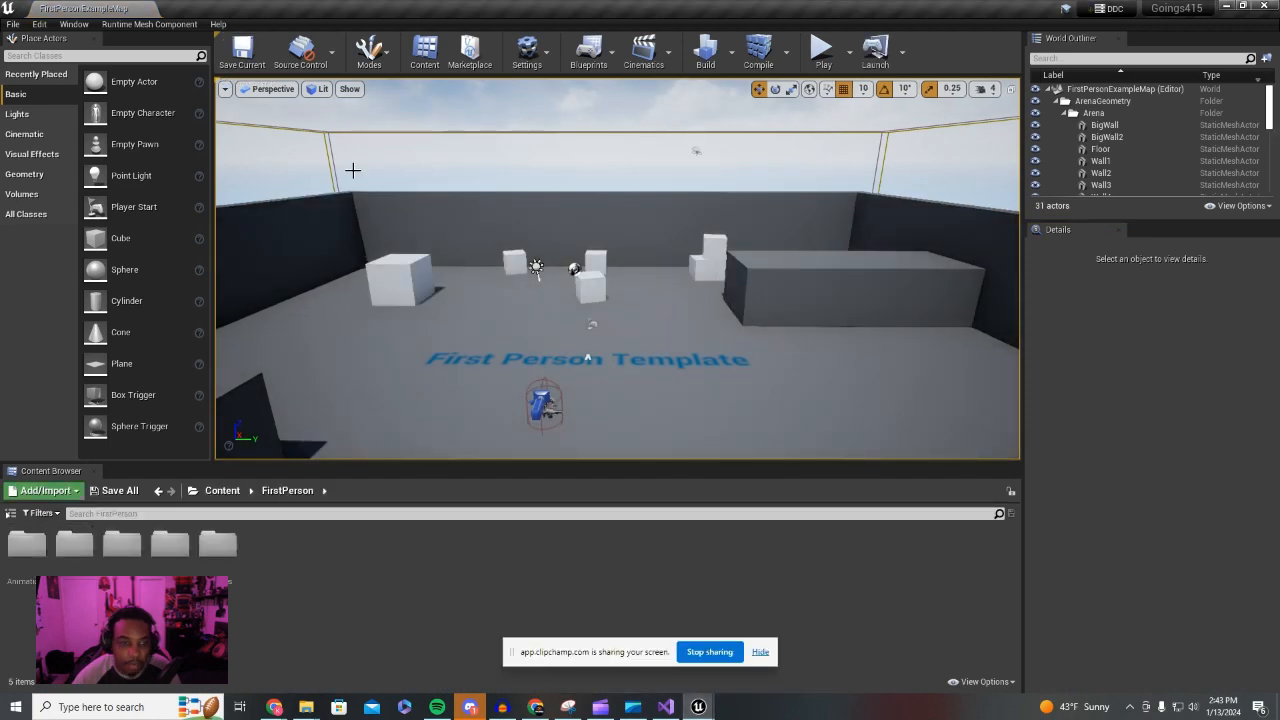
{"action": "left_click", "coordinate": [150, 25]}
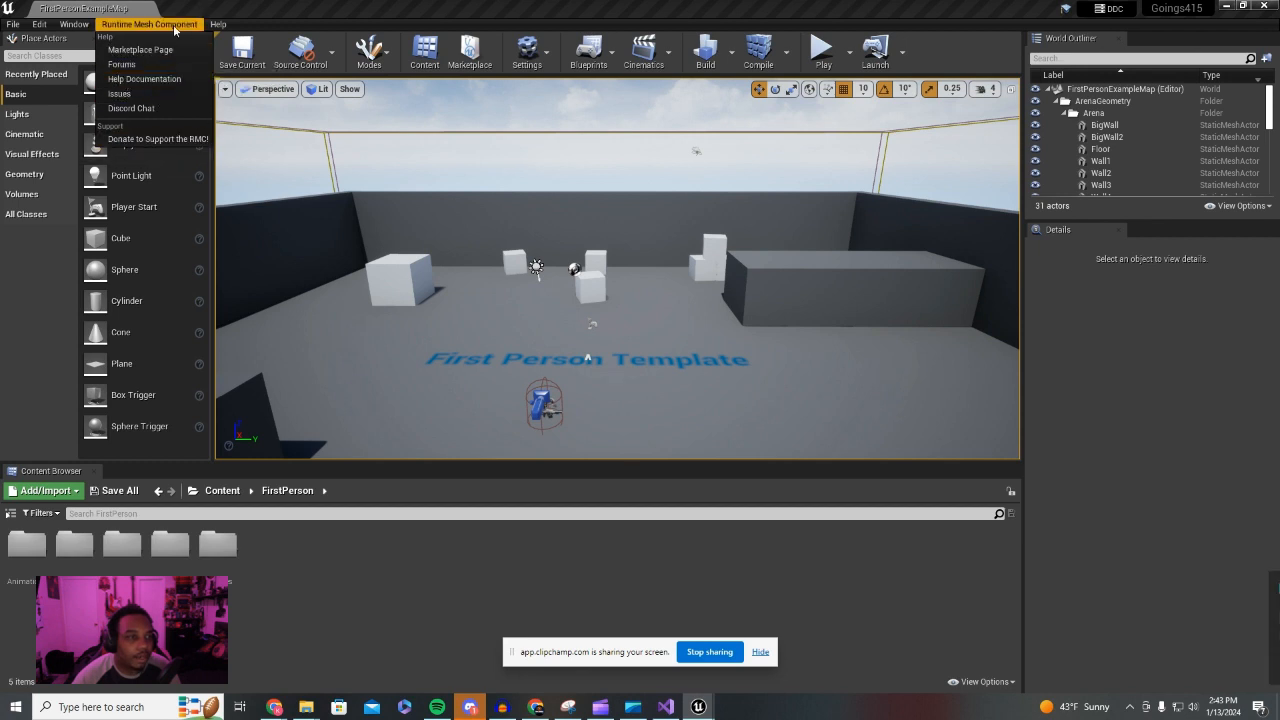
{"action": "left_click", "coordinate": [218, 24]}
{"action": "mouse_move", "coordinate": [137, 22]}
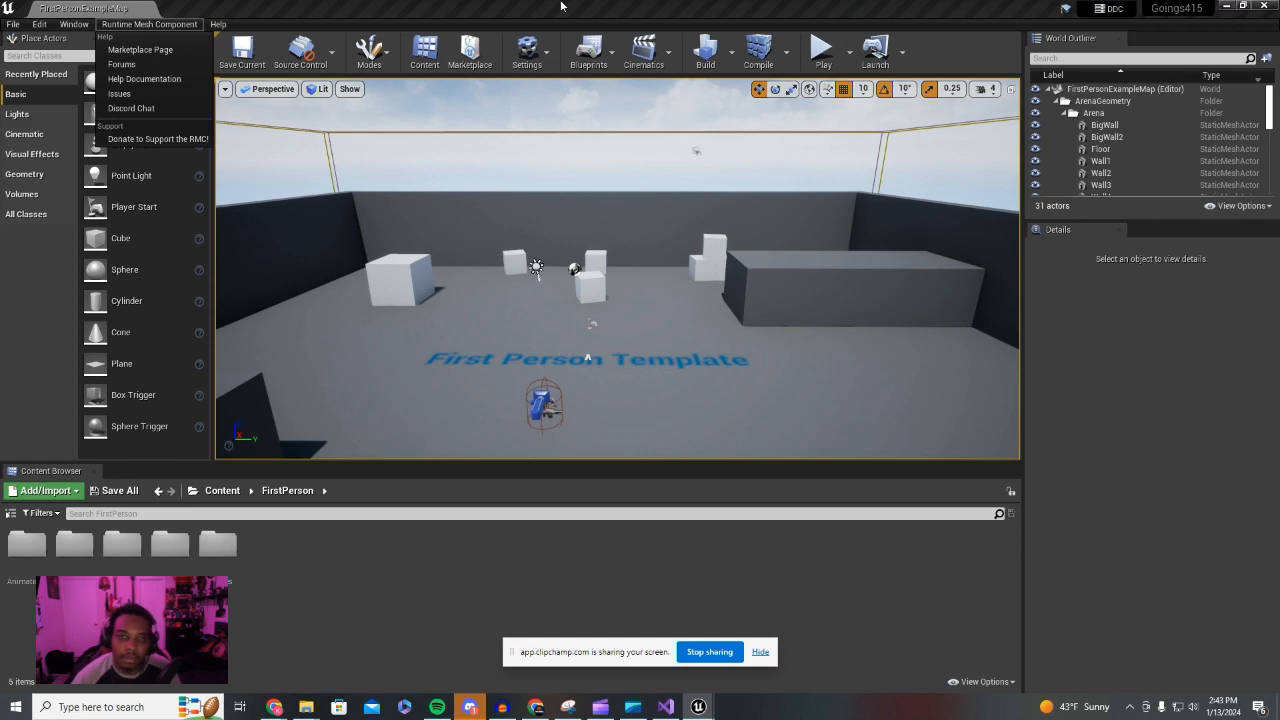
Review the Runtime Mesh Component plugin's help and support entries once more and dismiss the list without choosing any
{"action": "left_click", "coordinate": [242, 6]}
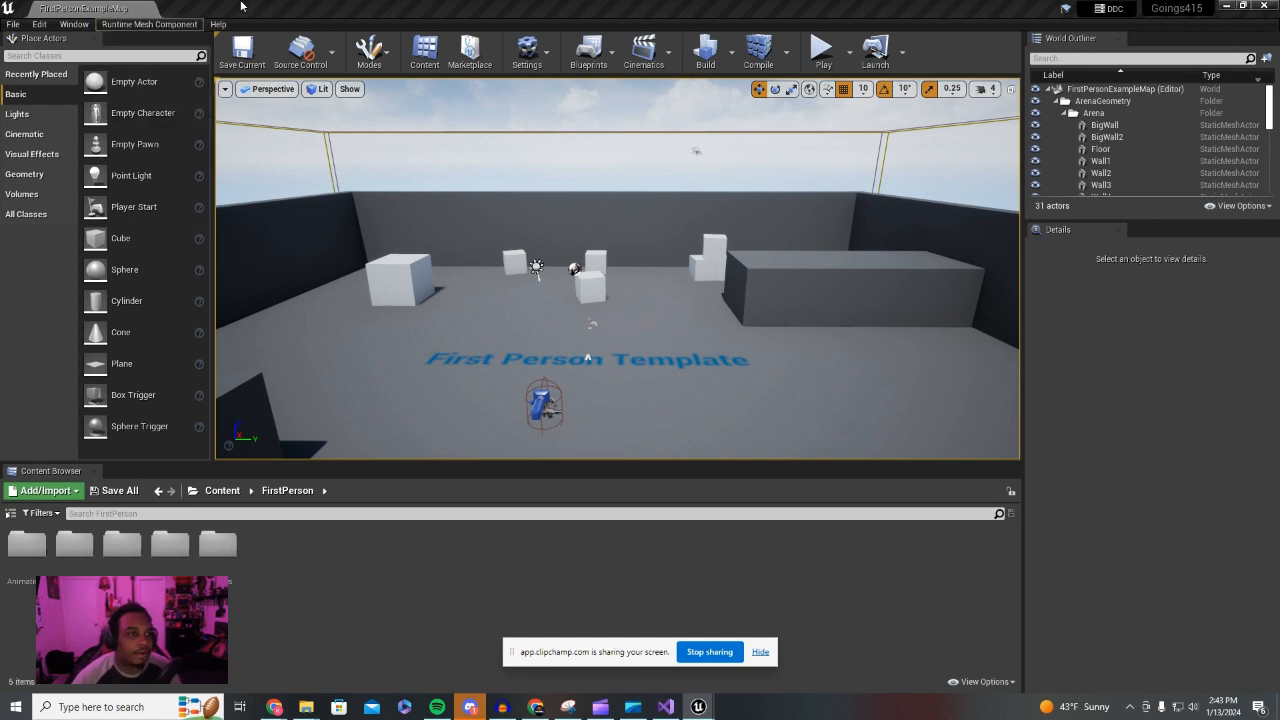
{"action": "left_click", "coordinate": [154, 29]}
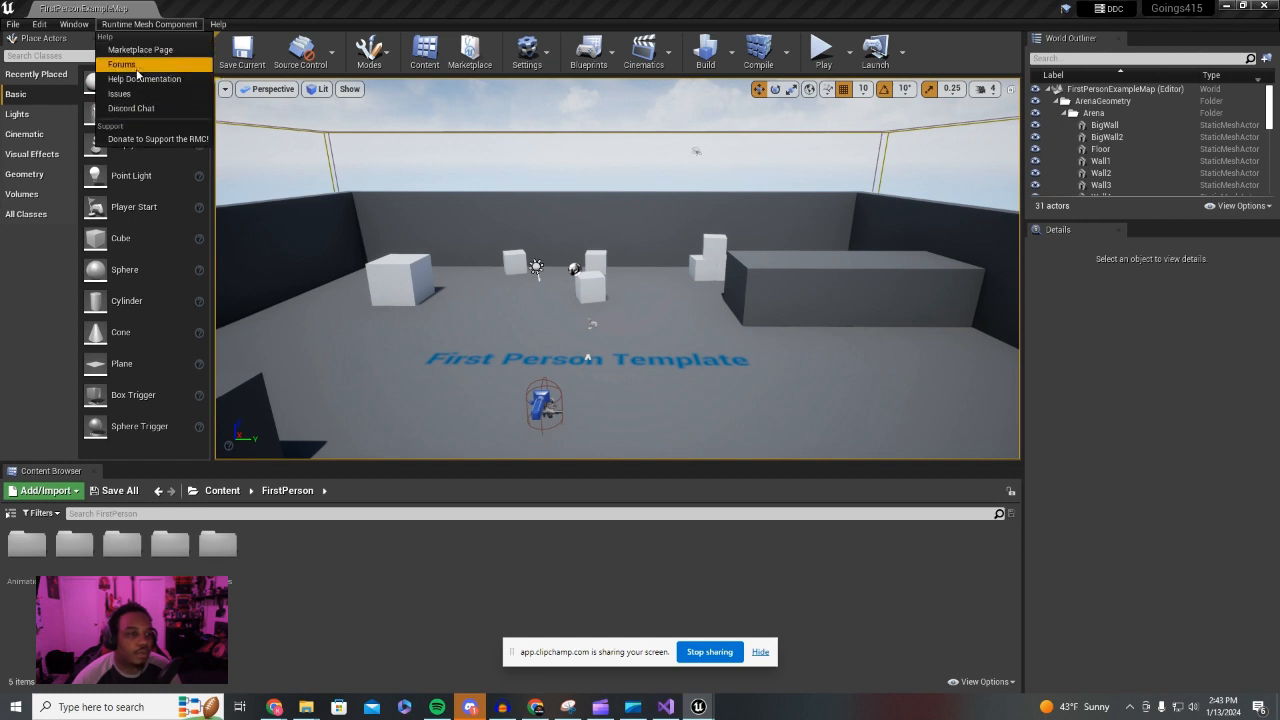
{"action": "left_click", "coordinate": [348, 6]}
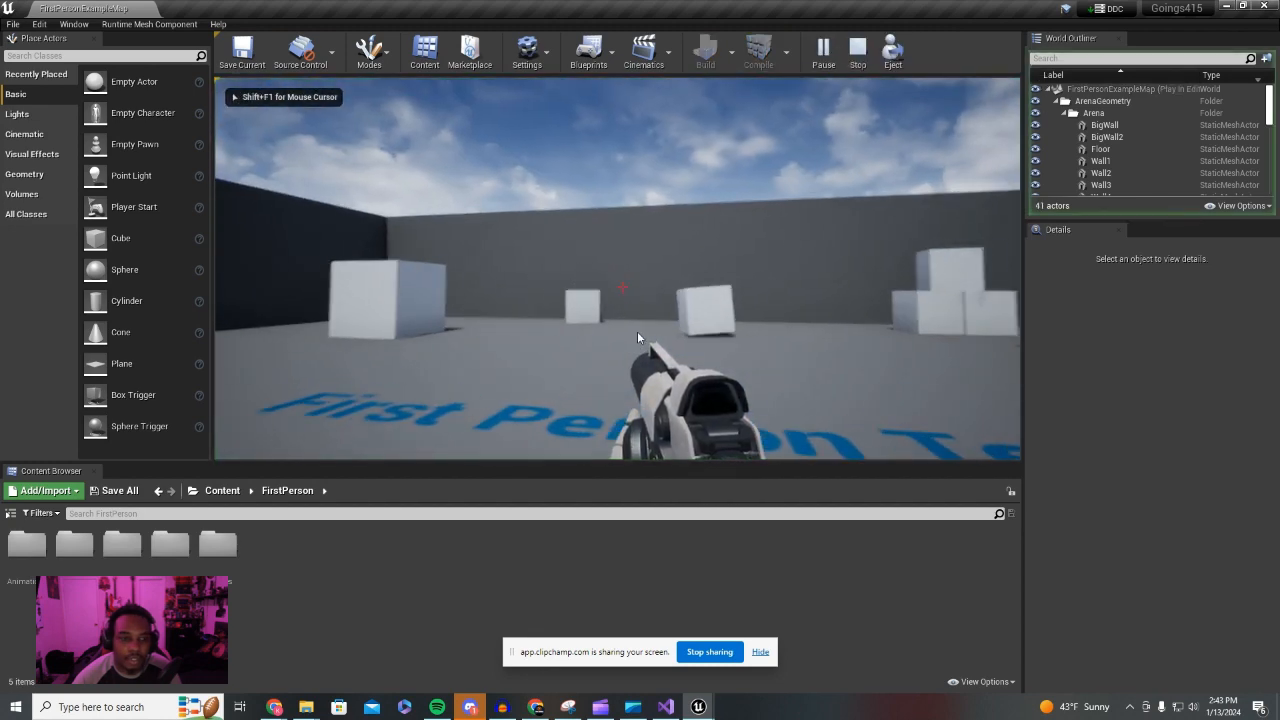
End a brief play test of the First Person Template level and close the Unreal Editor
{"action": "key", "text": "Escape"}
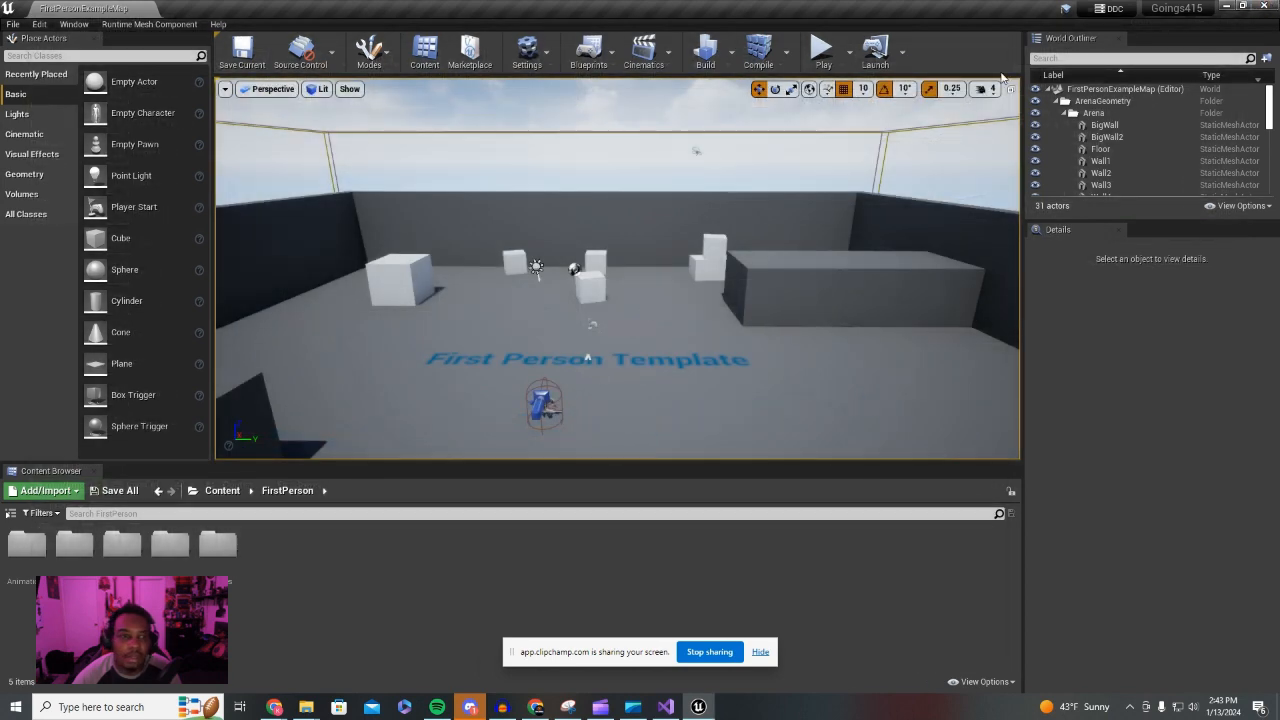
{"action": "left_click", "coordinate": [1262, 6]}
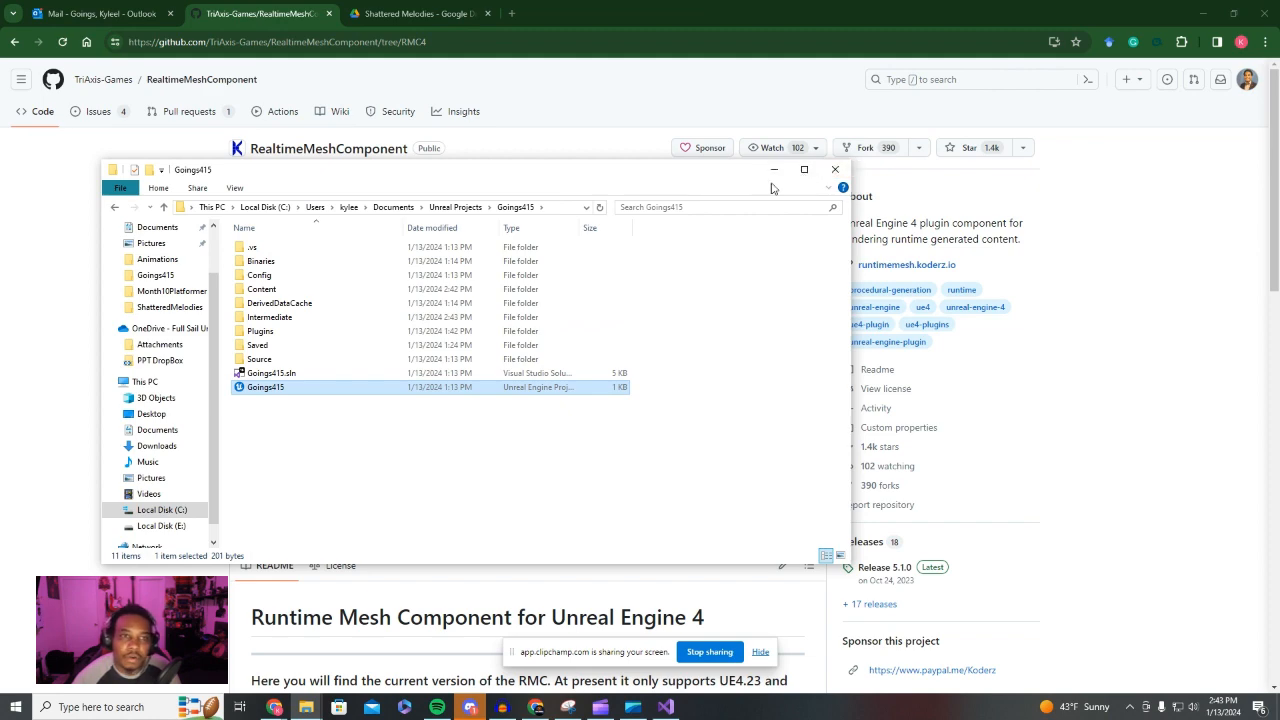
Check the Module One e-mail and the Discord welcome-and-rules channel, returning to the RealtimeMeshComponent RMC4 branch page on GitHub
{"action": "left_click", "coordinate": [134, 8]}
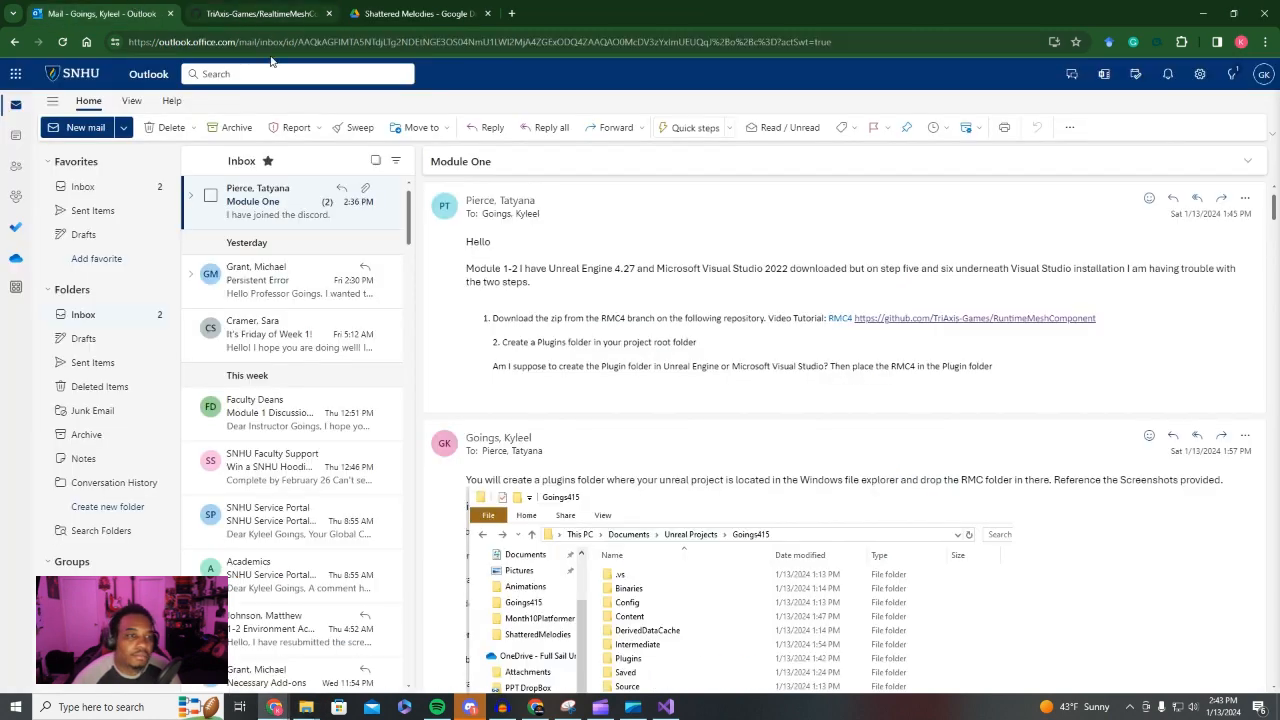
{"action": "left_click", "coordinate": [258, 13]}
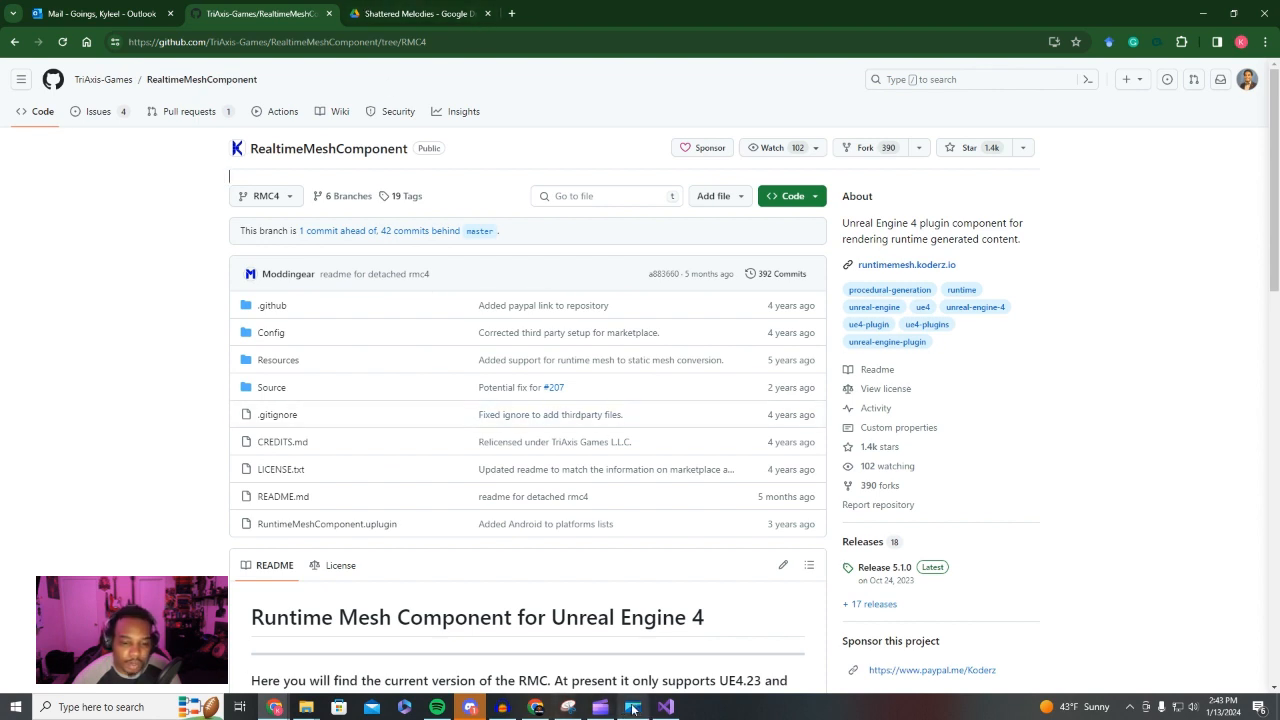
{"action": "mouse_move", "coordinate": [484, 712]}
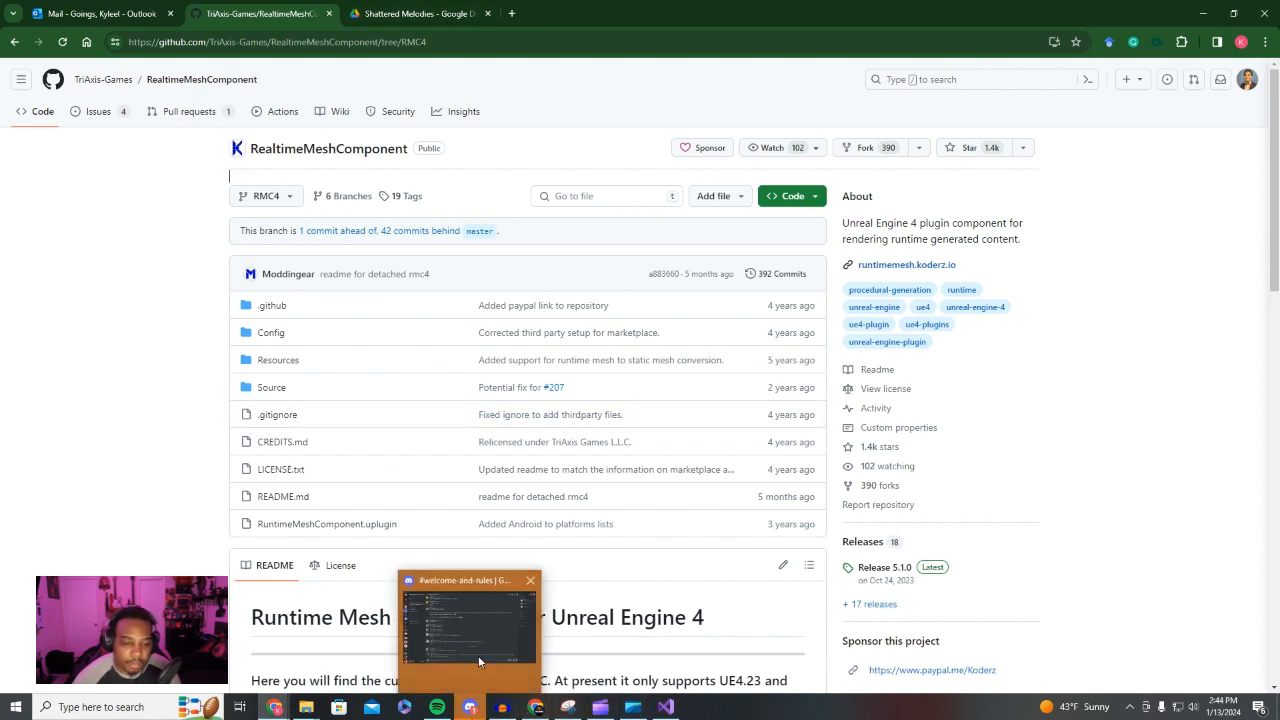
{"action": "left_click", "coordinate": [479, 656]}
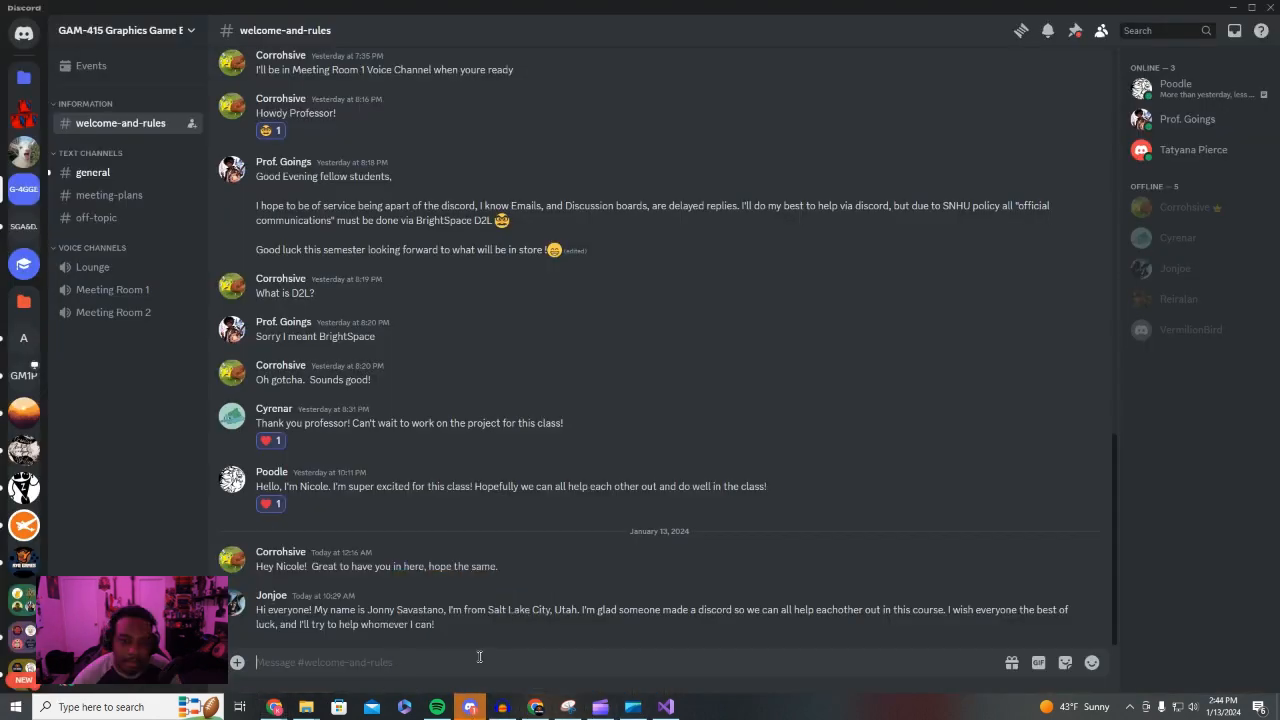
{"action": "left_click", "coordinate": [1251, 8]}
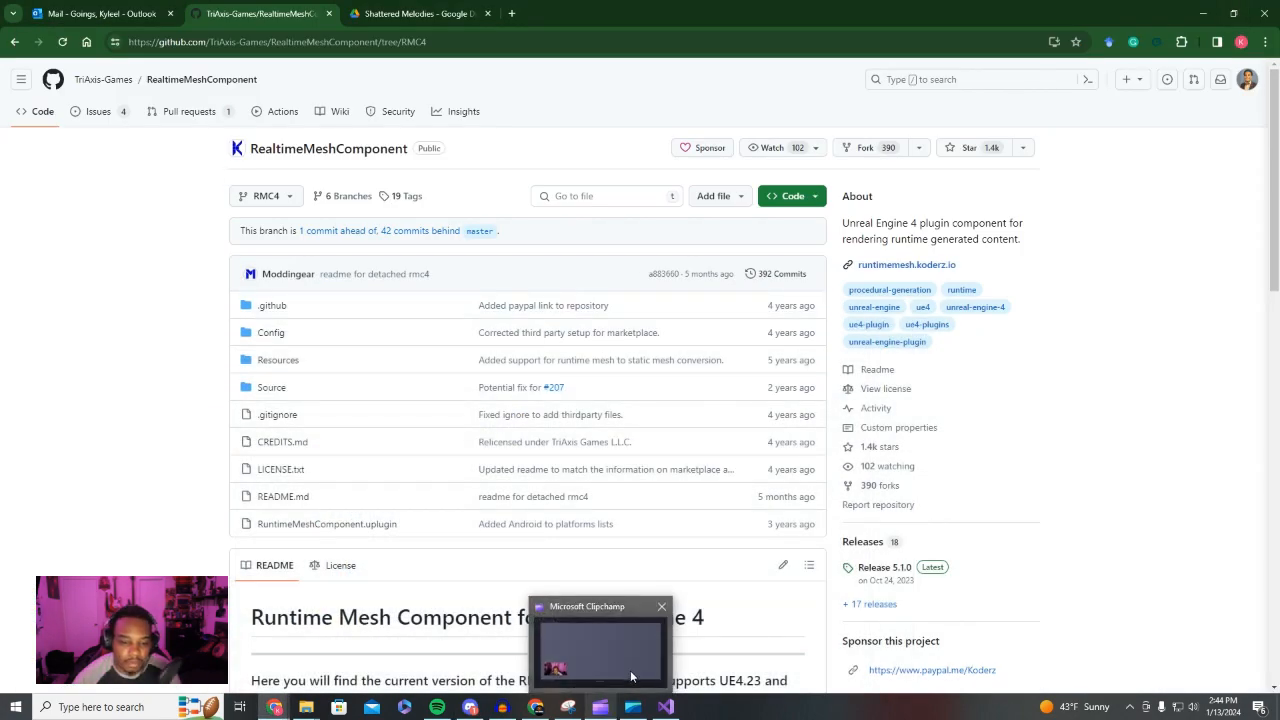